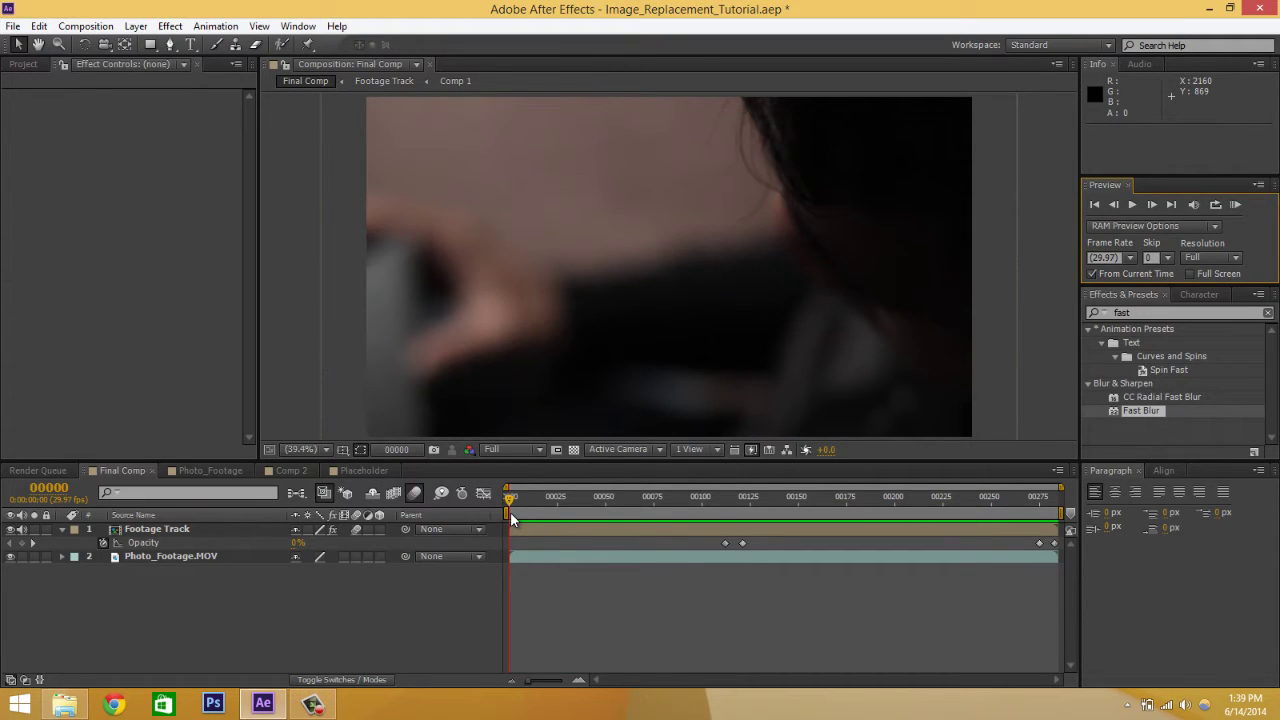
Step: Play a RAM preview of the finished Final Comp from the first frame
key("KP_0")
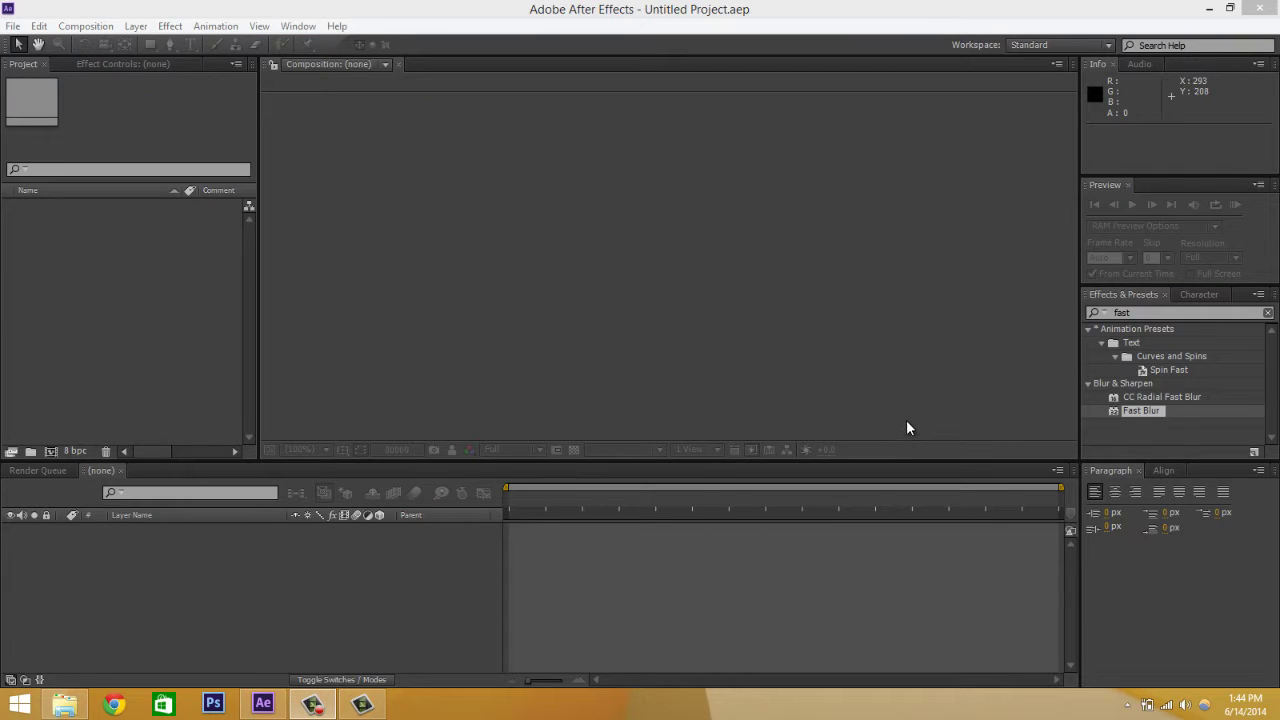
Step: Import the Photo_Footage and Replacement_Shot clips from the Tracking Tutorial folder into the new project
left_click(64, 704)
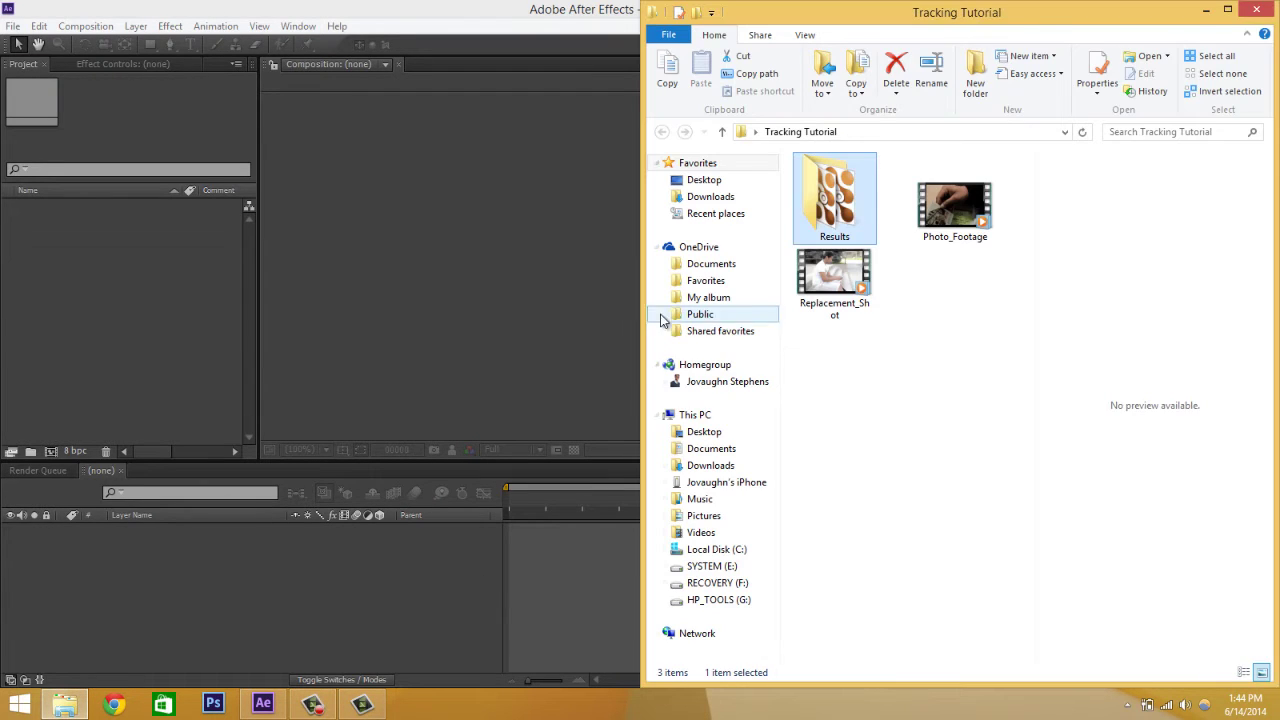
left_click(963, 200)
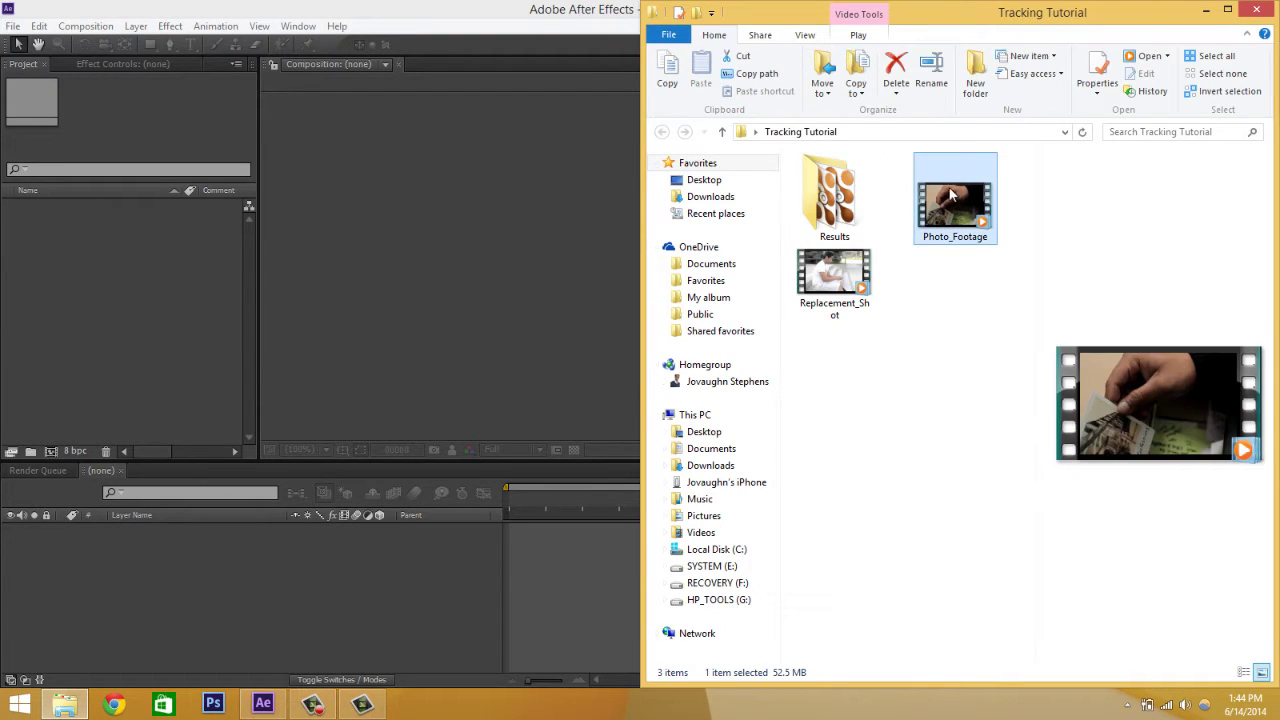
left_click_drag(951, 195, 40, 285)
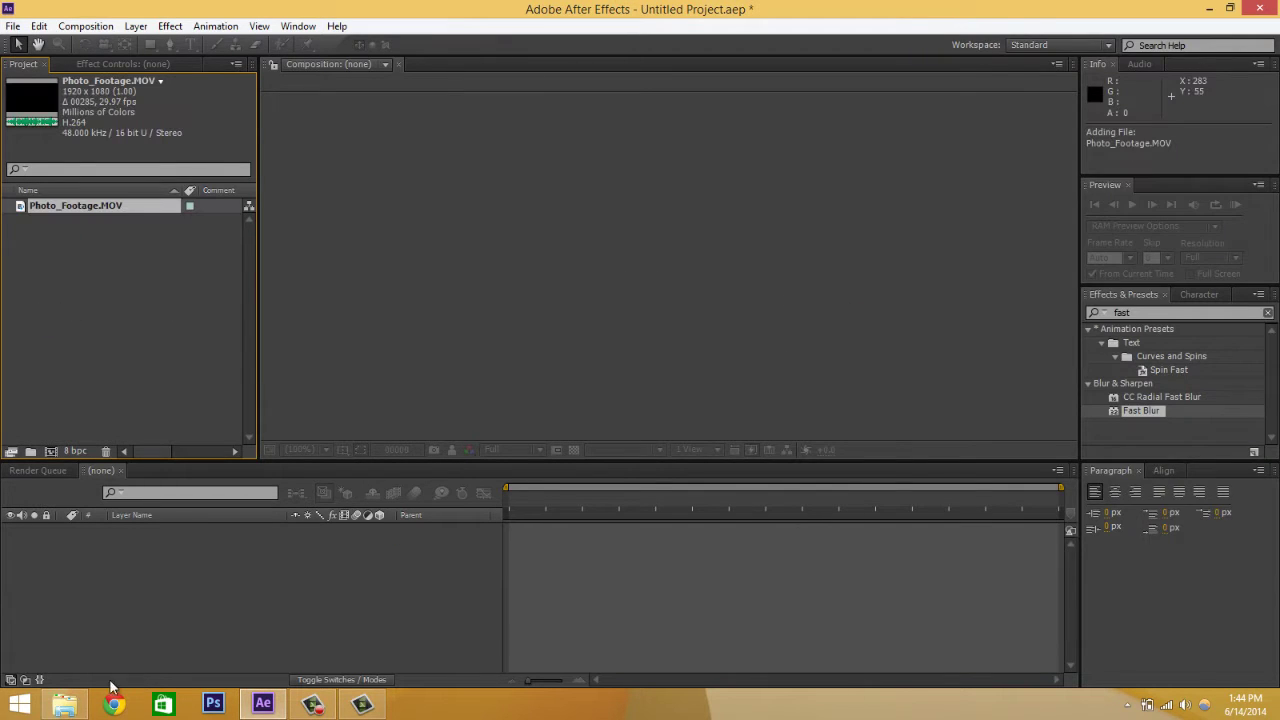
left_click(64, 704)
left_click(834, 283)
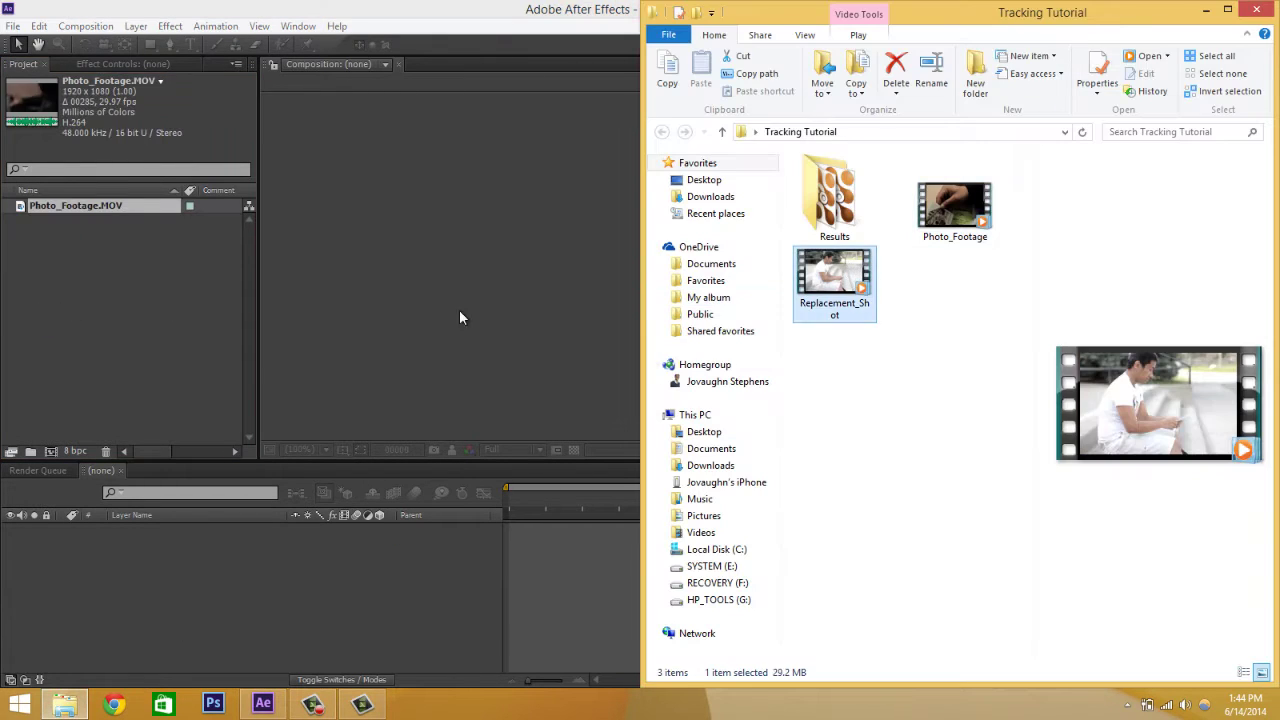
left_click_drag(460, 312, 38, 306)
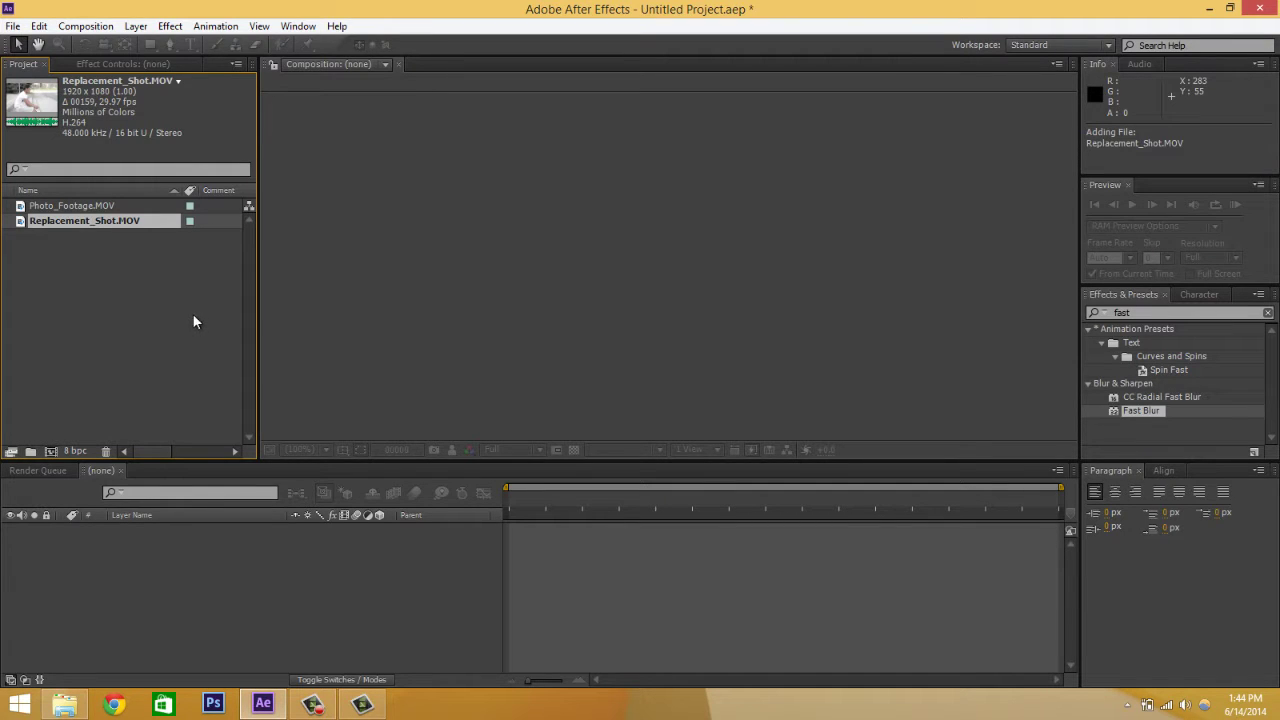
Step: Create a composition that matches the Photo_Footage.MOV clip
left_click(200, 296)
left_click_drag(70, 208, 55, 445)
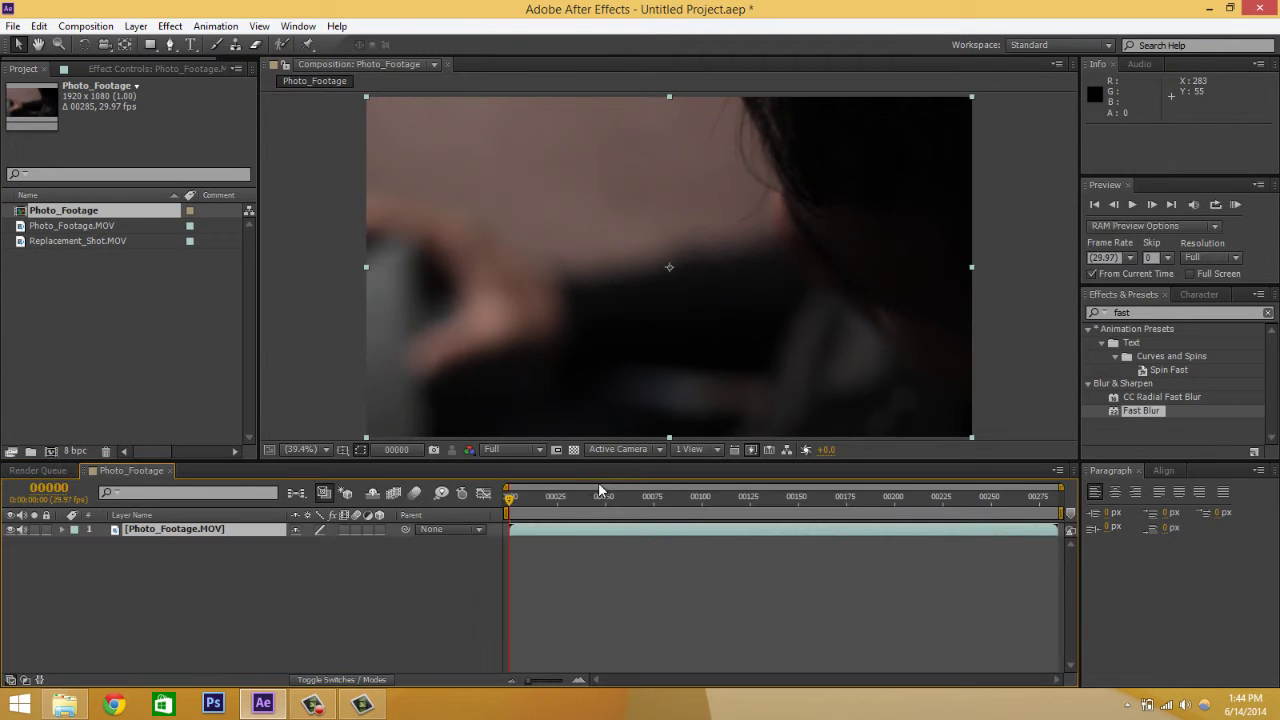
Step: Scrub through the Photo_Footage composition, including frame 110, to examine where the held photo enters and how it moves
left_click_drag(517, 514, 876, 510)
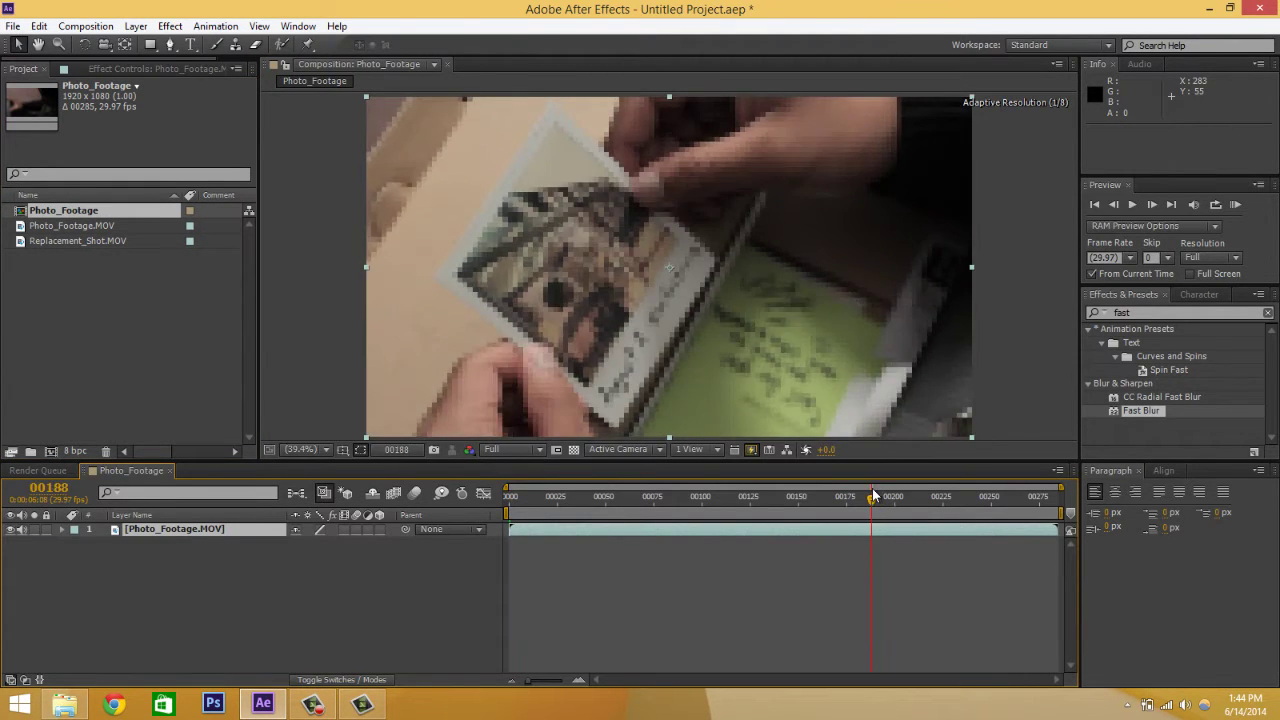
left_click_drag(523, 500, 712, 526)
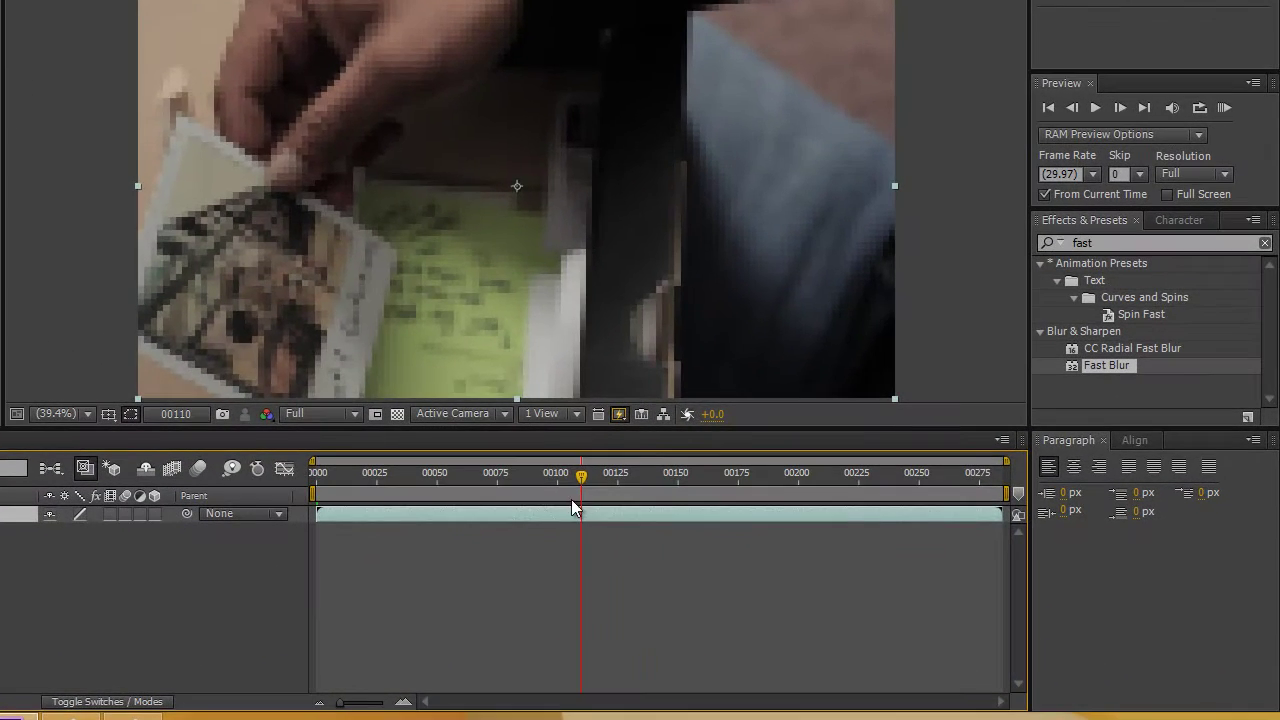
left_click_drag(572, 500, 578, 472)
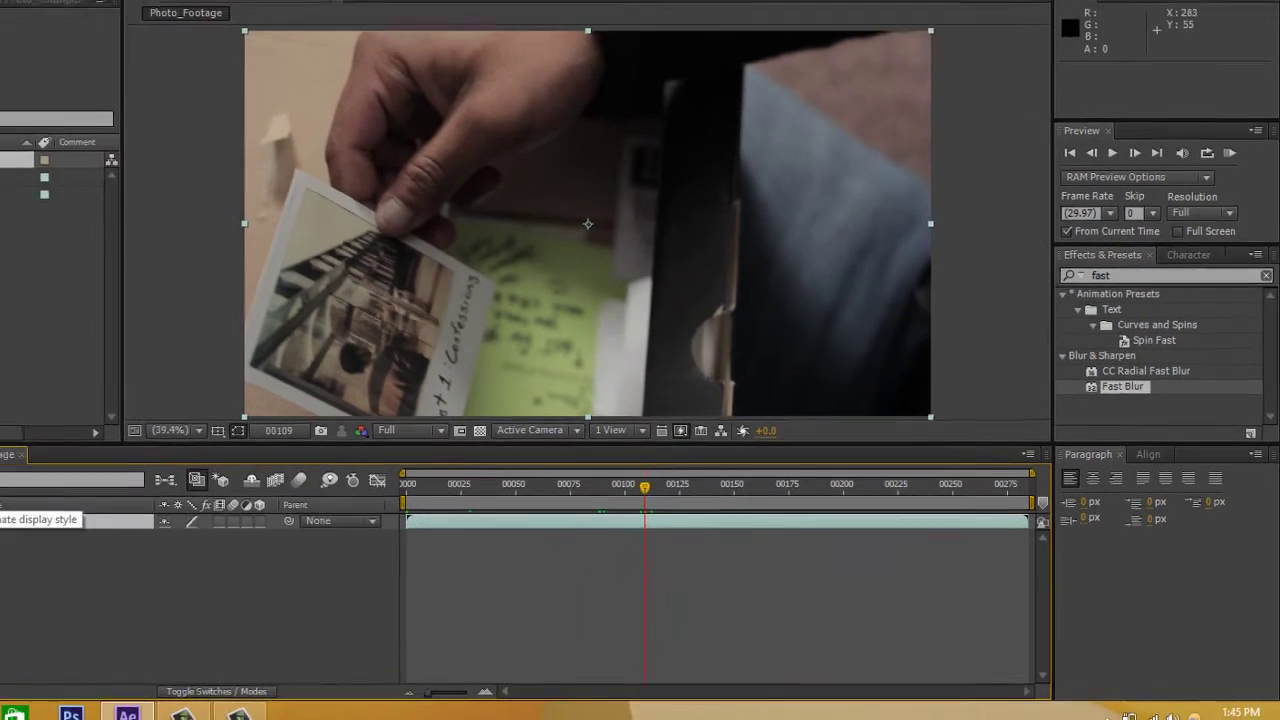
left_click(0, 474)
type("11")
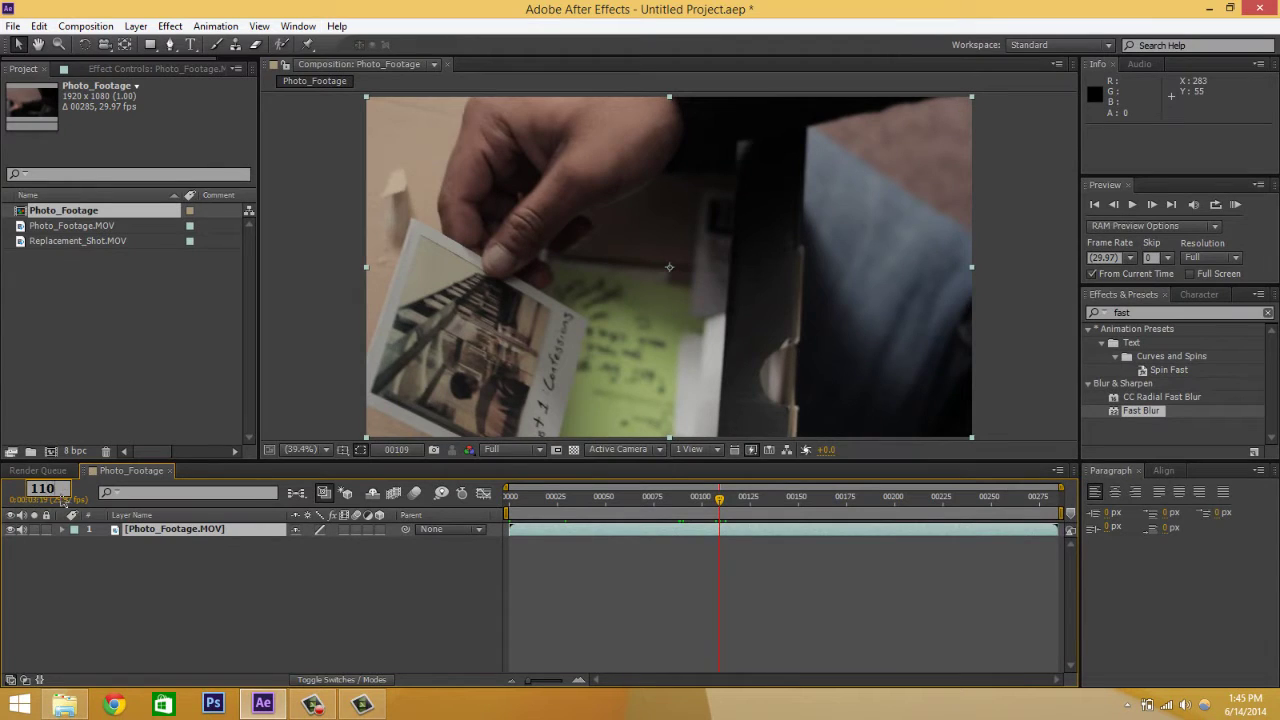
type("0")
key("Return")
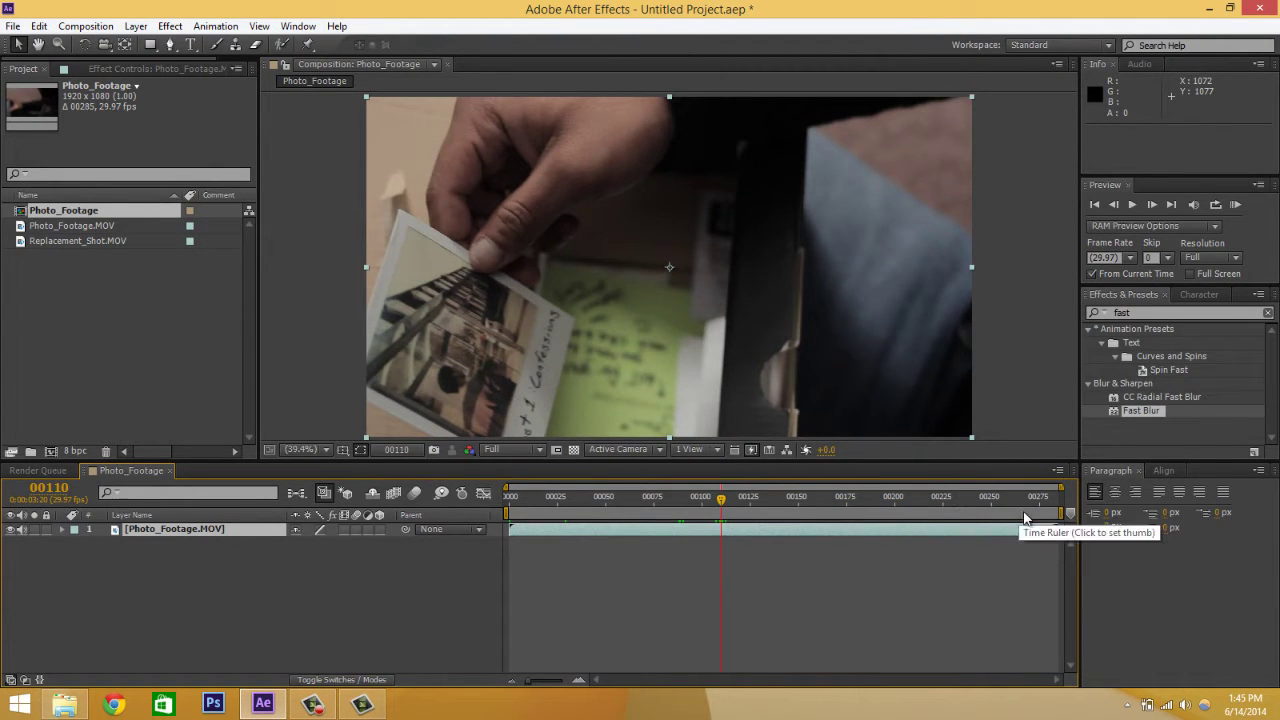
left_click_drag(935, 508, 954, 510)
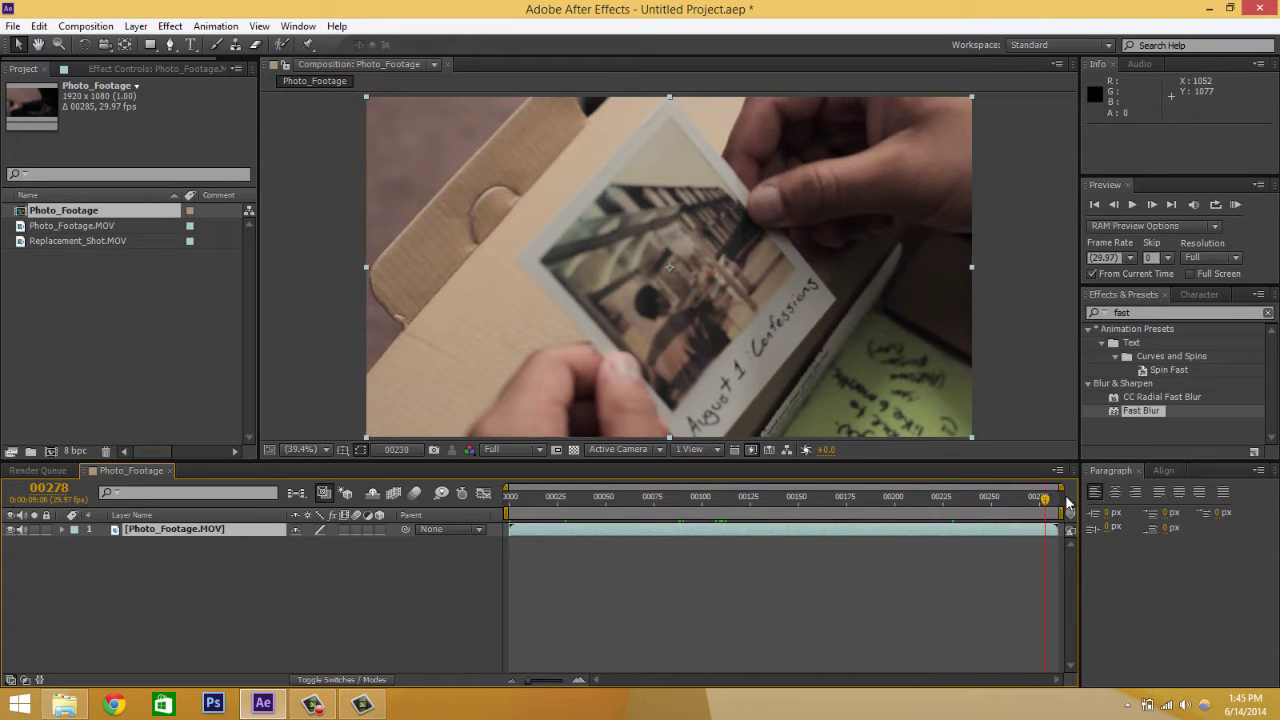
left_click_drag(1000, 498, 690, 498)
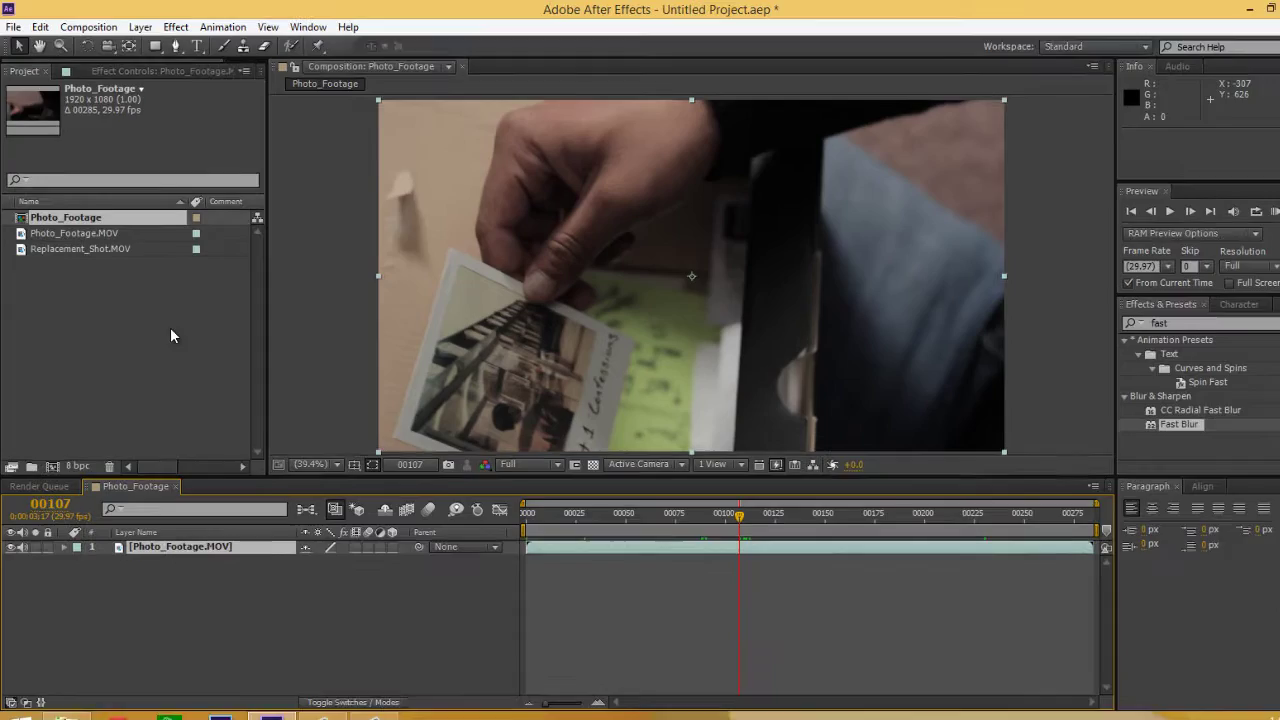
Step: Start a new composition with the aspect ratio unlocked and set its size to 960 x 960 px
right_click(168, 316)
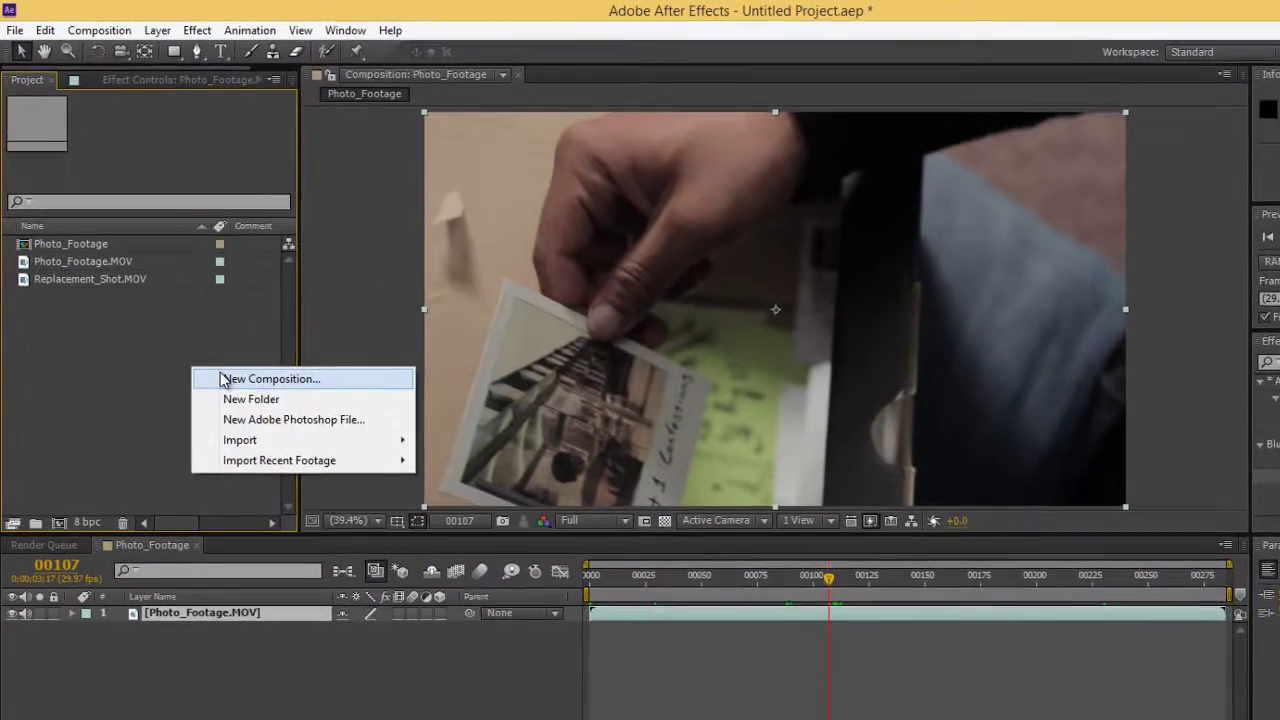
left_click(289, 325)
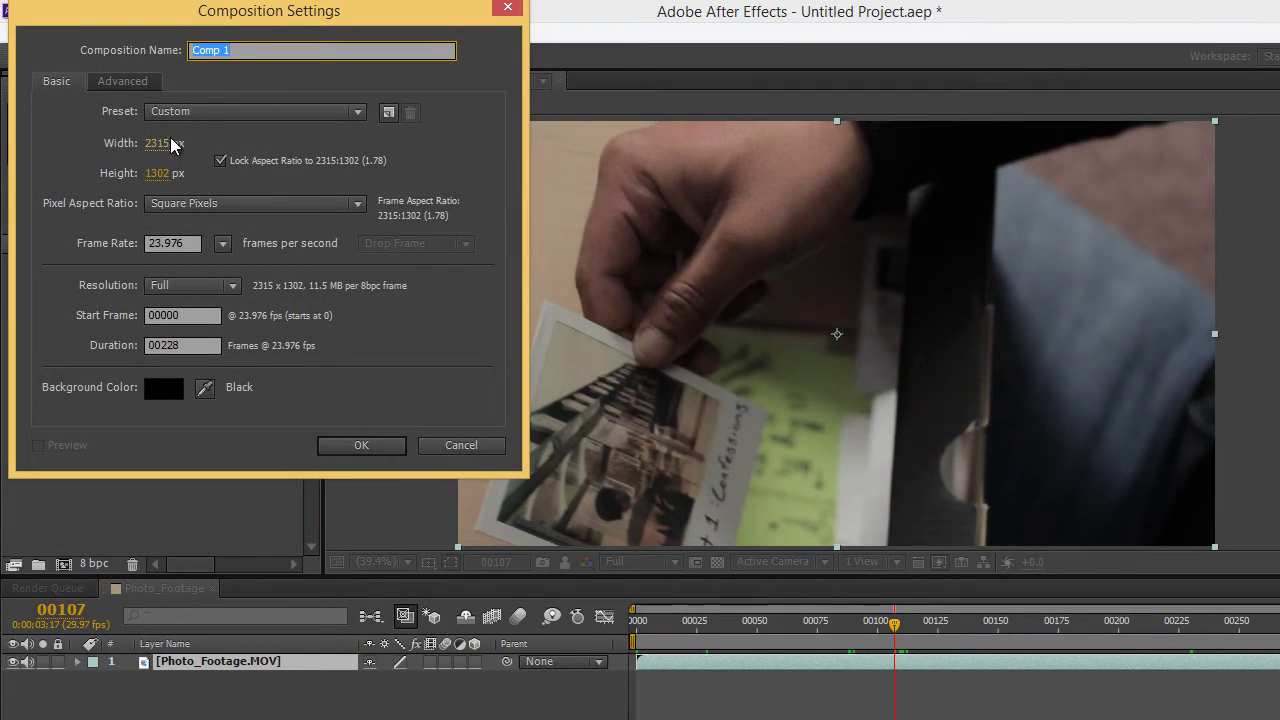
left_click(170, 137)
left_click(175, 111)
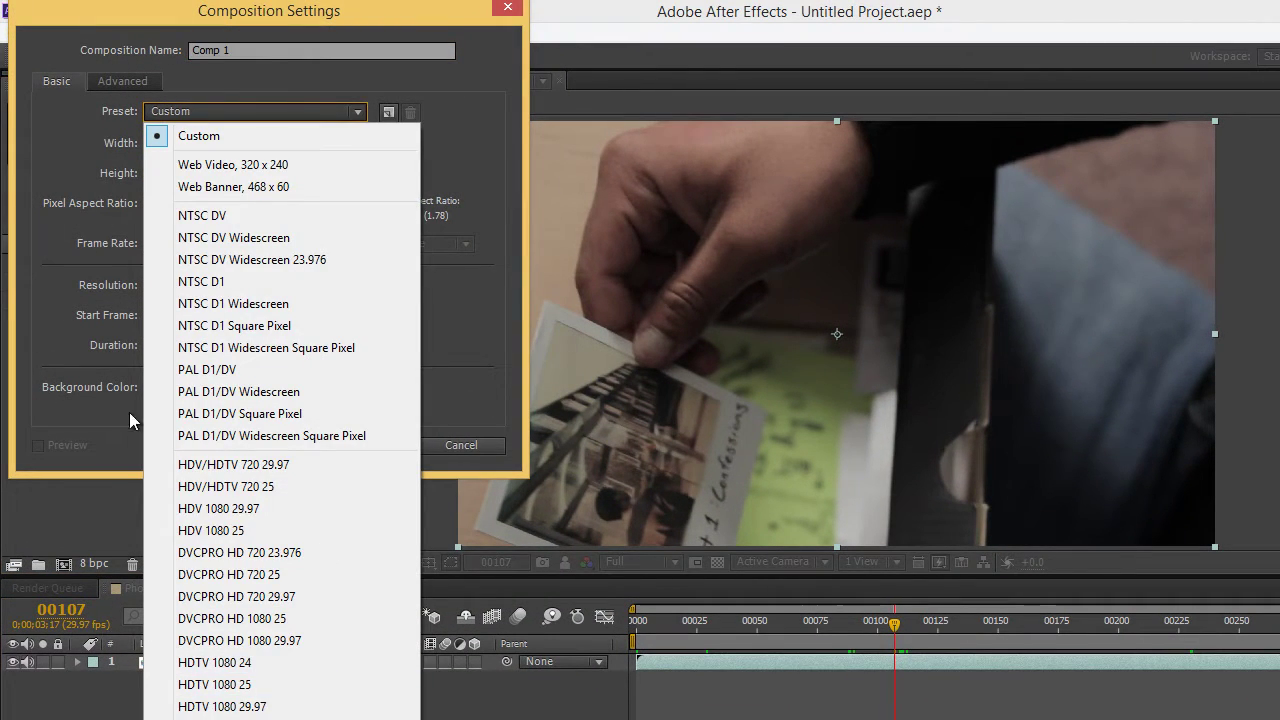
left_click(88, 173)
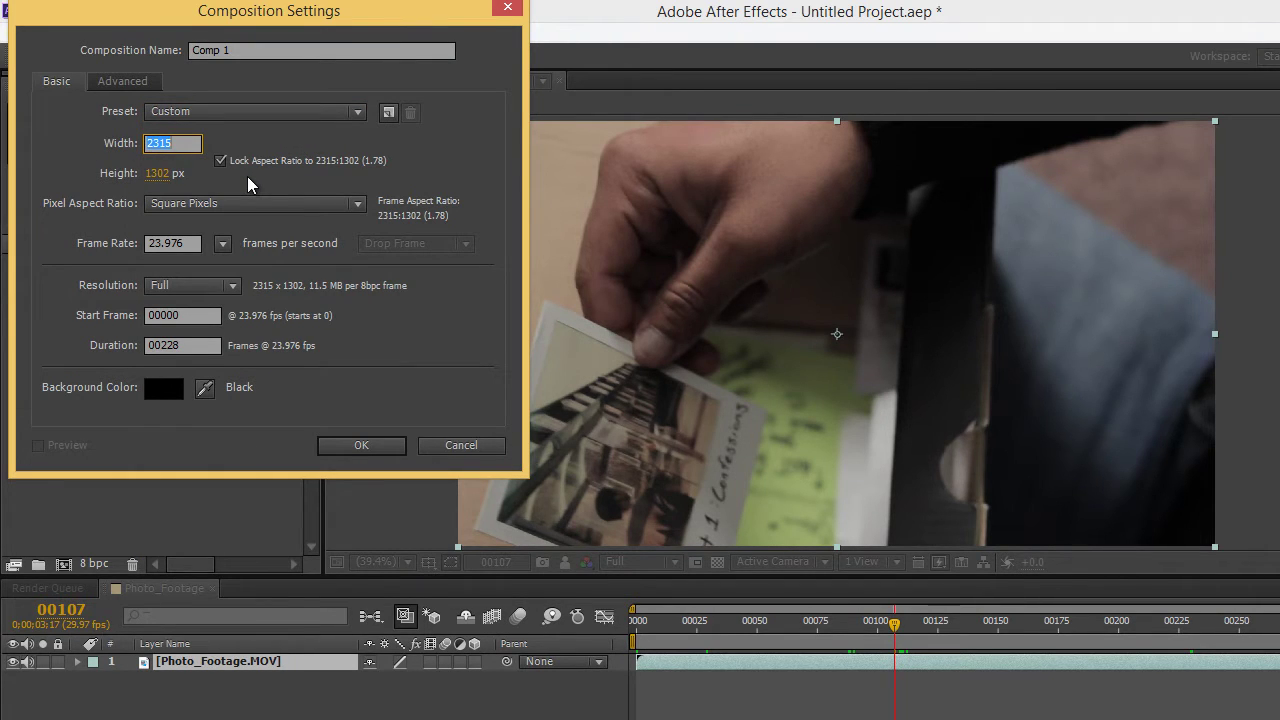
type("960")
left_click(220, 160)
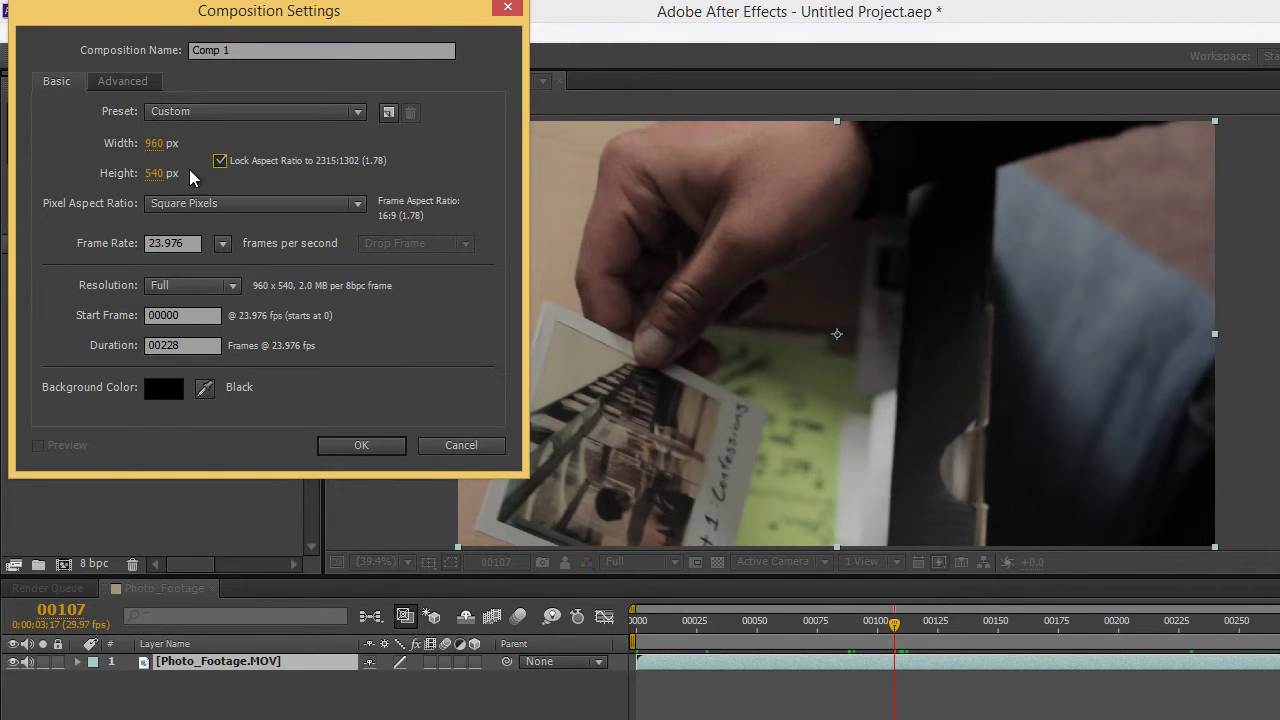
left_click_drag(153, 173, 147, 173)
left_click(153, 173)
type("960")
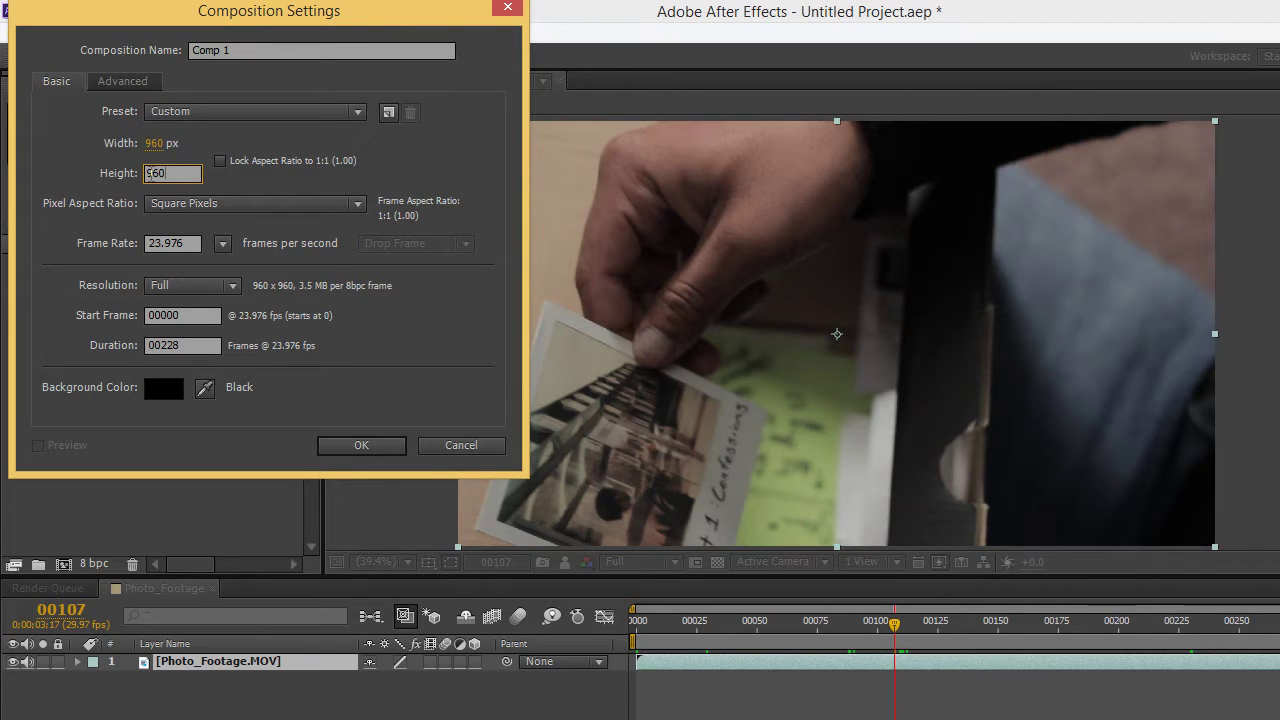
key("Return")
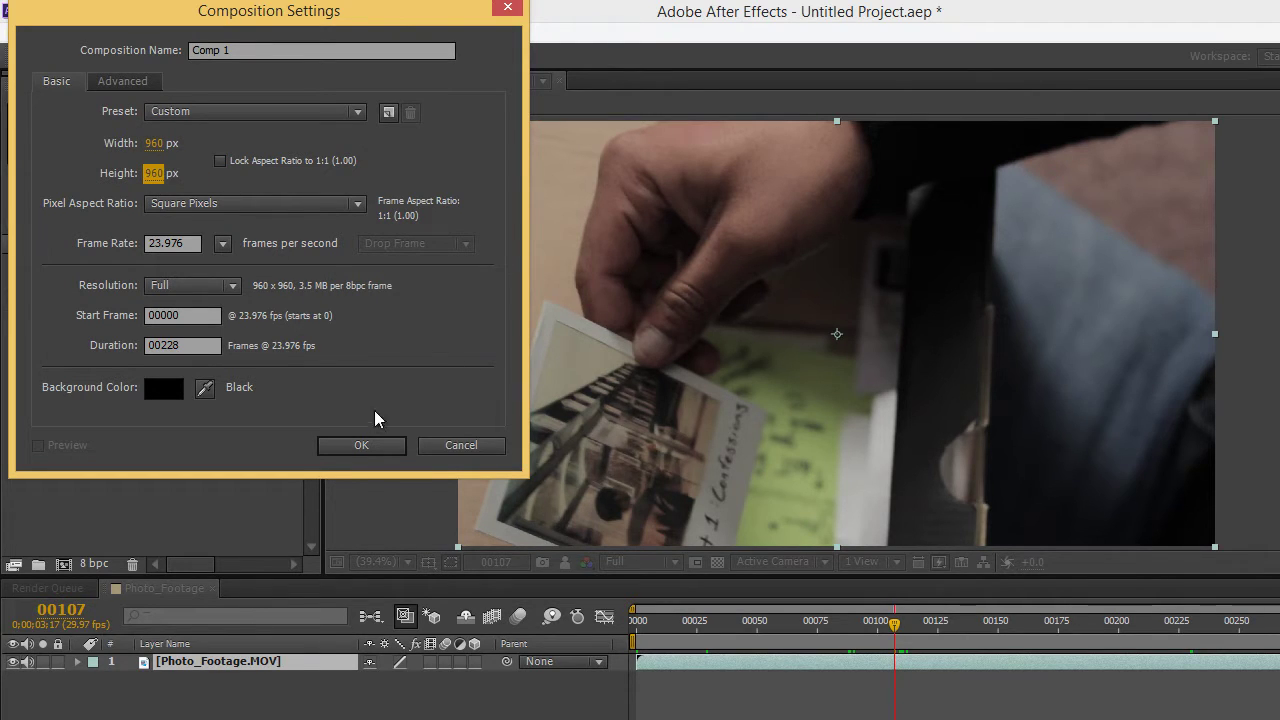
Step: Set the new composition's duration to 500 frames and create it
left_click_drag(180, 345, 162, 343)
type("500")
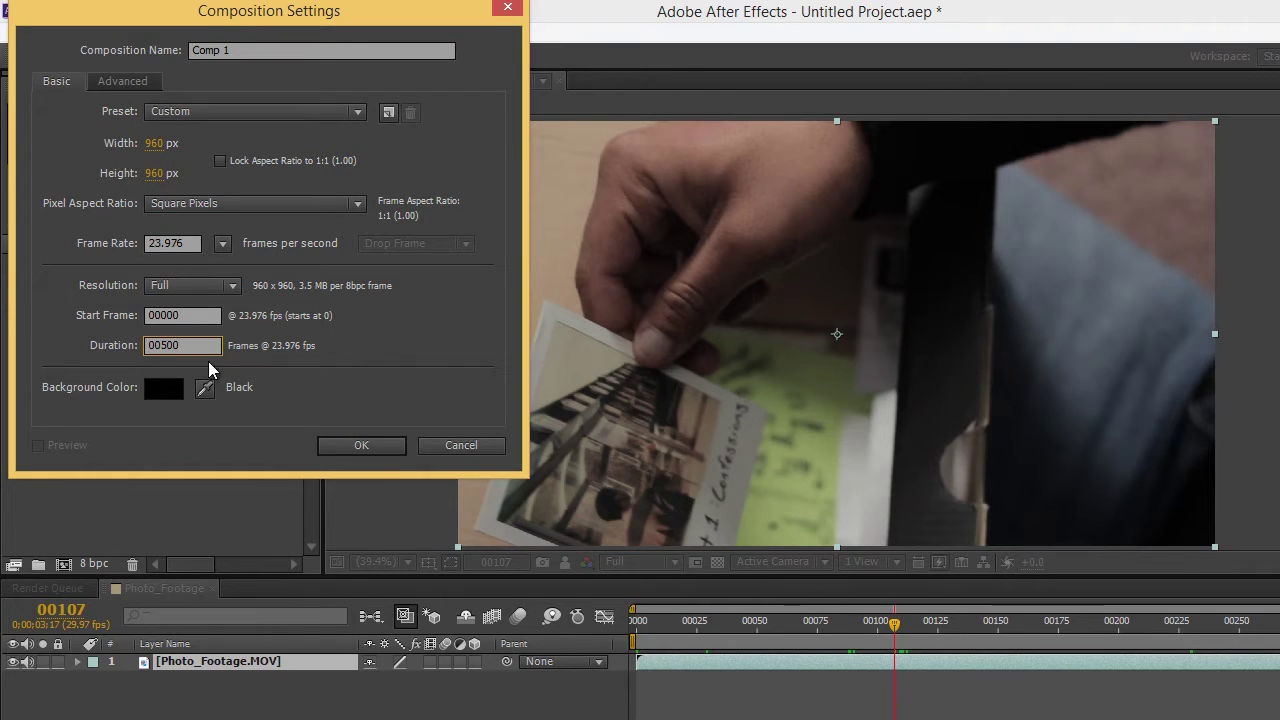
left_click(330, 445)
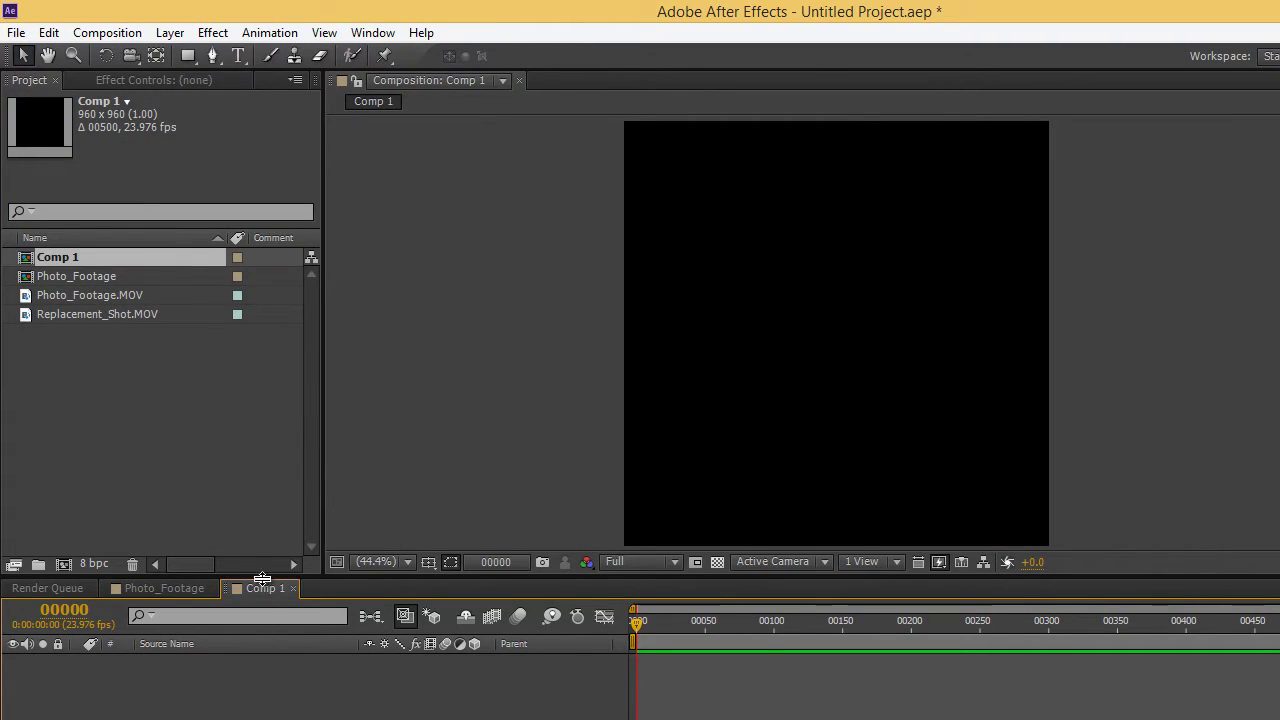
Step: Add the Replacement_Shot.MOV clip as a layer in the square Comp 1
right_click(140, 346)
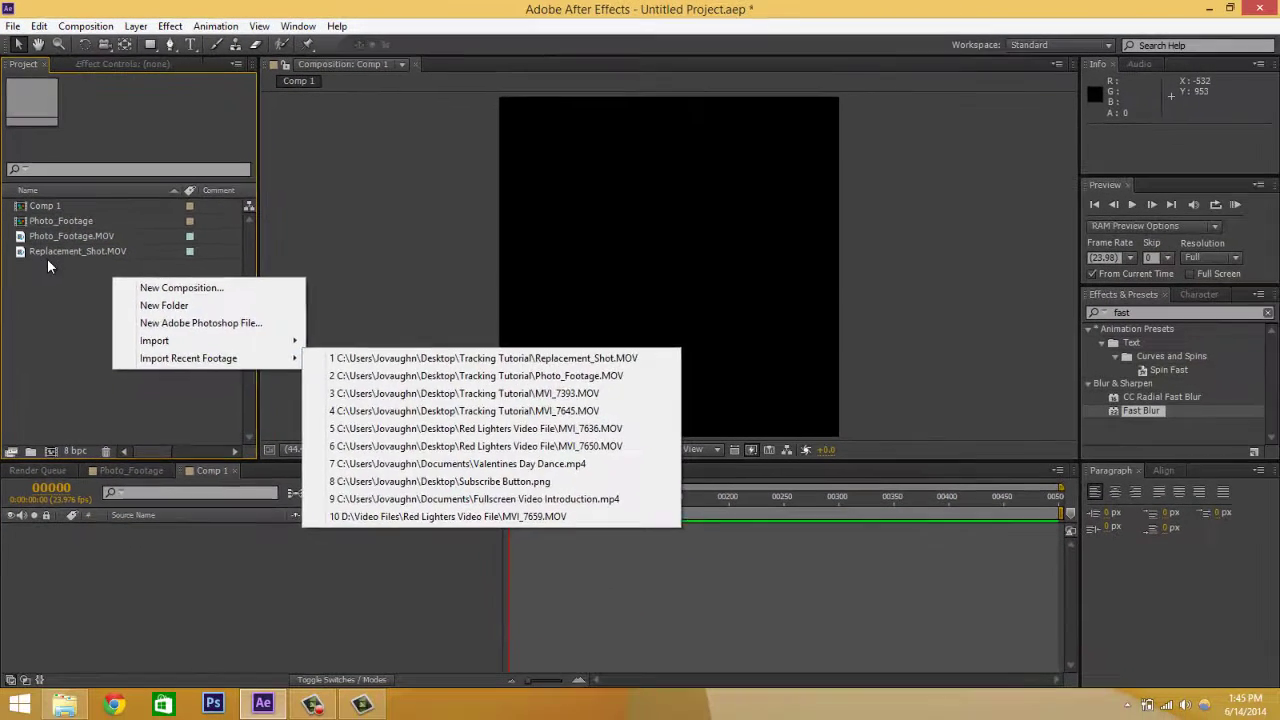
left_click(59, 322)
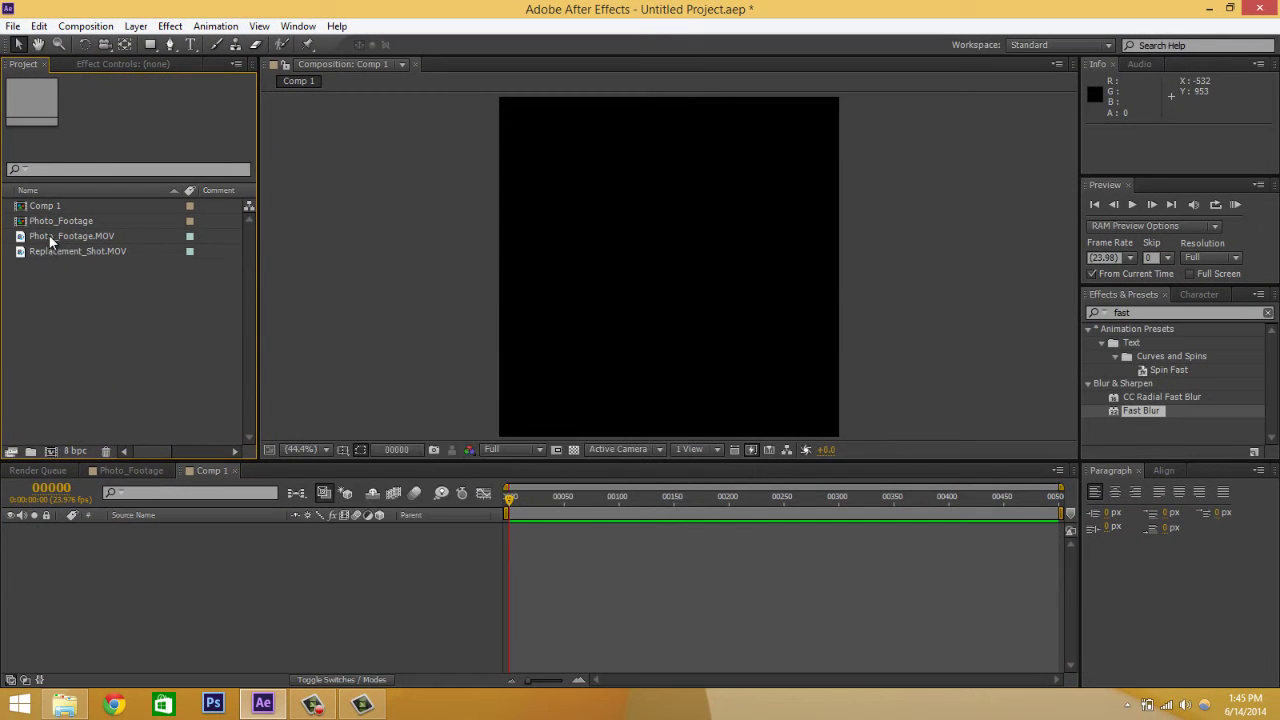
left_click(63, 296)
left_click(67, 256)
left_click_drag(84, 251, 172, 594)
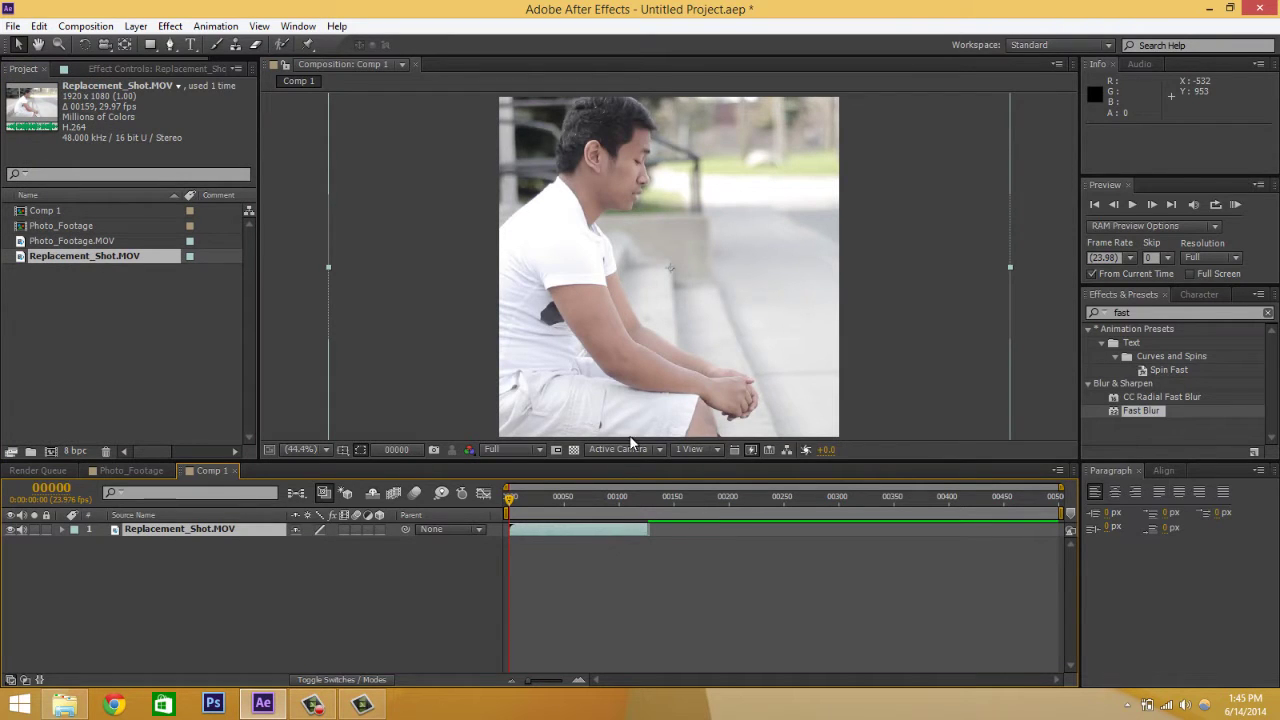
Step: Scale the Replacement_Shot layer down to 90% to fit the height of the square composition
key("comma")
key("comma")
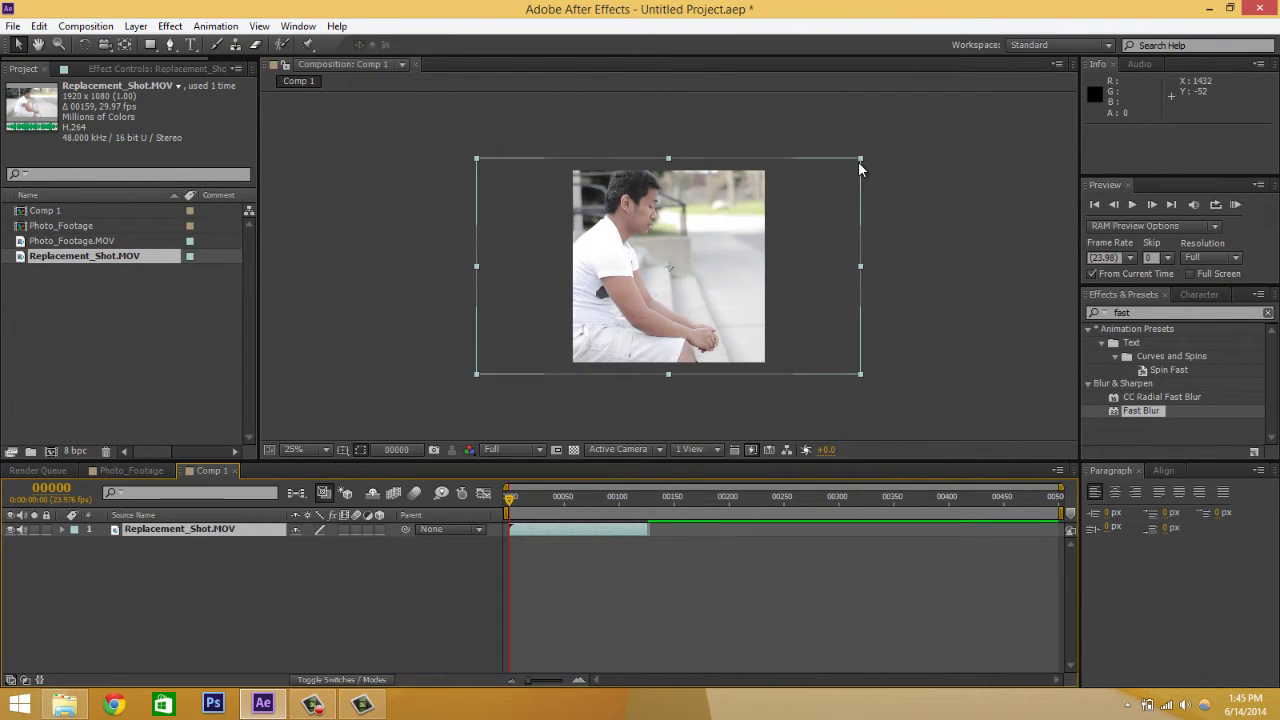
left_click_drag(859, 159, 841, 171)
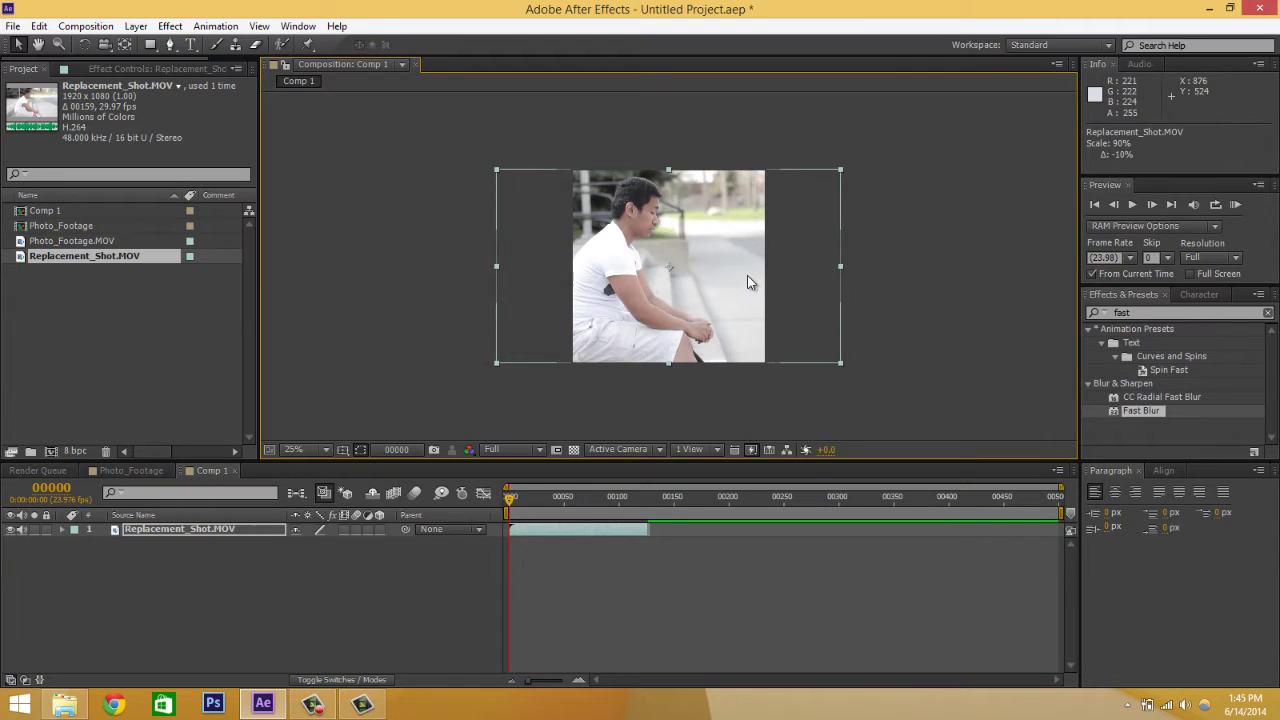
key("period")
key("period")
left_click_drag(748, 279, 710, 267)
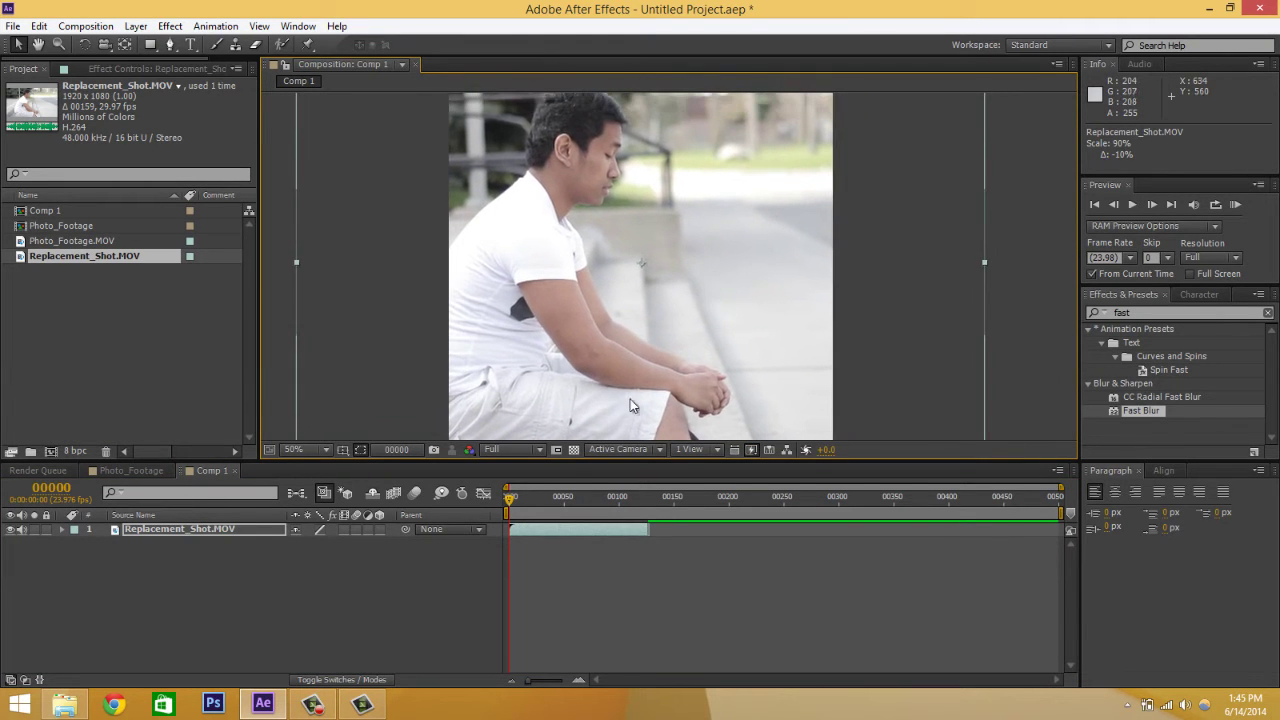
Step: Time-stretch the Replacement_Shot layer to 300% and shift it so it starts at frame 121
left_click(561, 535)
mouse_move(590, 506)
left_mouse_down()
mouse_move(640, 498)
mouse_move(570, 498)
left_mouse_up()
right_click(267, 585)
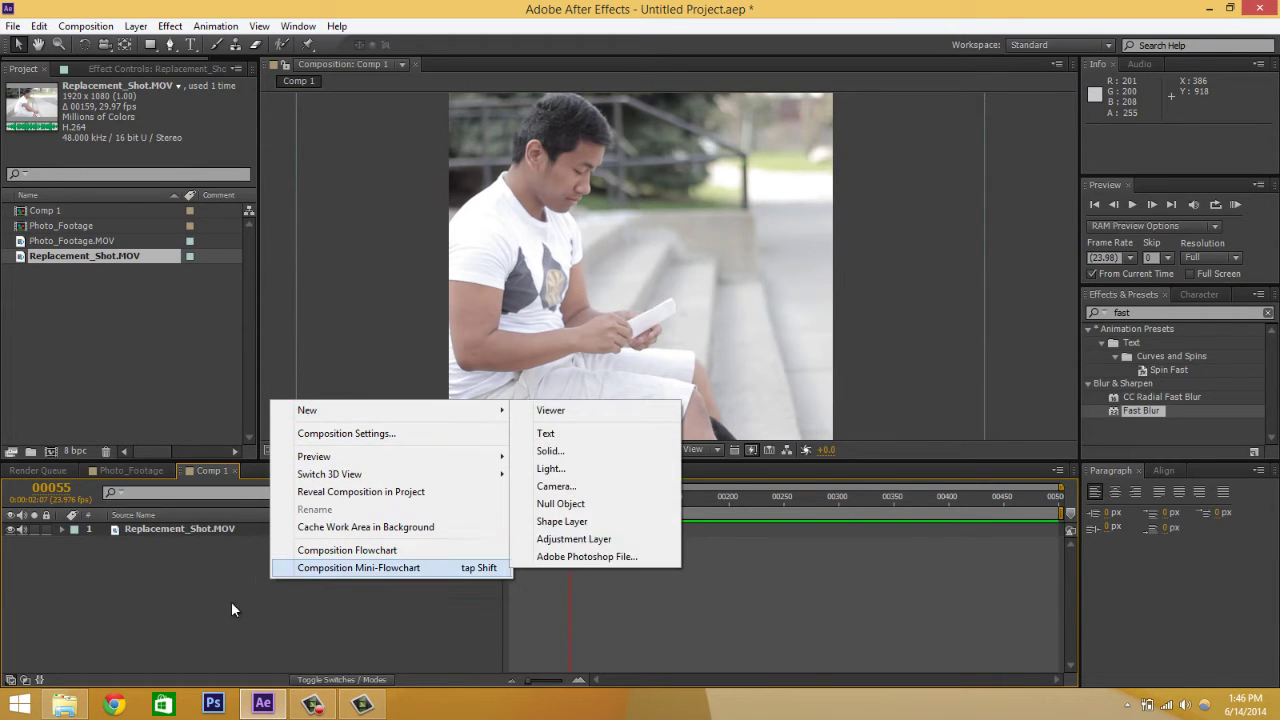
left_click(199, 525)
right_click(199, 525)
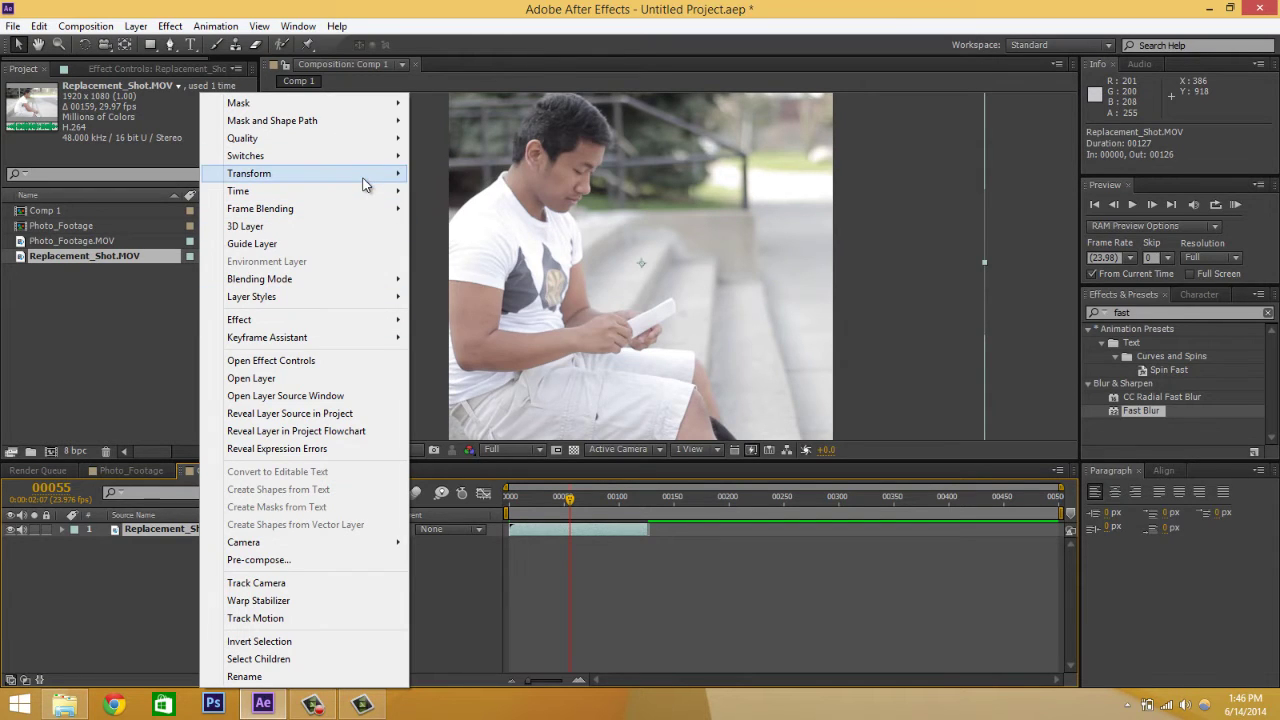
mouse_move(370, 191)
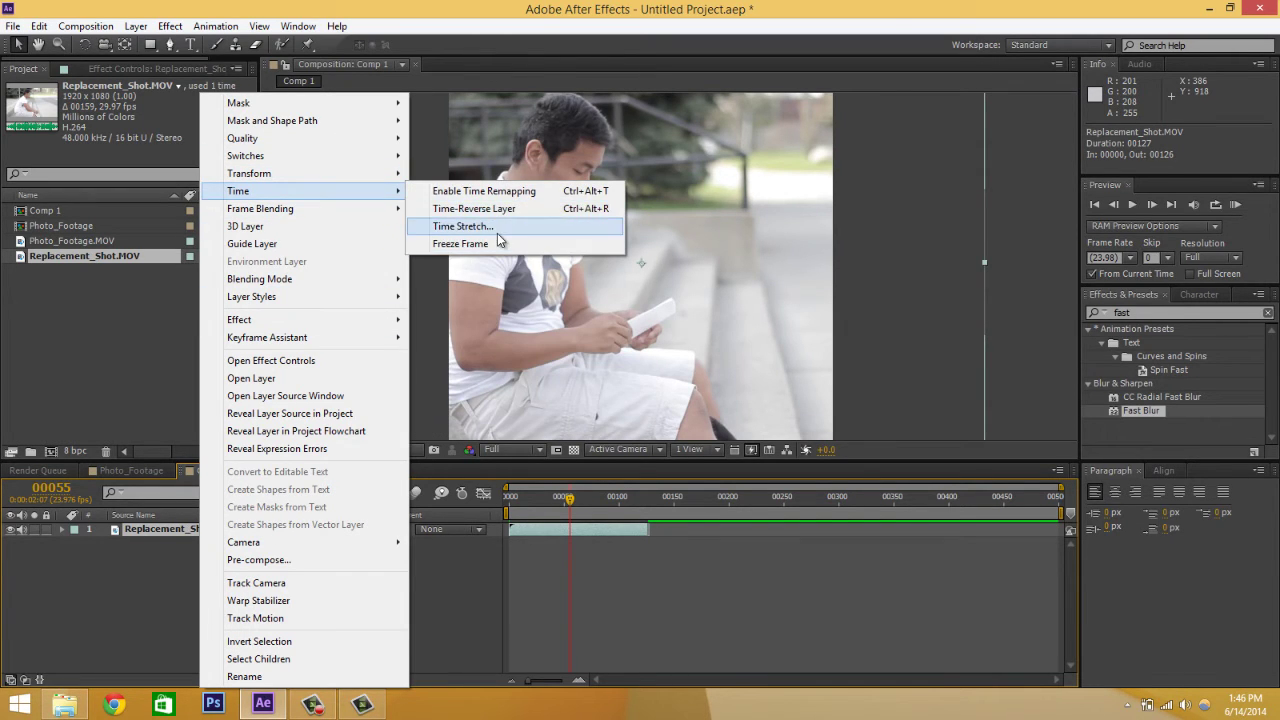
left_click(497, 231)
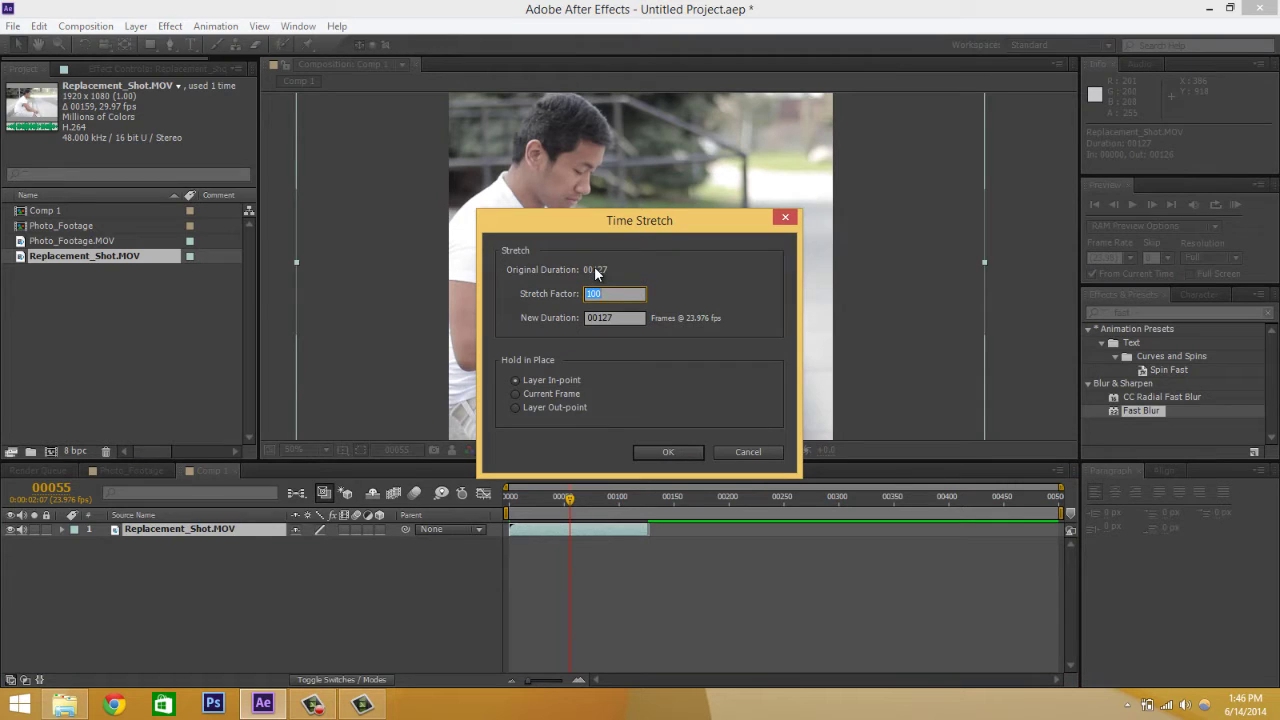
left_click(670, 451)
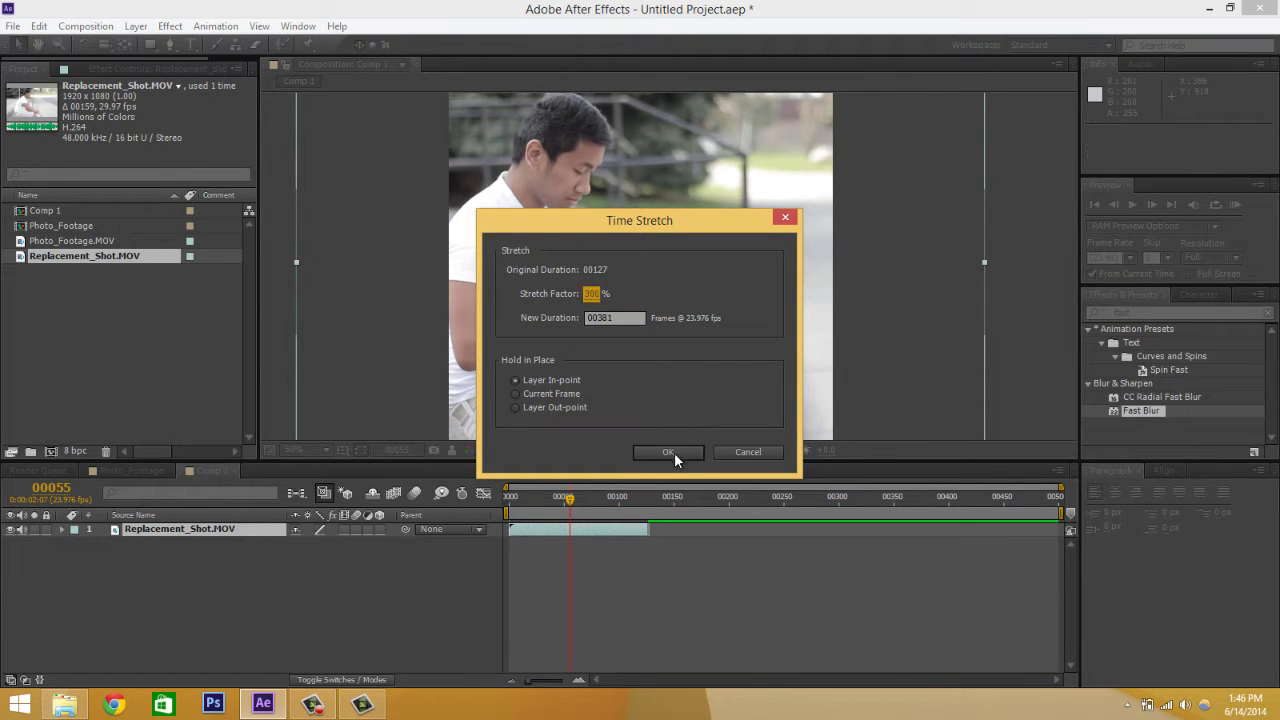
left_click_drag(703, 522, 846, 538)
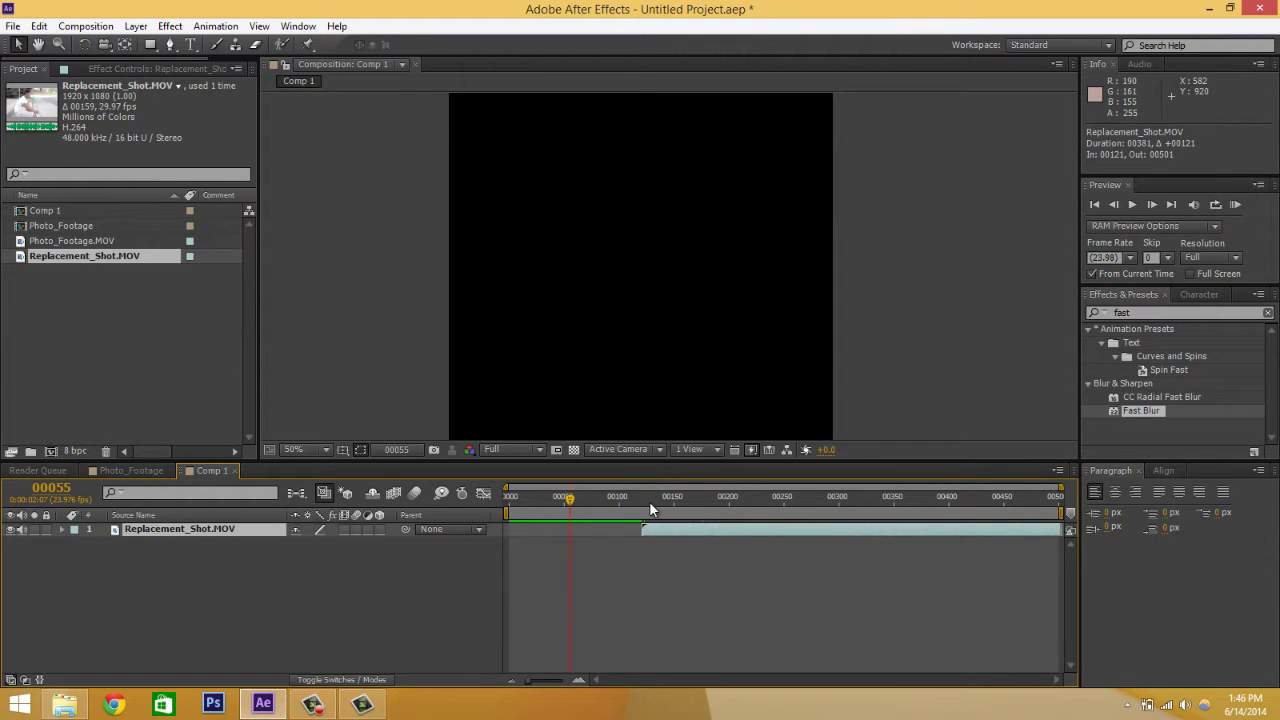
Step: Import a new 1920 x 1080 px placeholder into the project and name it Placeholder
left_click(589, 496)
right_click(155, 598)
left_click(146, 320)
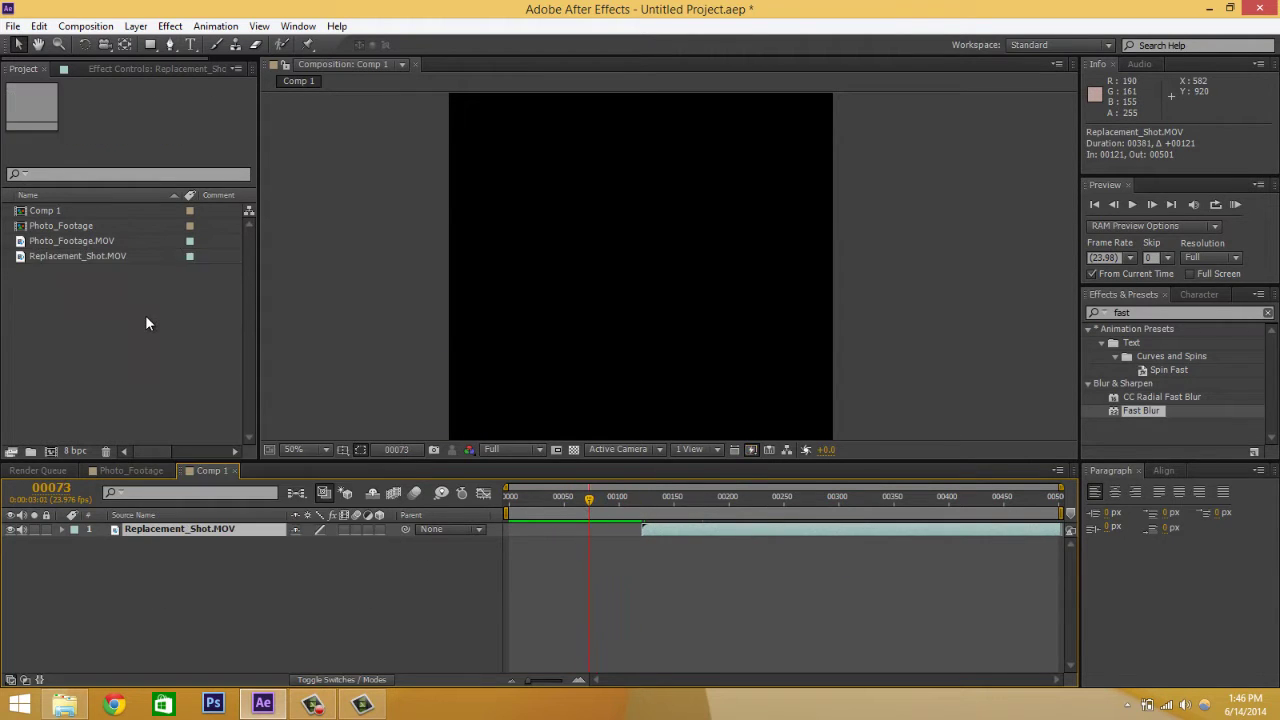
right_click(146, 320)
mouse_move(320, 380)
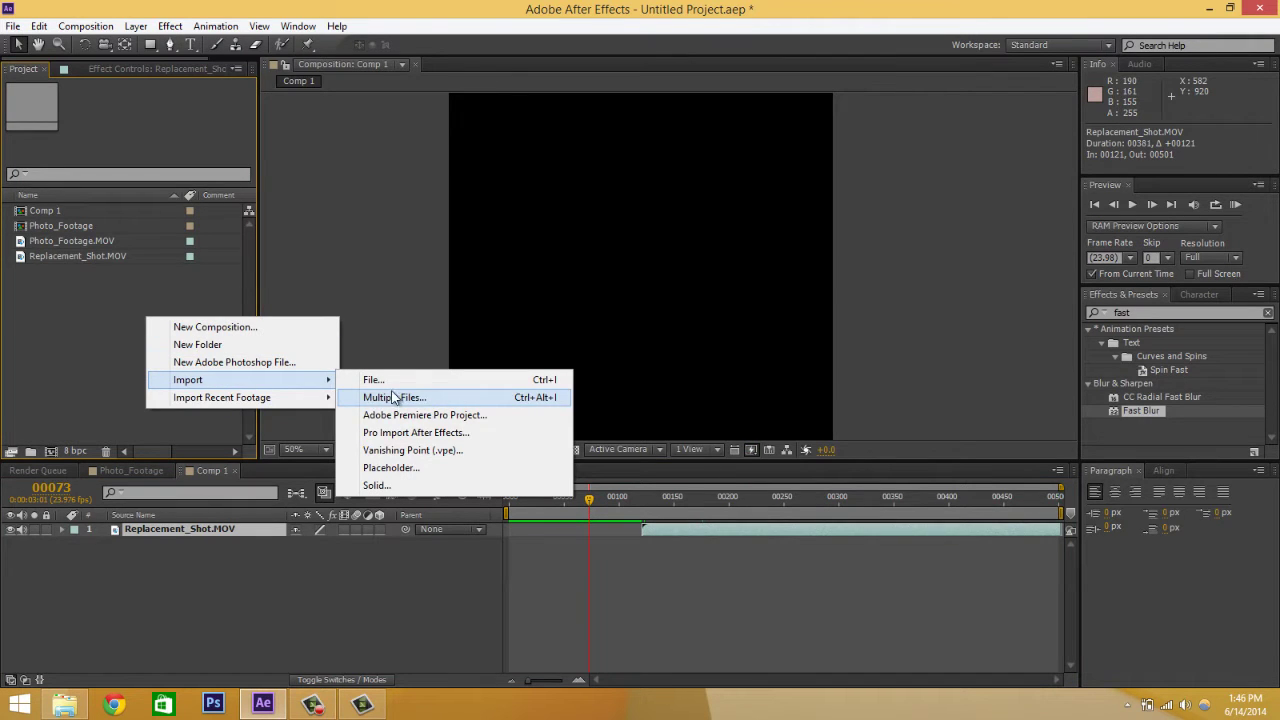
left_click(420, 469)
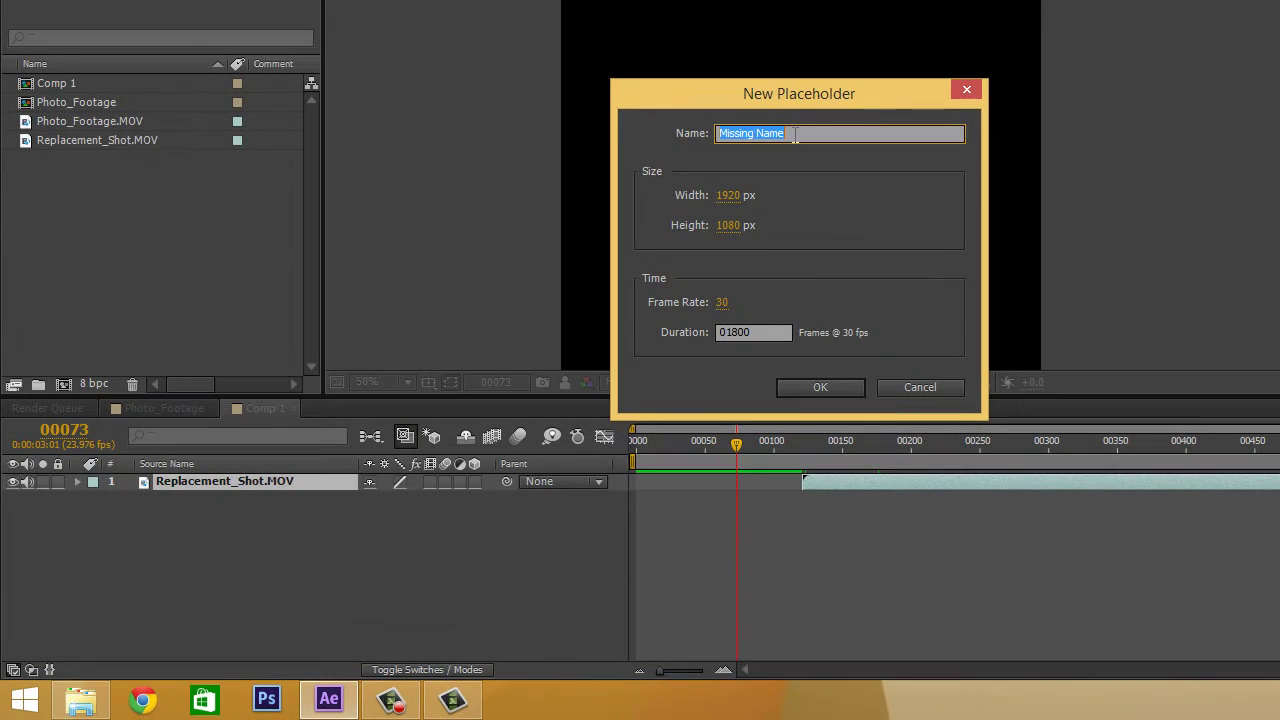
type("Placeholder")
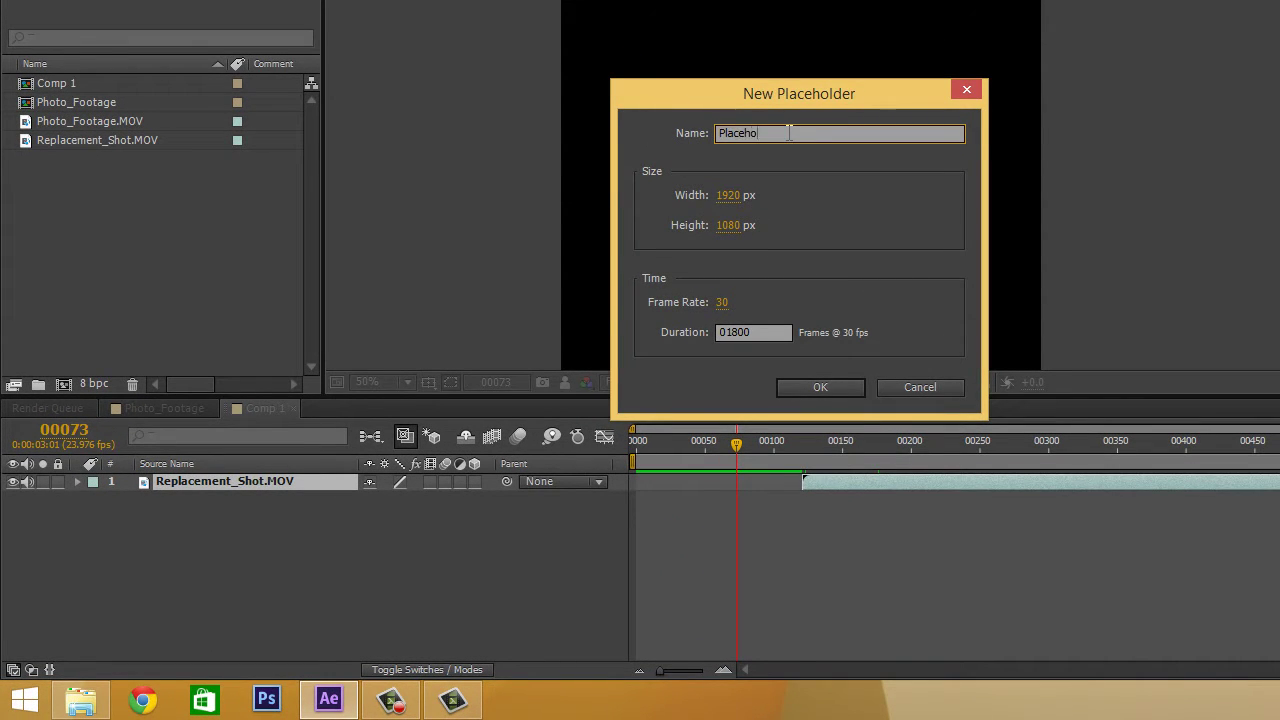
left_click(812, 380)
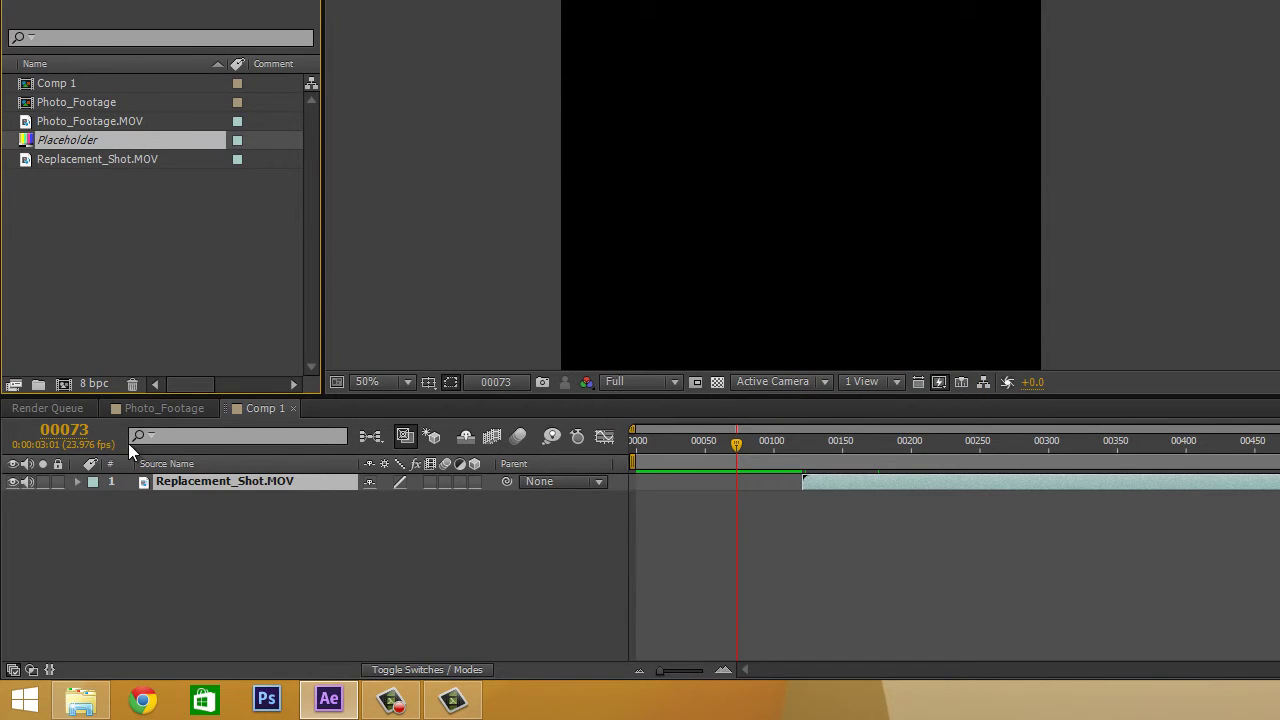
Step: Add Placeholder beneath the Replacement_Shot layer in Comp 1, hide Replacement_Shot, and scrub through the composition to check the coverage
left_click_drag(82, 139, 174, 501)
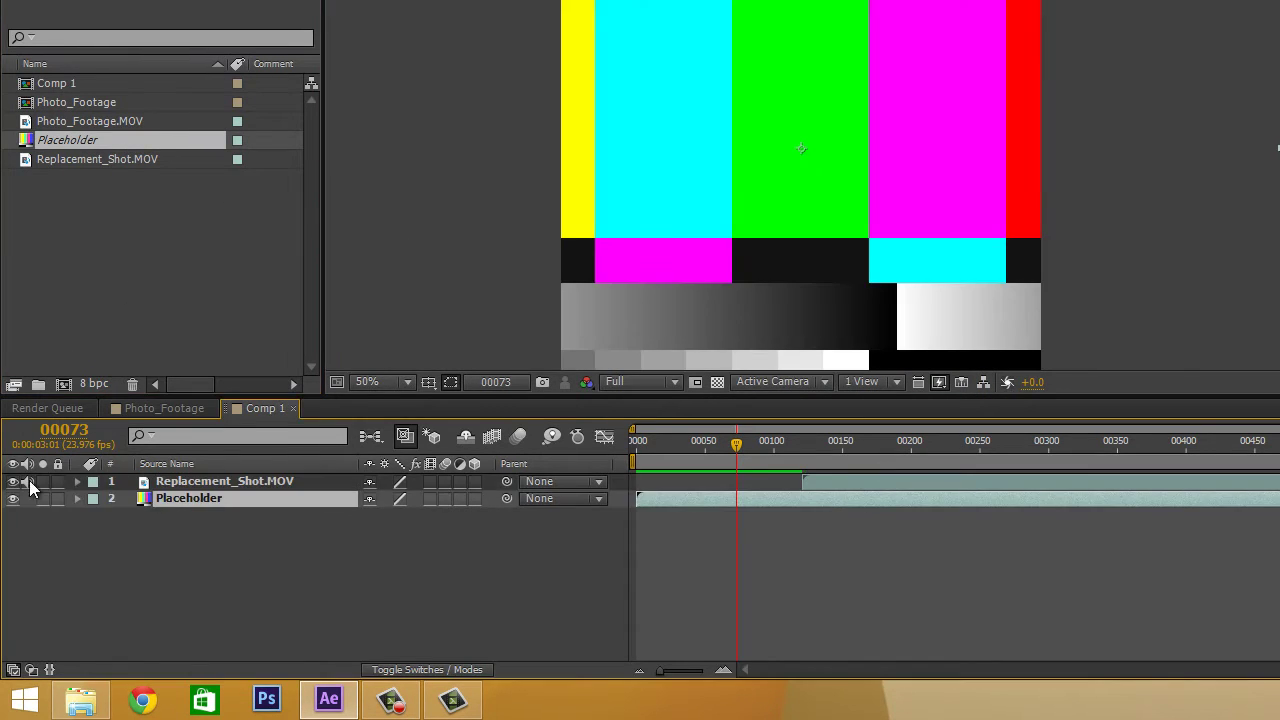
left_click(13, 481)
left_click_drag(840, 442, 914, 466)
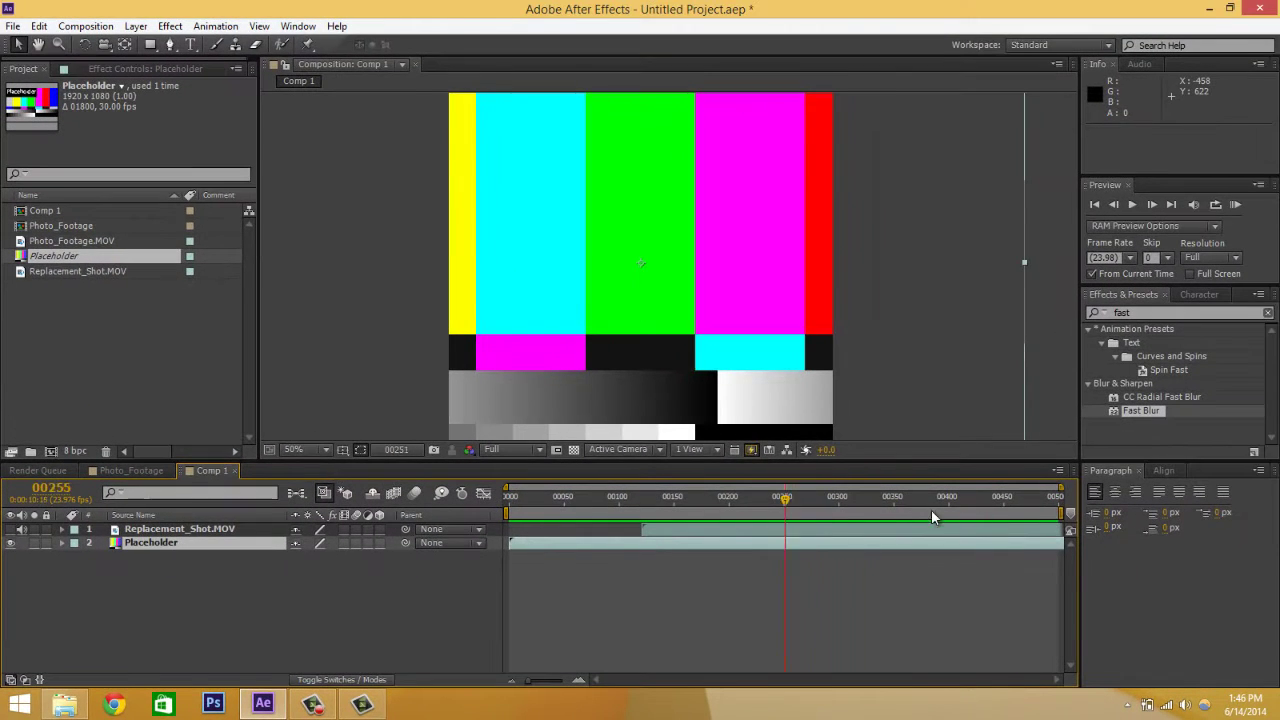
left_click_drag(1095, 471, 1278, 469)
left_click_drag(1058, 497, 653, 498)
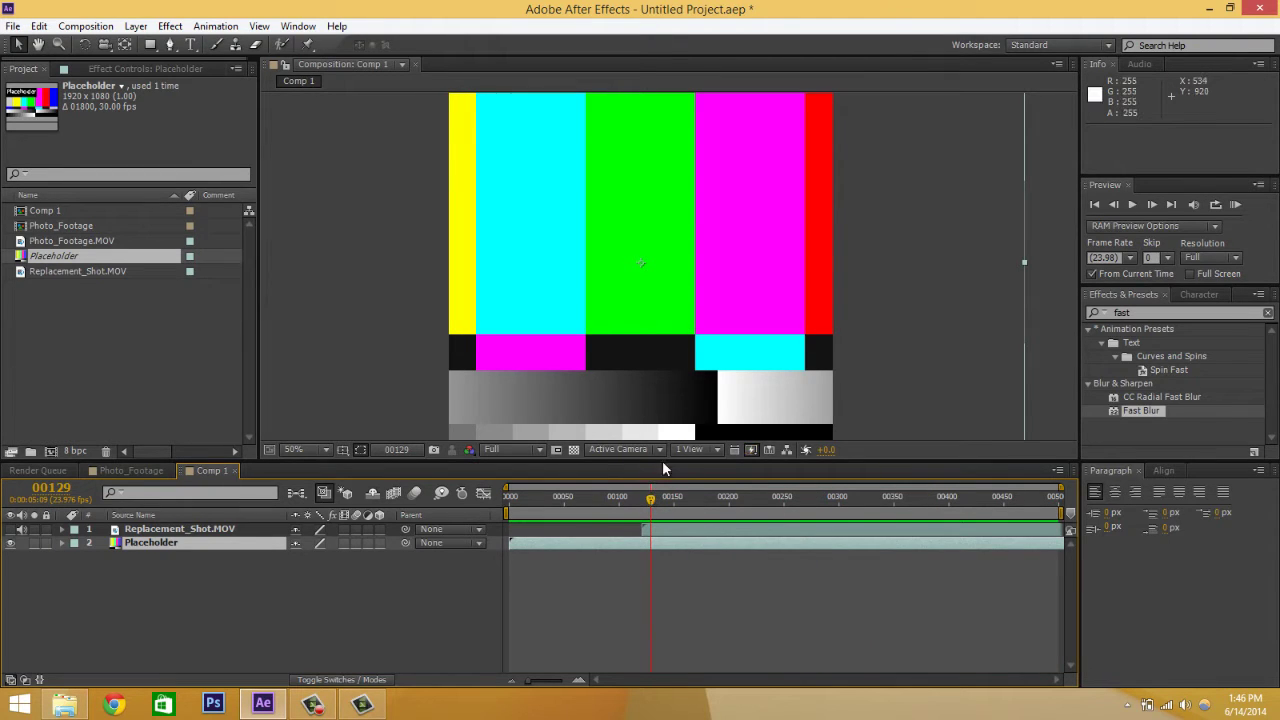
Step: Scale the Placeholder layer proportionally to 89% to fit the composition's height
key("comma")
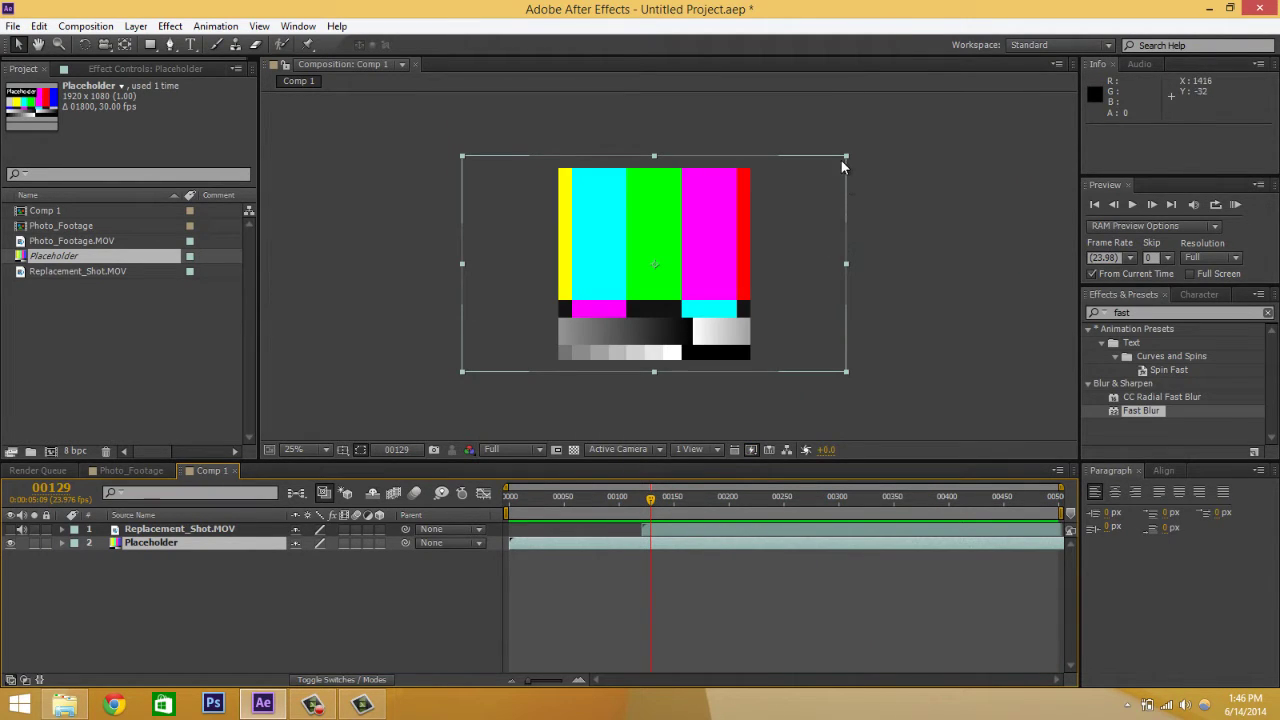
left_click_drag(843, 157, 836, 168)
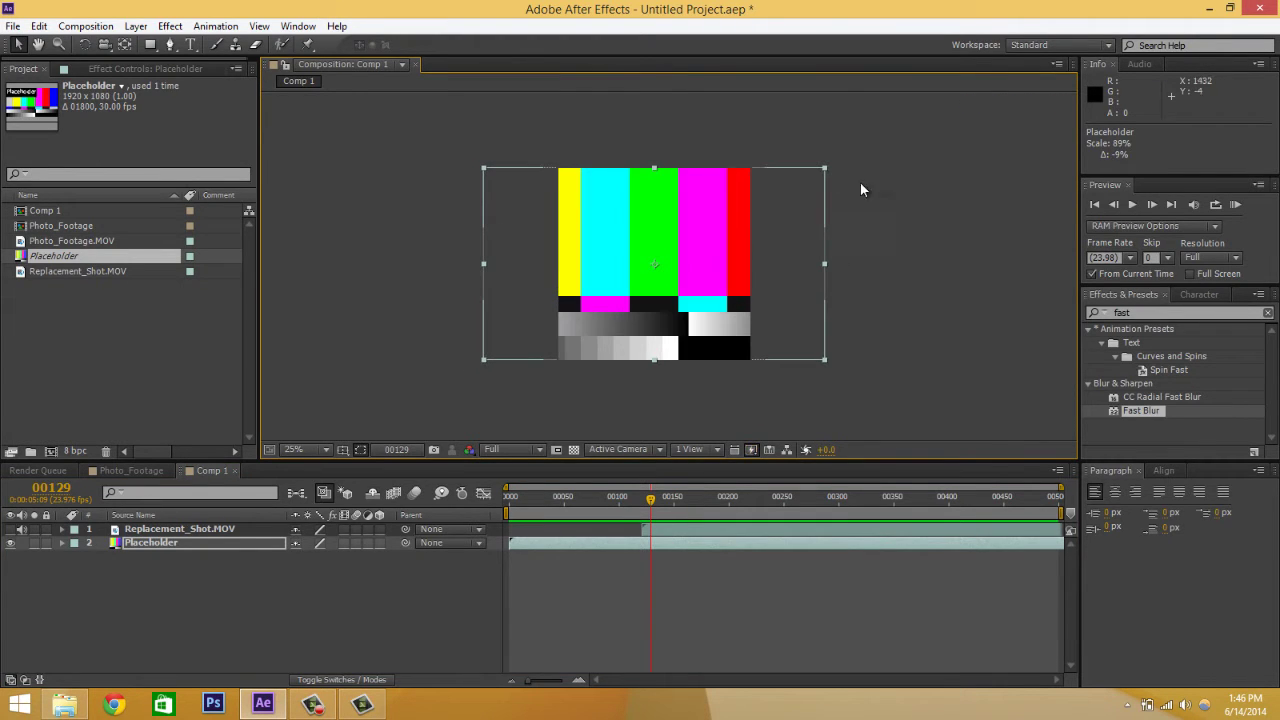
left_click(840, 215)
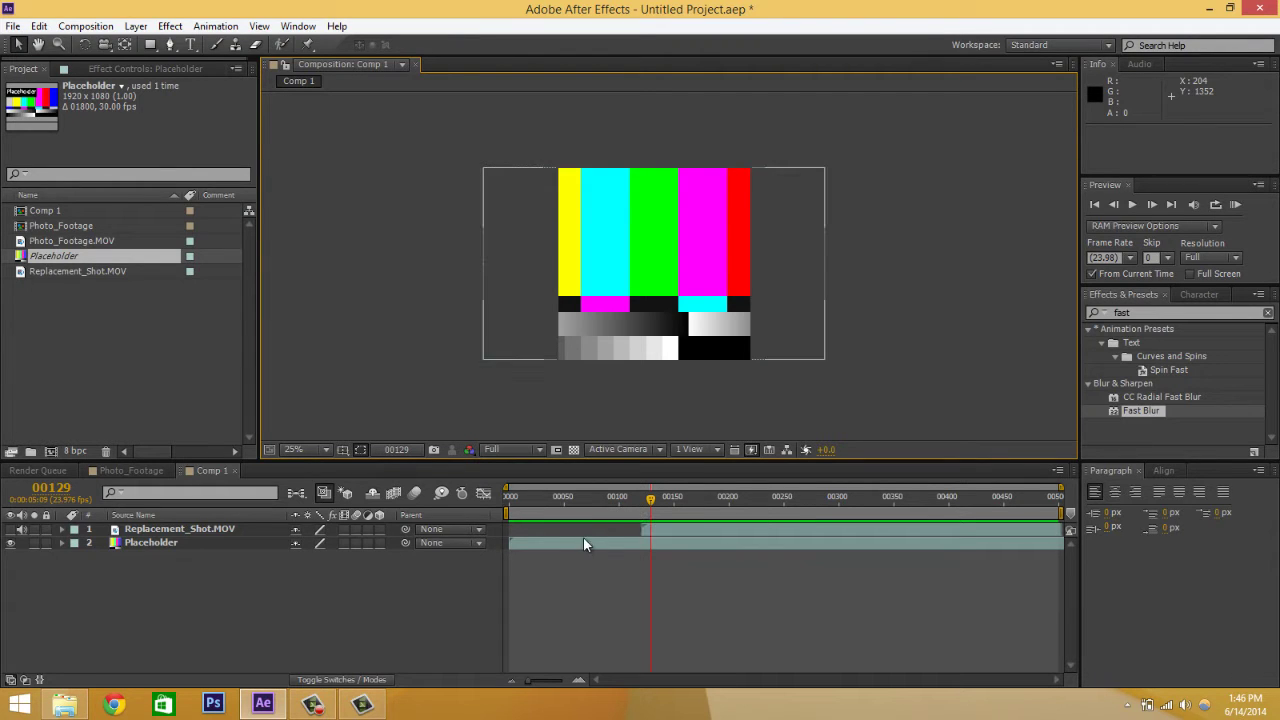
Step: Add Comp 1 above the footage layer in the Photo_Footage composition and hide it
left_click(125, 470)
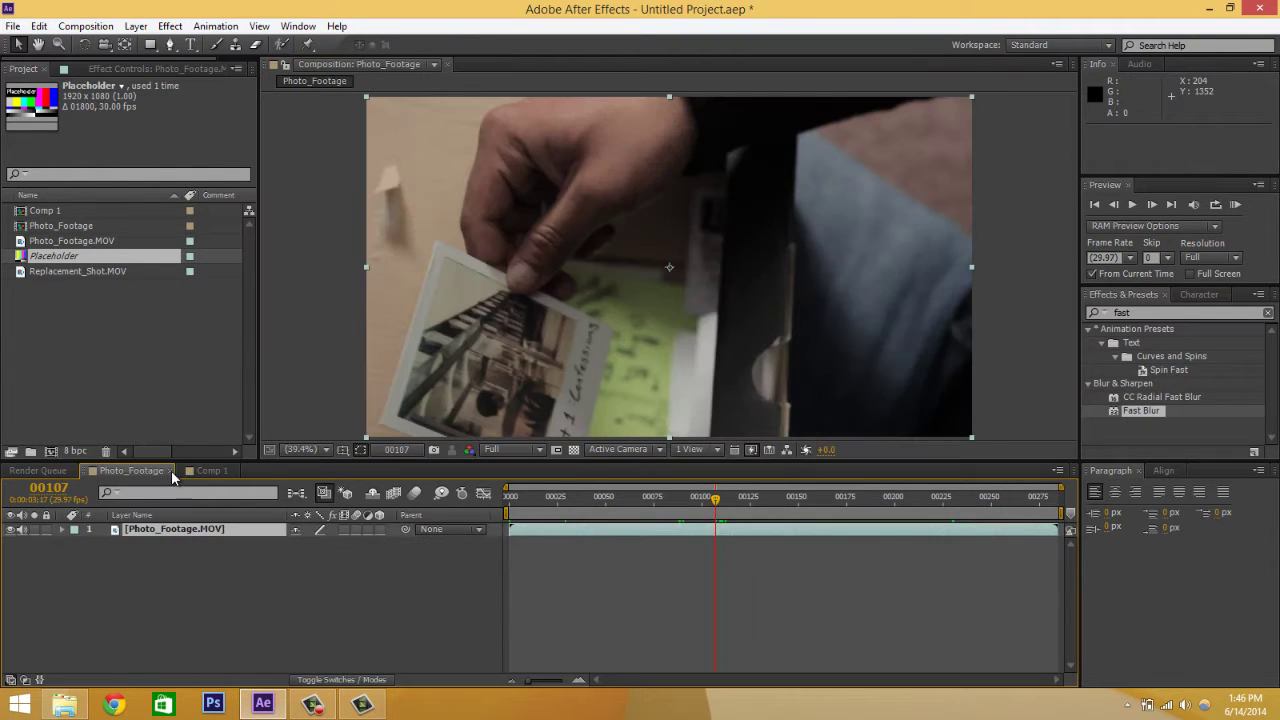
left_click_drag(45, 210, 197, 526)
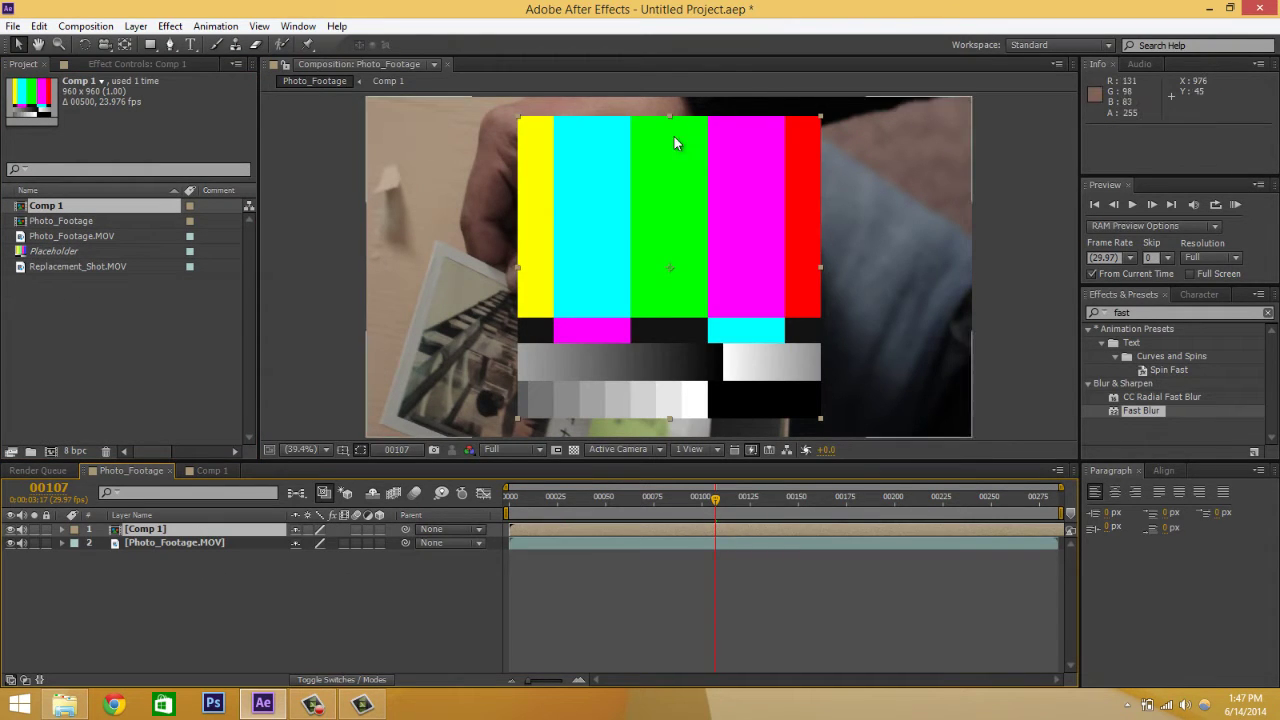
left_click(10, 529)
Step: Send the Photo_Footage.MOV layer to mocha AE for tracking and postpone the registration
left_click(600, 543)
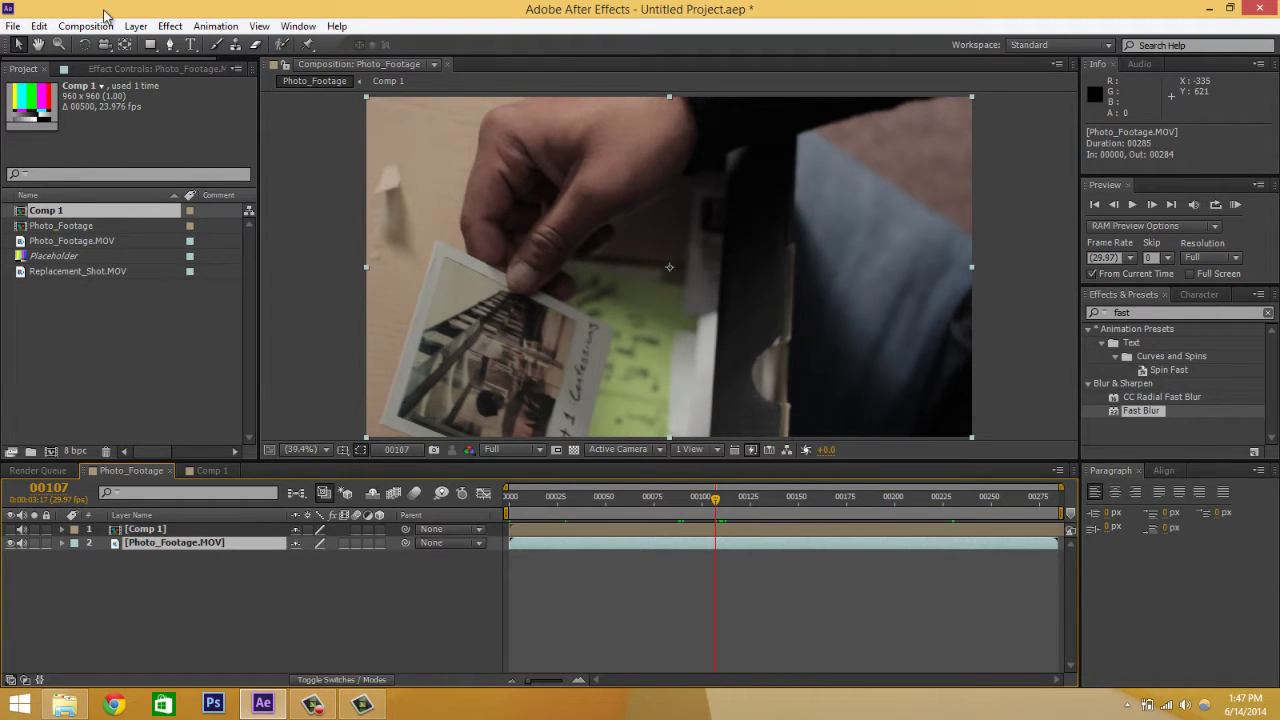
left_click(146, 30)
mouse_move(216, 27)
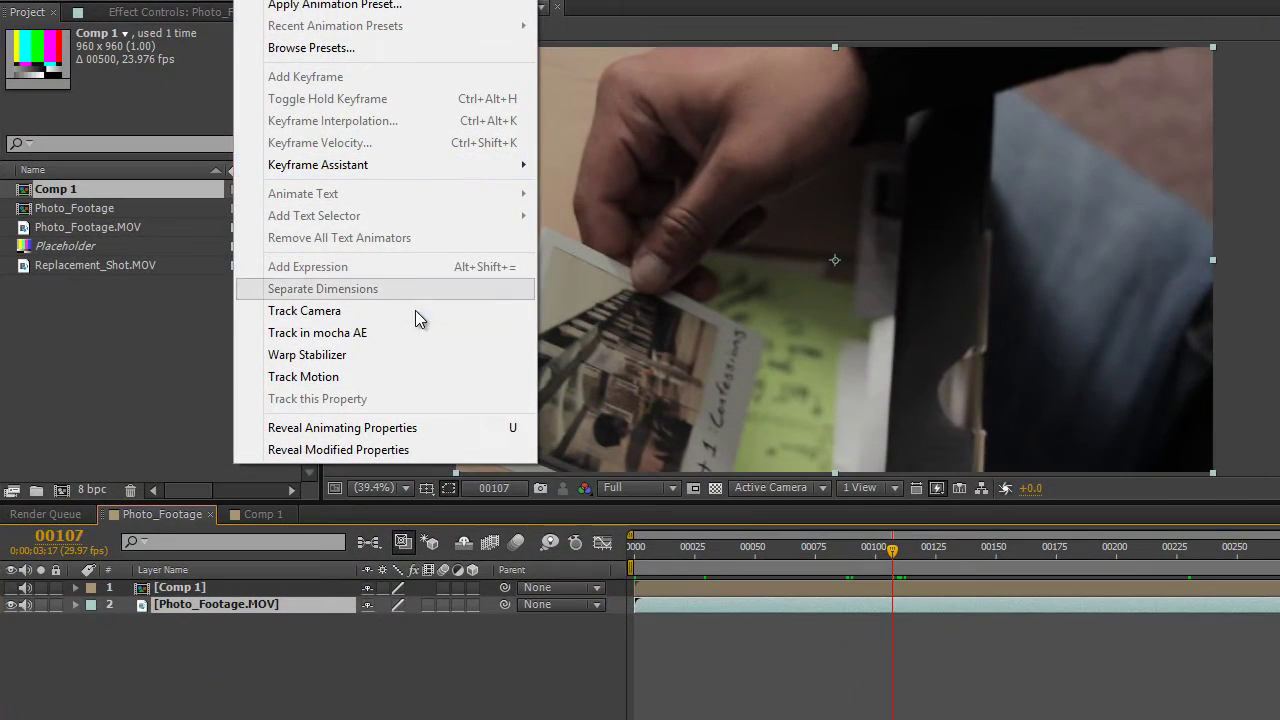
left_click(336, 326)
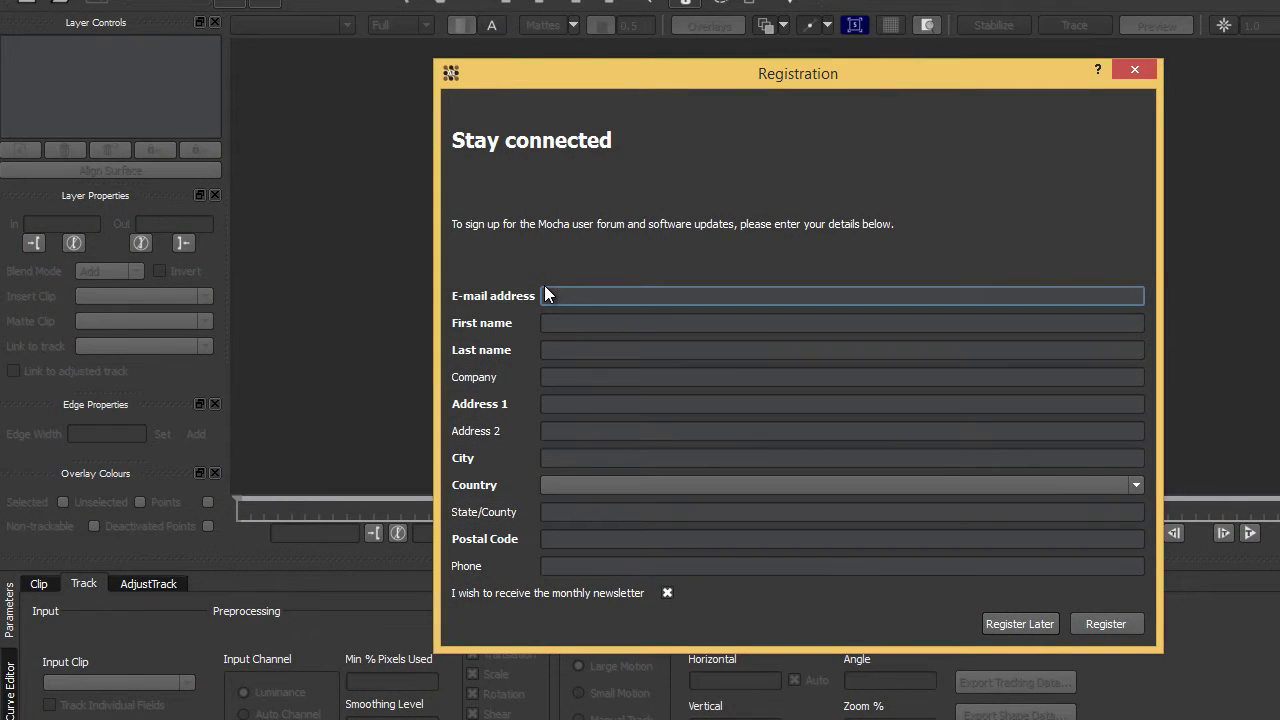
left_click(1038, 622)
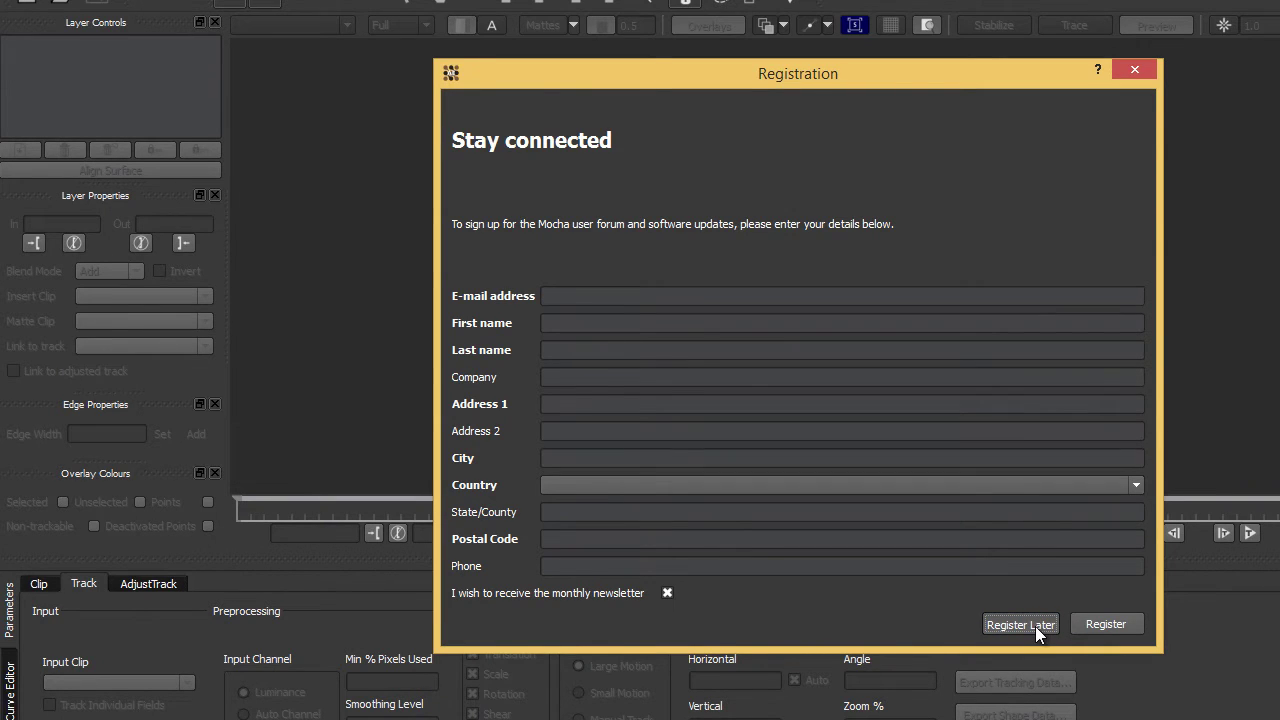
left_click(1035, 626)
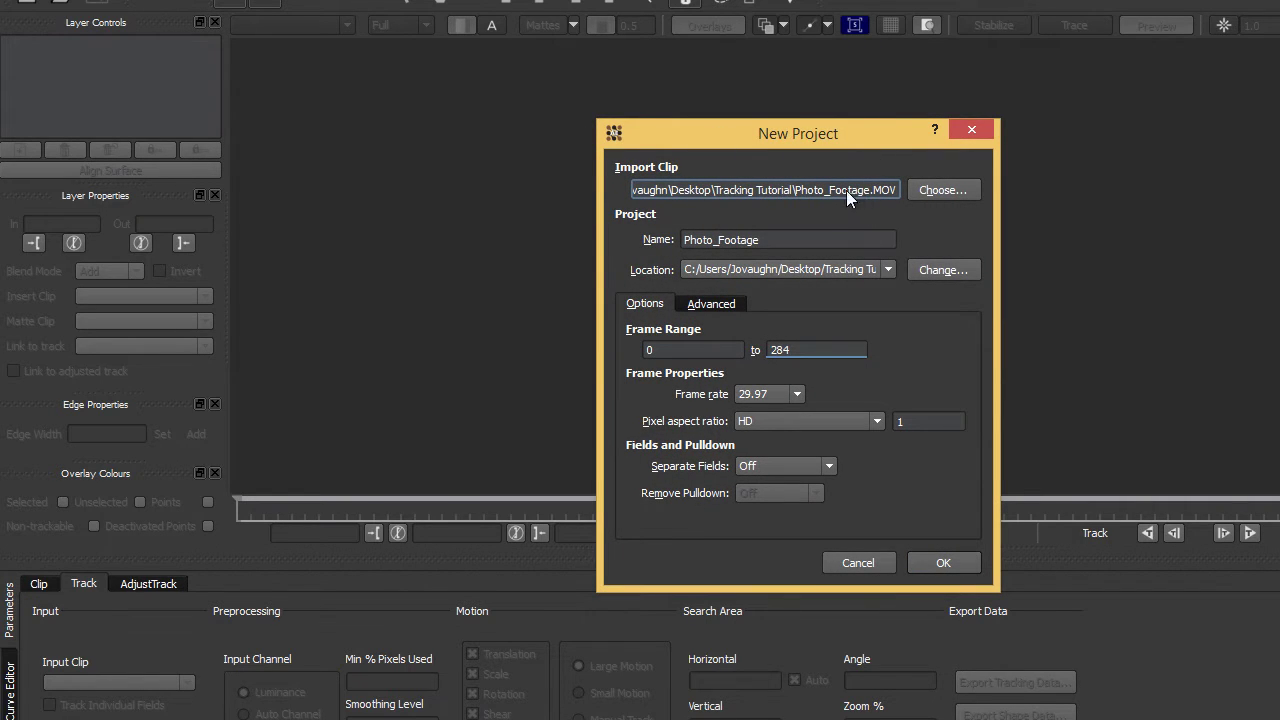
Step: Create the mocha project as Photo_Footage_2 with a frame range of 110 to 284
left_click(772, 239)
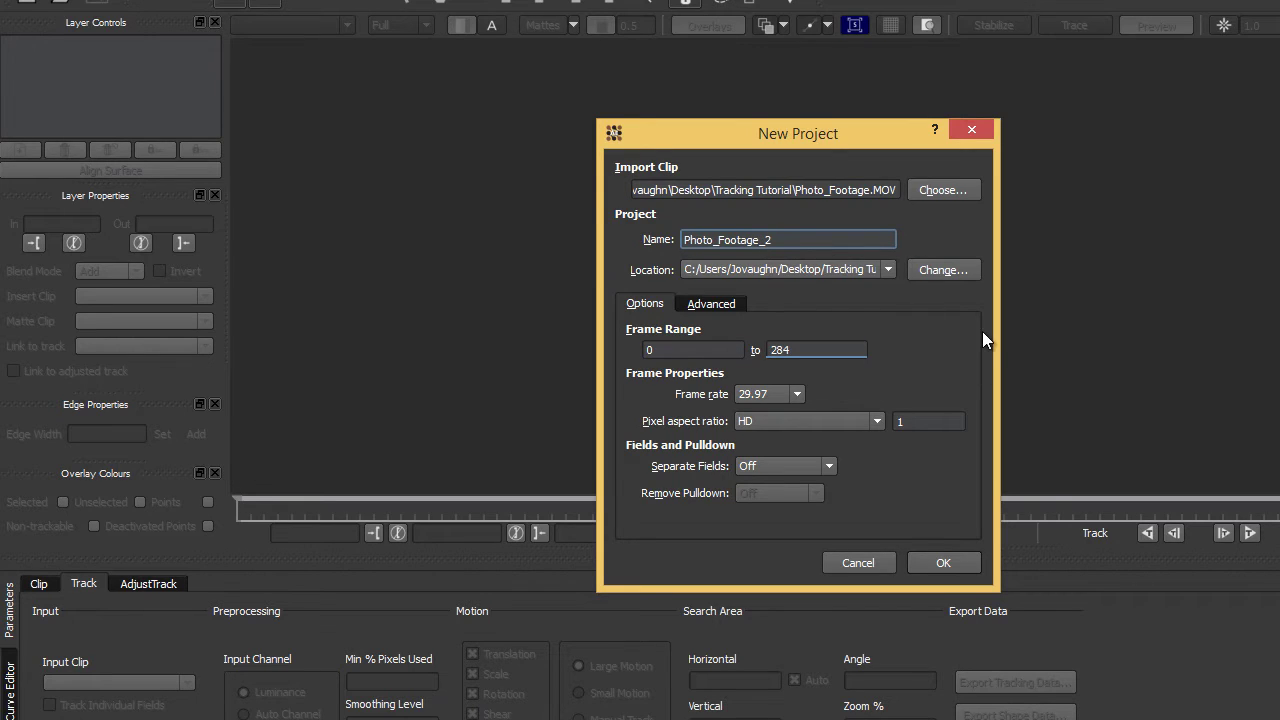
left_click(706, 348)
type("110")
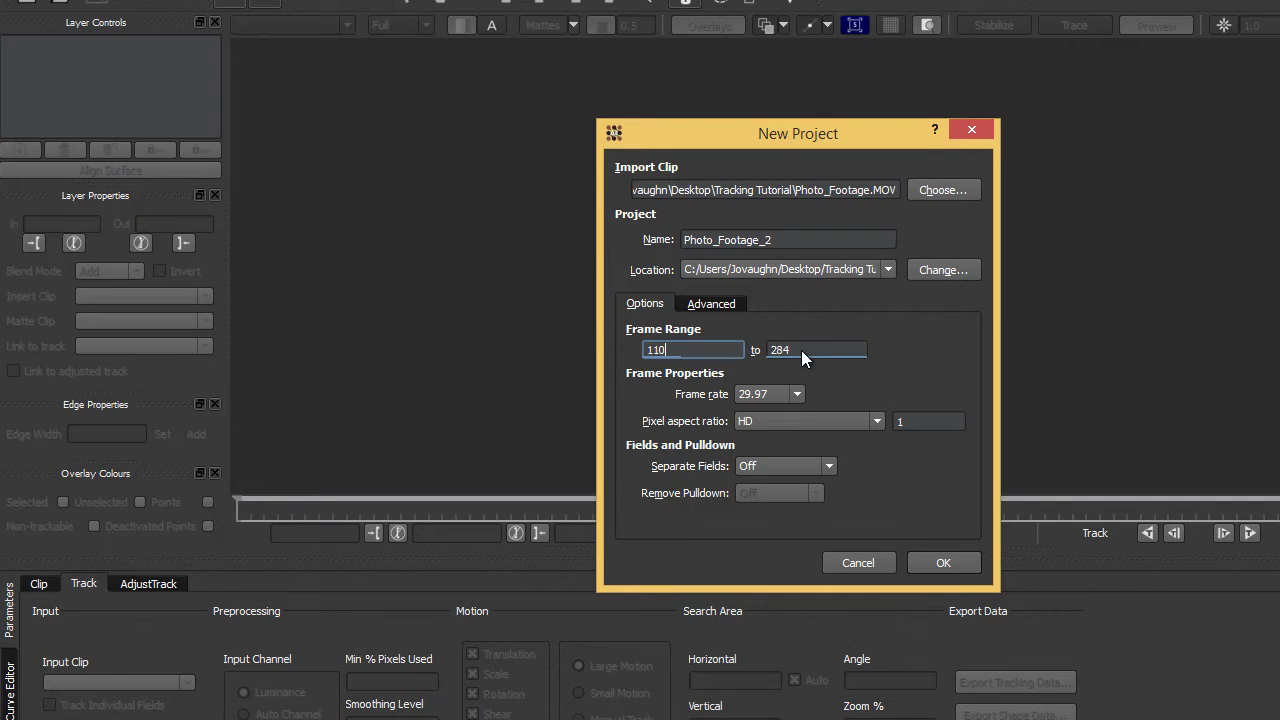
left_click(943, 563)
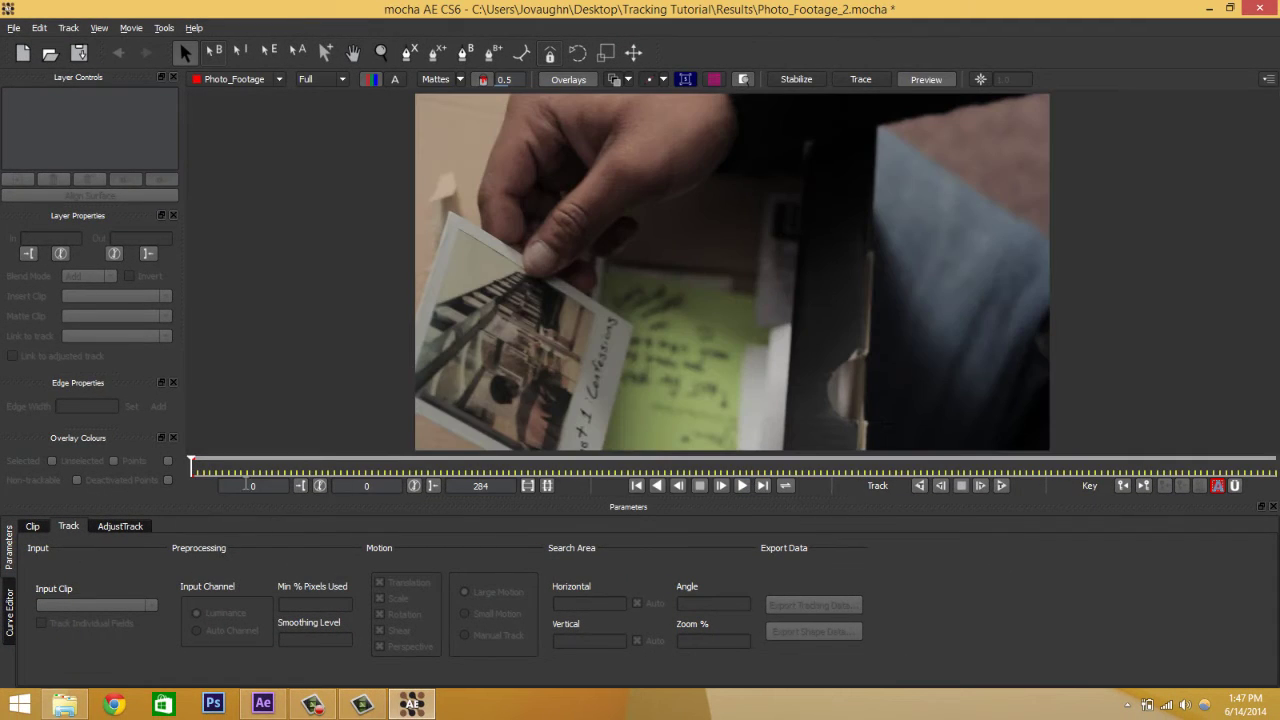
Step: Switch to After Effects, go to frame 110 of Photo_Footage to compare it with mocha's first frame, and return to mocha
mouse_move(193, 468)
left_mouse_down()
mouse_move(246, 468)
mouse_move(187, 467)
left_mouse_up()
left_click(263, 704)
left_click(48, 489)
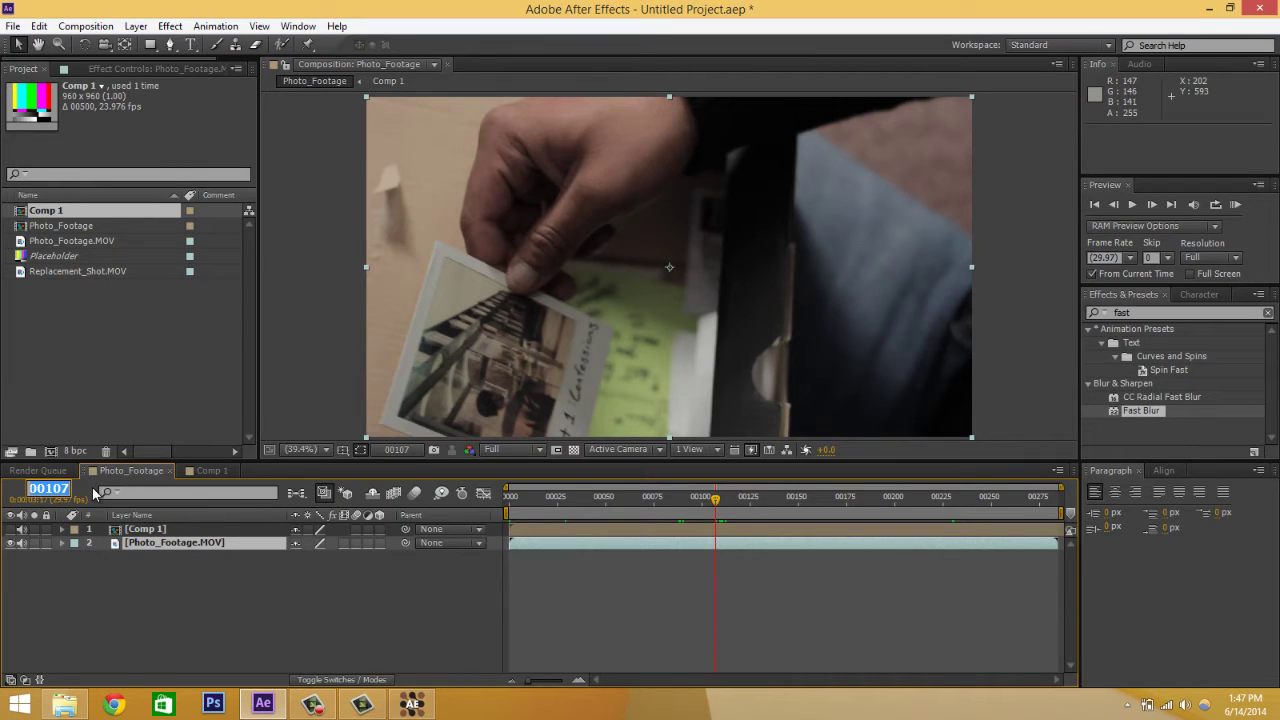
type("110")
key("Return")
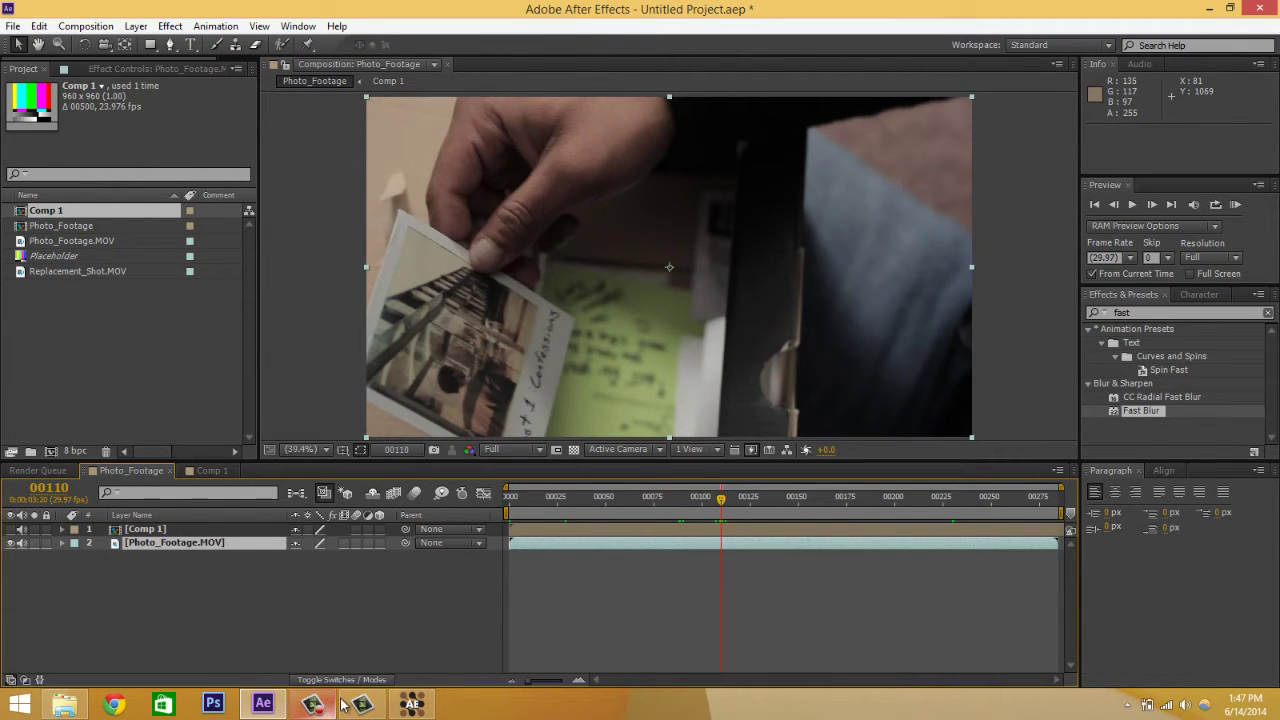
left_click(412, 704)
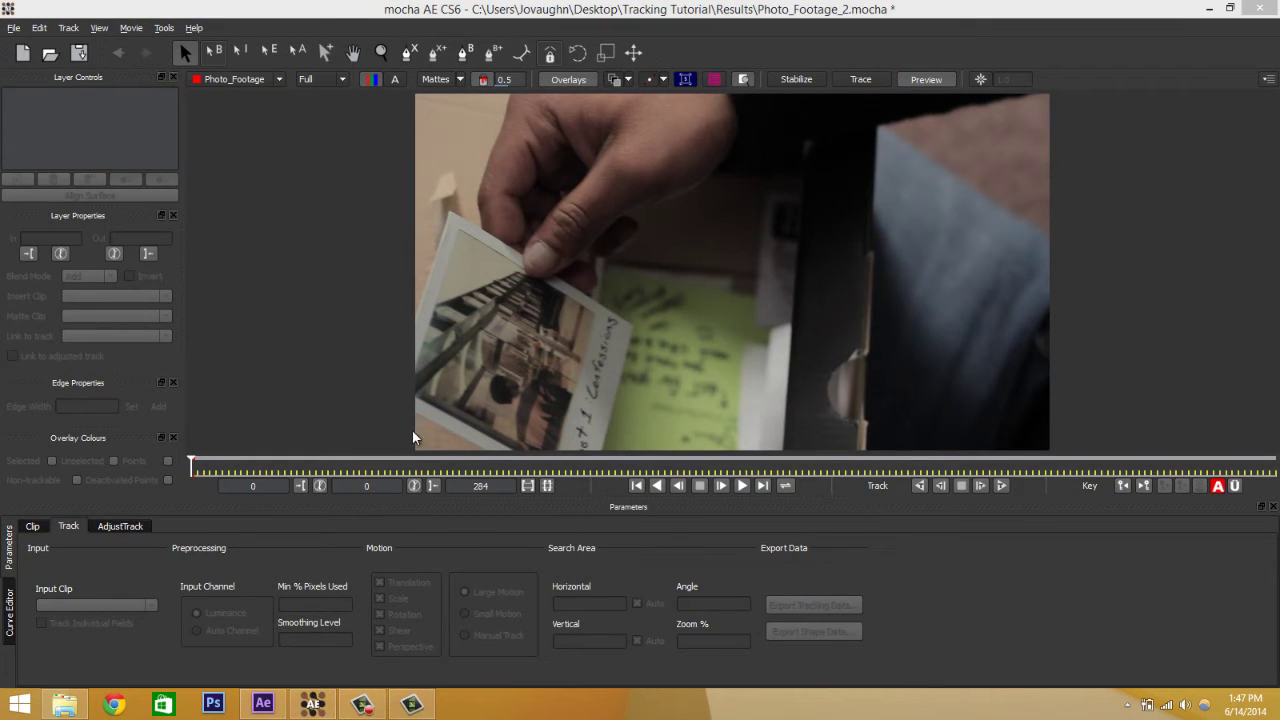
Step: Go to frame 116 and draw a closed four-point Bezier spline around the picture area of the held photo
left_click_drag(190, 467, 916, 456)
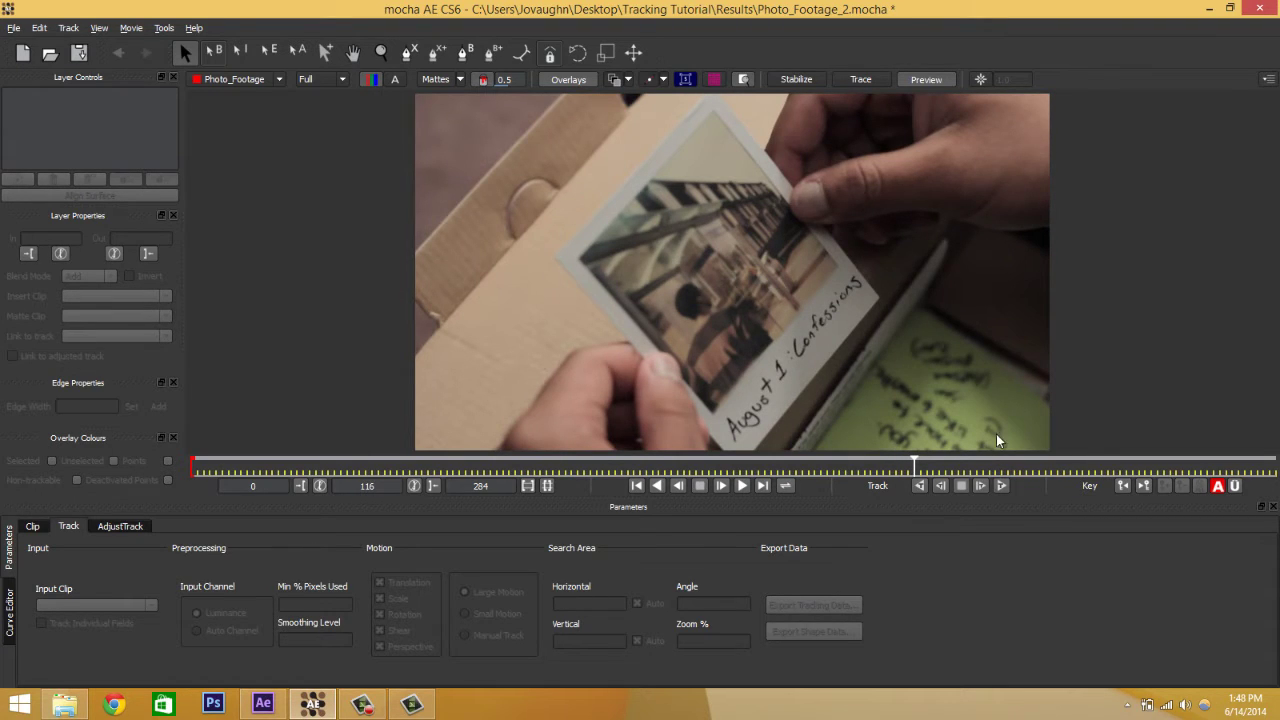
left_click(466, 52)
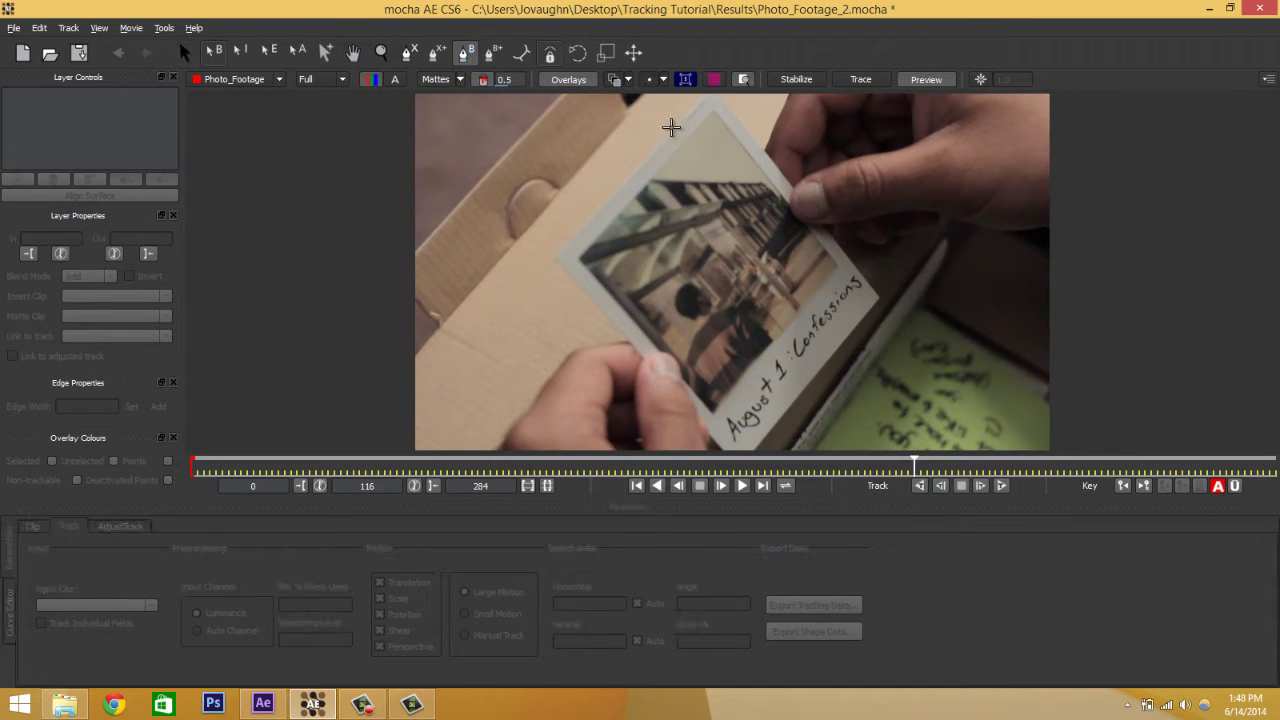
left_click(714, 110)
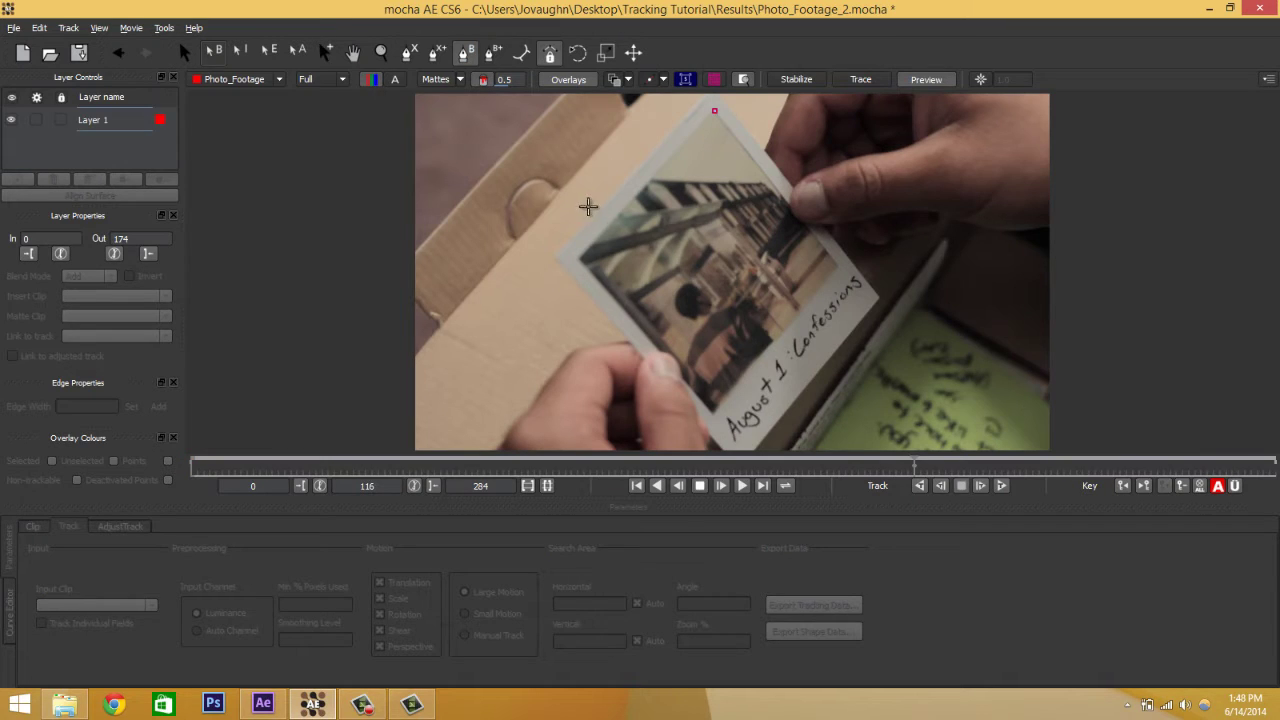
left_click(577, 259)
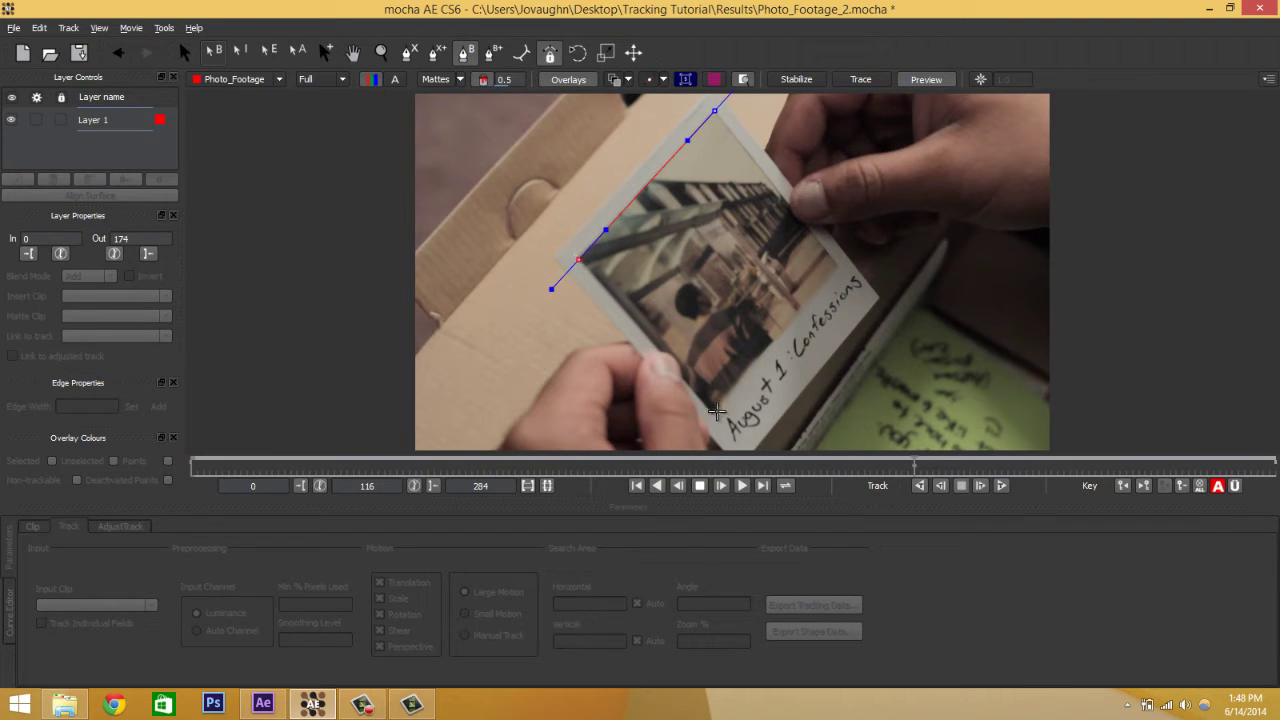
left_click(740, 446)
left_click(716, 410)
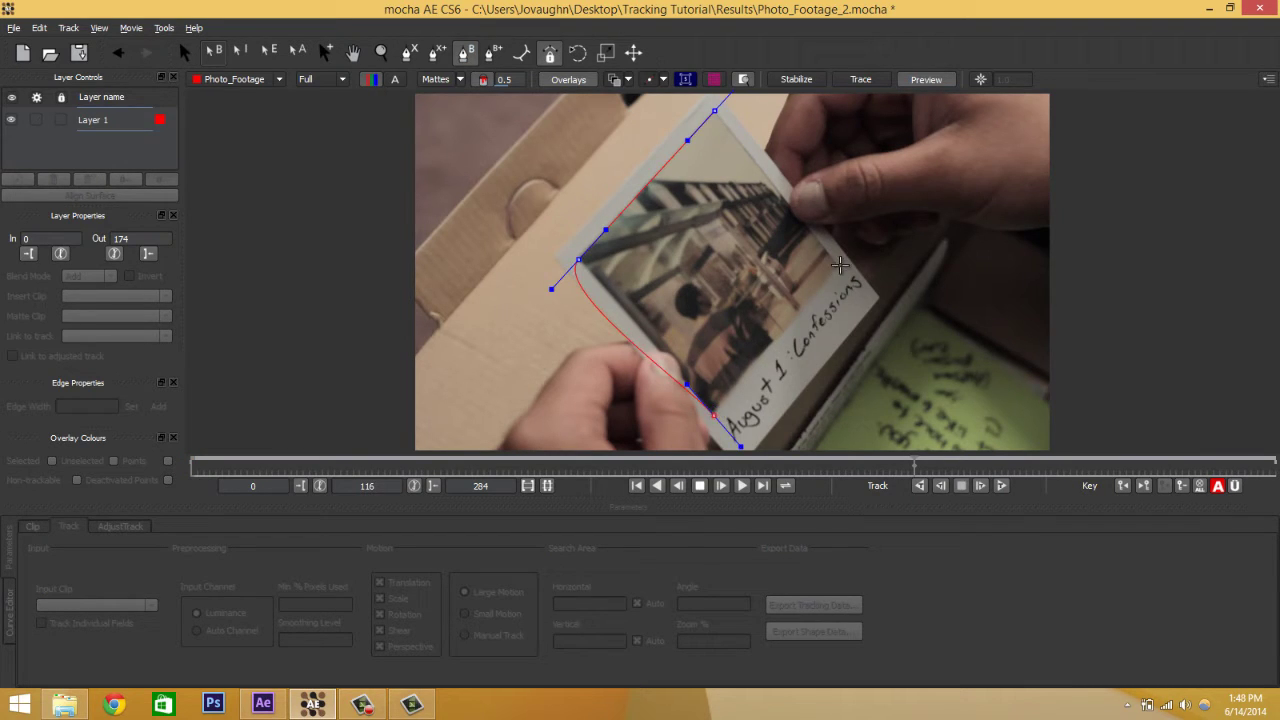
left_click(840, 267)
left_click(714, 111)
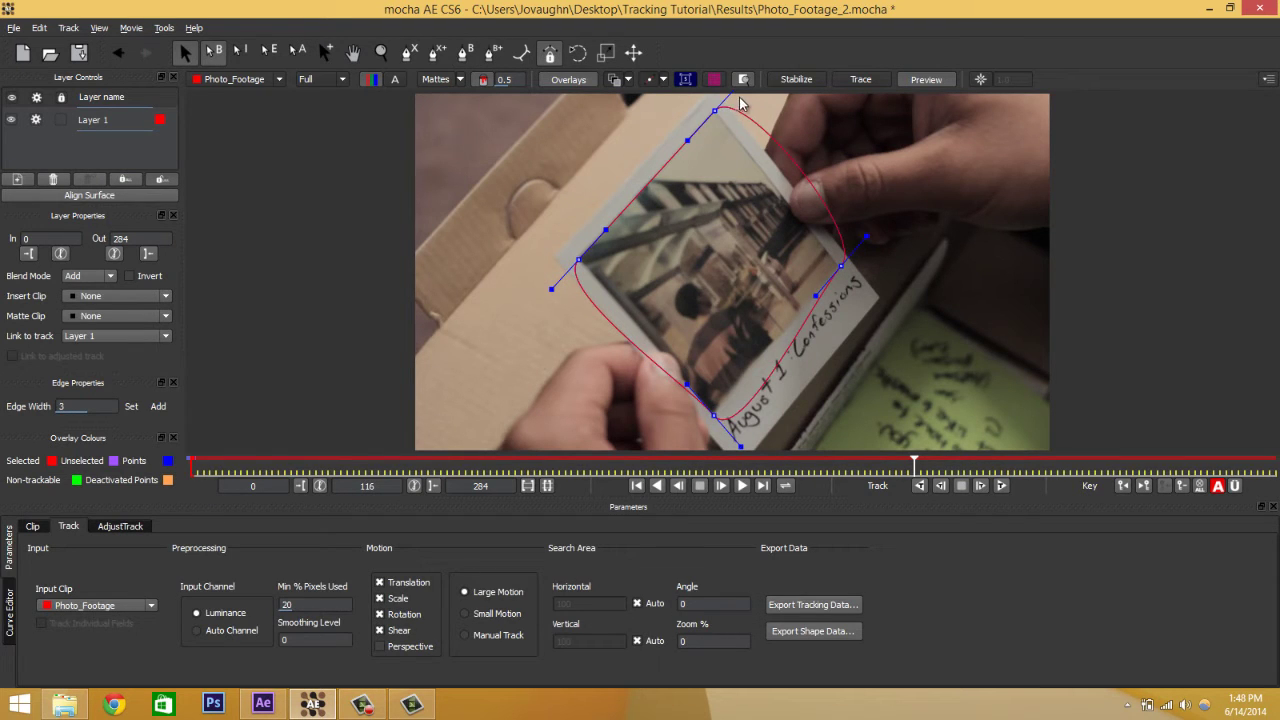
Step: Adjust the spline's tangent handles and corner points so its edges run straight along the borders of the picture
left_click_drag(855, 236, 868, 295)
mouse_move(714, 110)
left_mouse_down()
mouse_move(714, 130)
mouse_move(717, 107)
left_mouse_up()
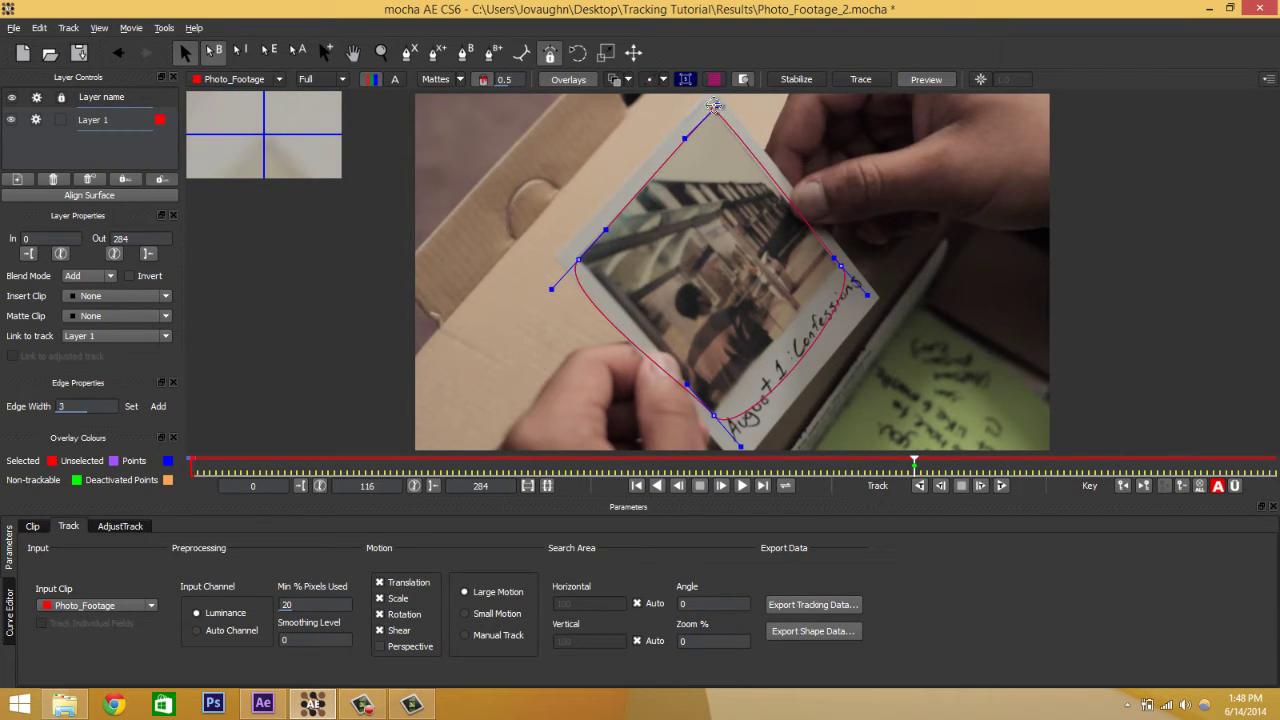
left_click_drag(867, 294, 840, 268)
left_click_drag(740, 446, 715, 416)
left_click_drag(551, 289, 573, 264)
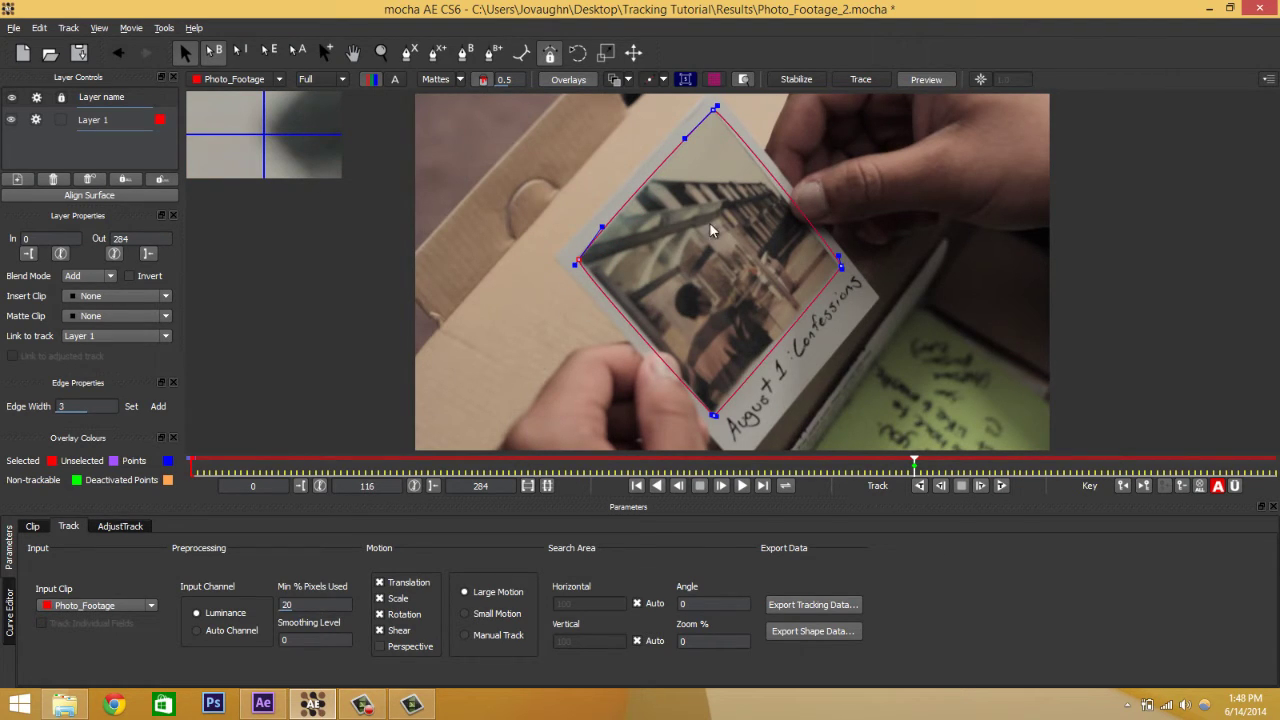
left_click_drag(579, 259, 575, 264)
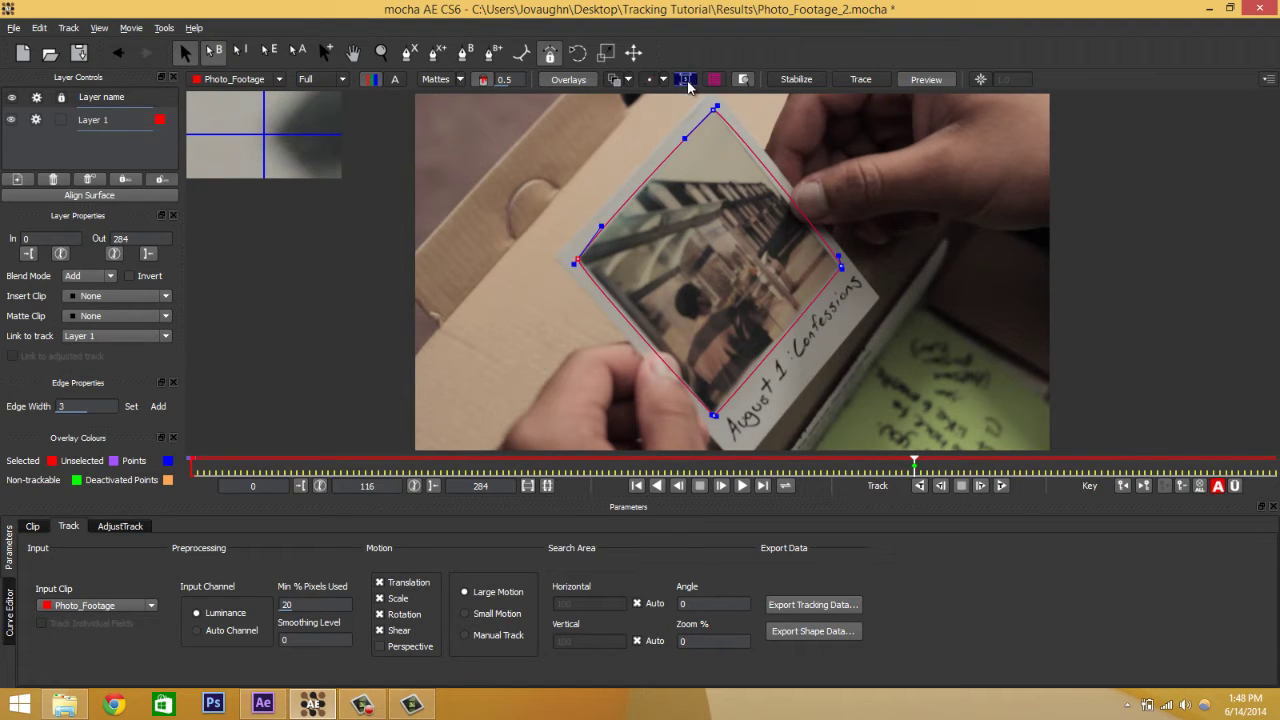
Step: Align the four planar surface corners with the outer corners of the held photo and show the planar grid
left_click(611, 148)
left_click_drag(611, 148, 553, 251)
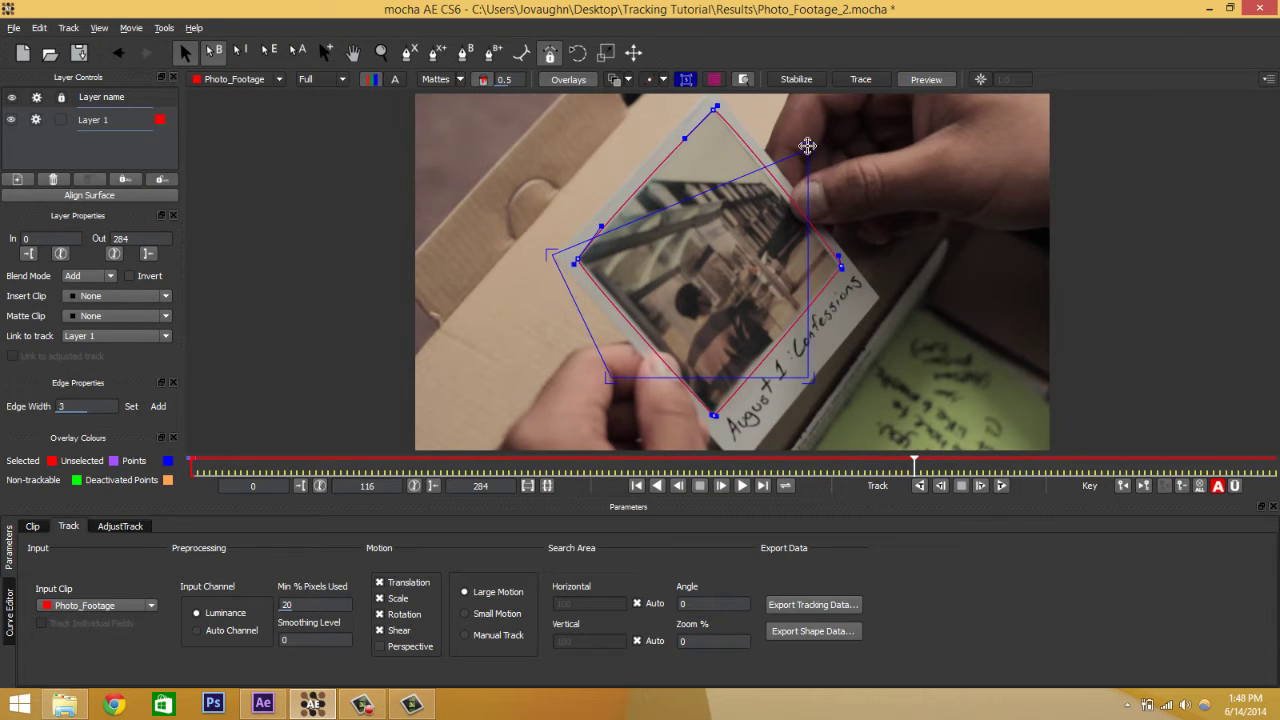
left_click_drag(809, 146, 712, 90)
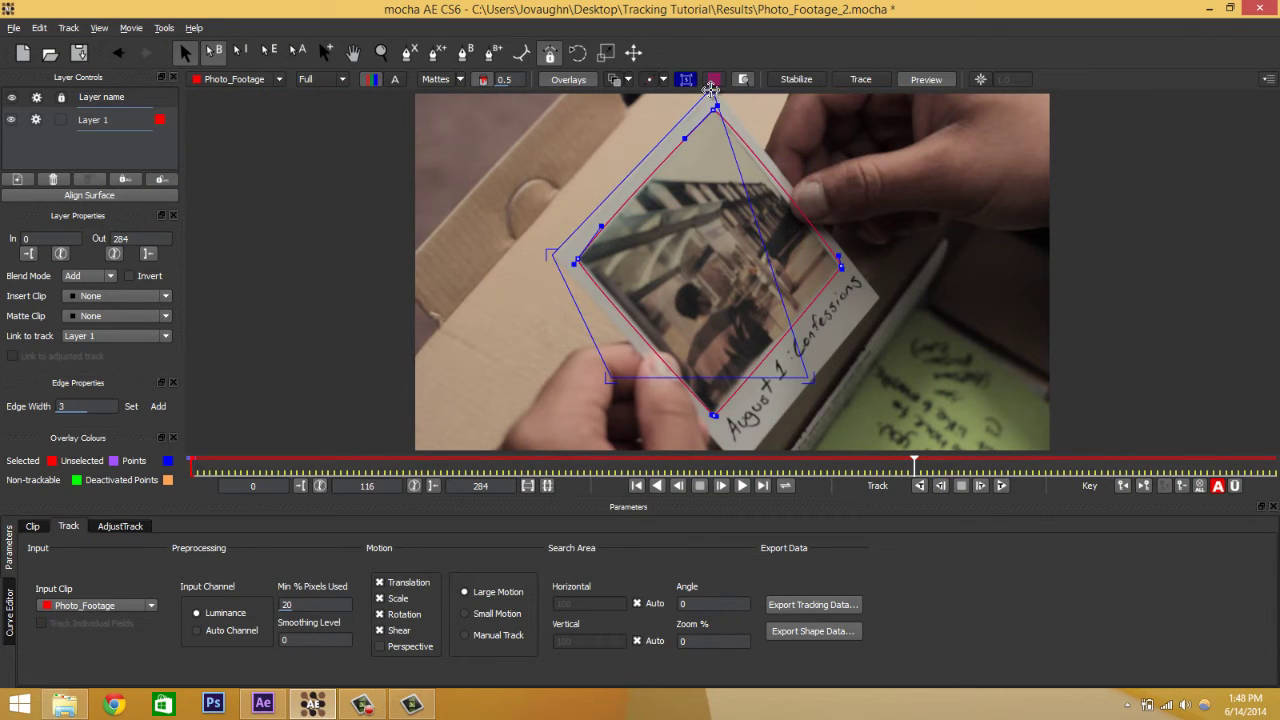
left_click_drag(809, 376, 880, 299)
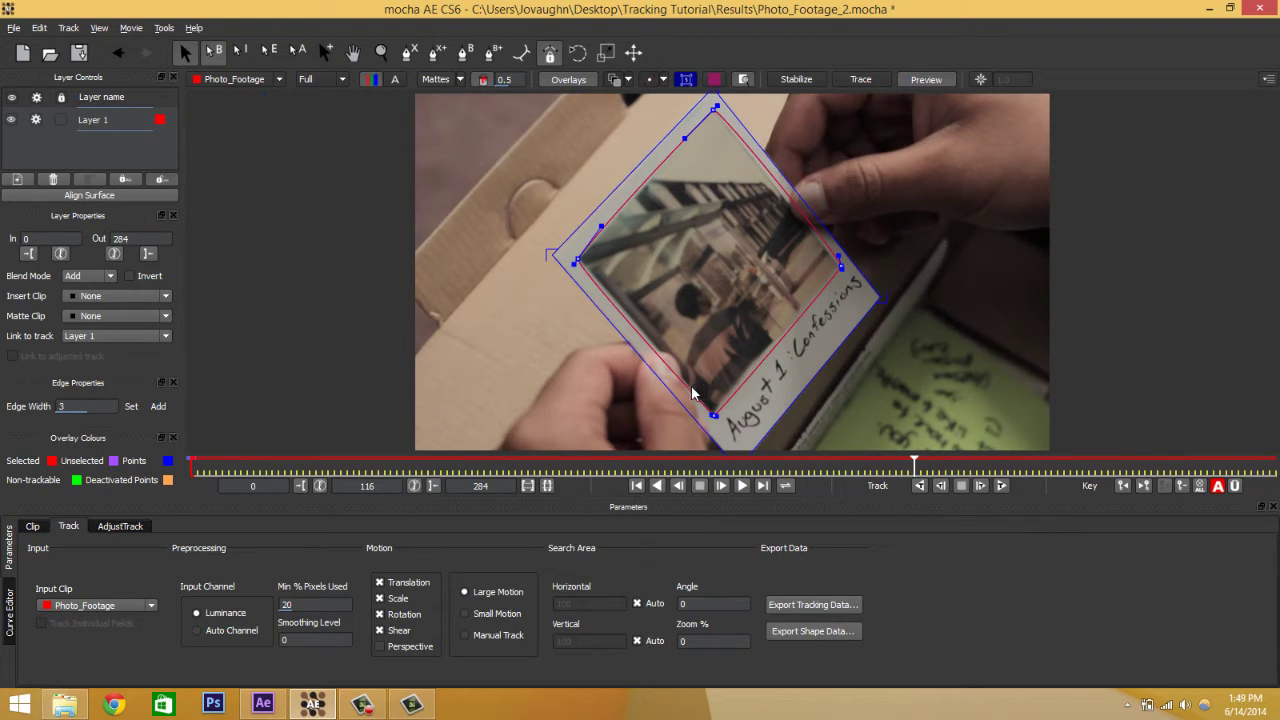
left_click(686, 79)
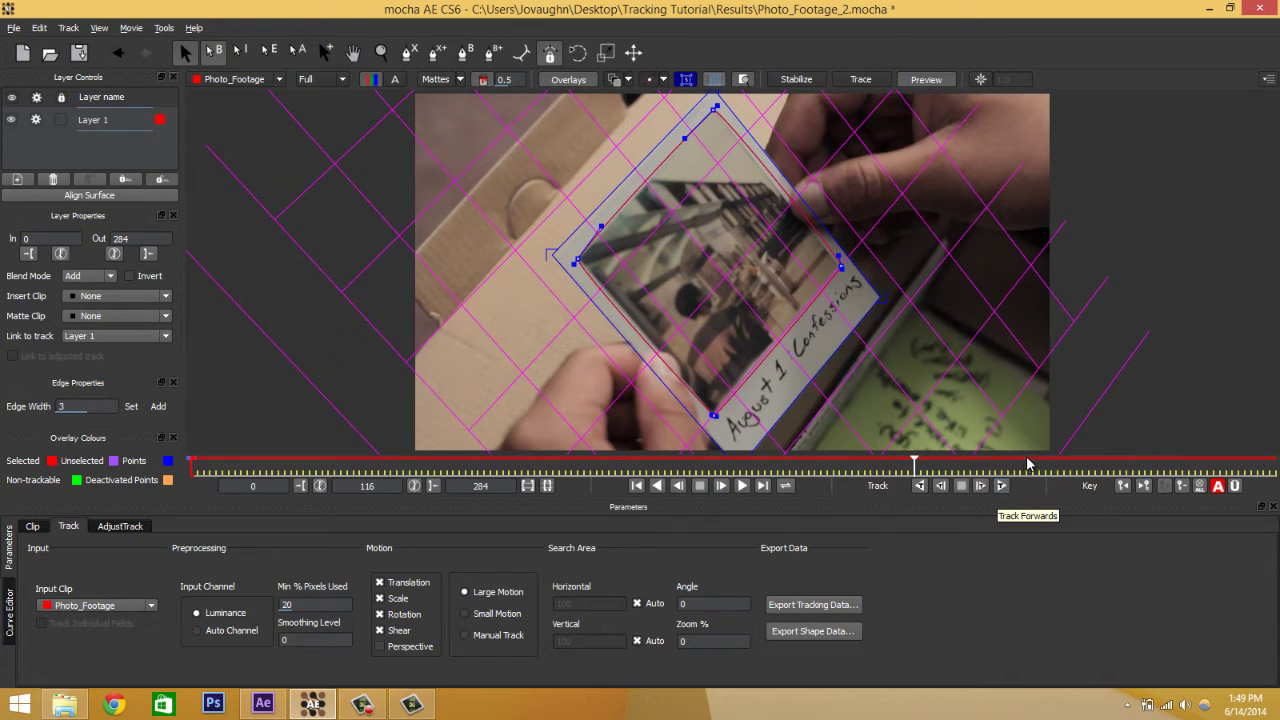
Step: Include perspective in the tracked motion, track the layer forwards from frame 116, and return to the clip's first frame
left_click(392, 646)
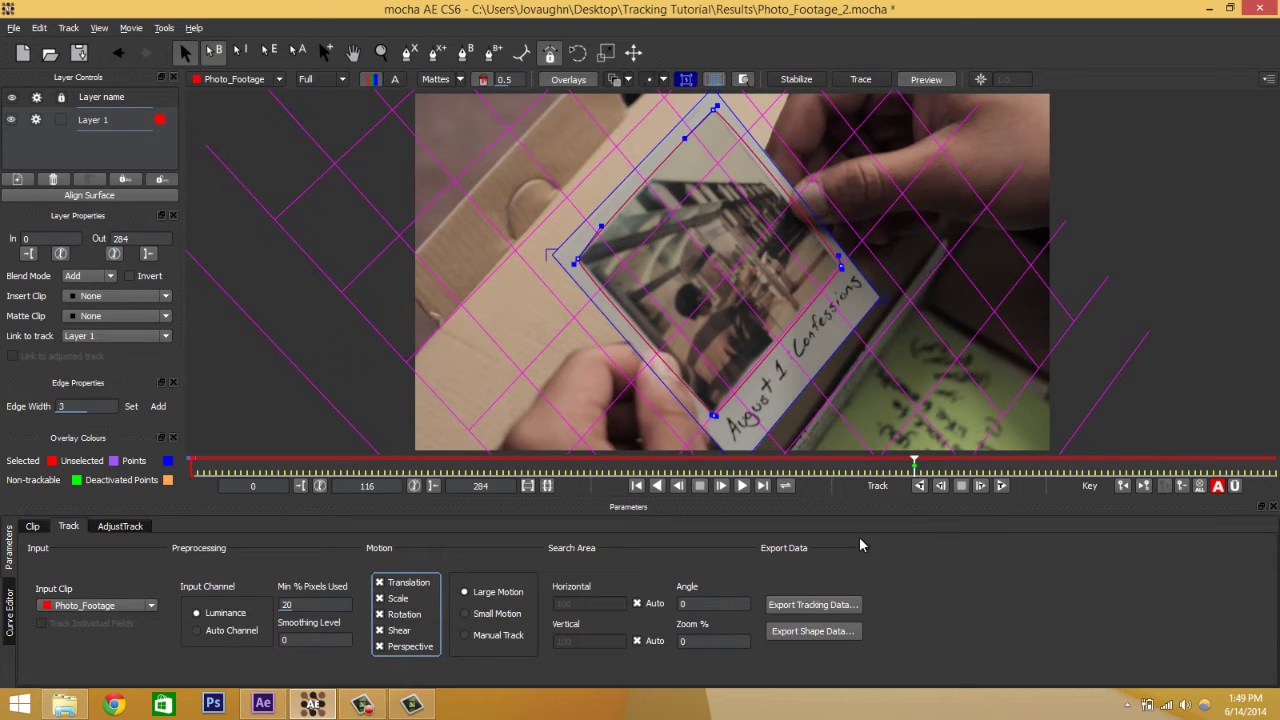
left_click(295, 601)
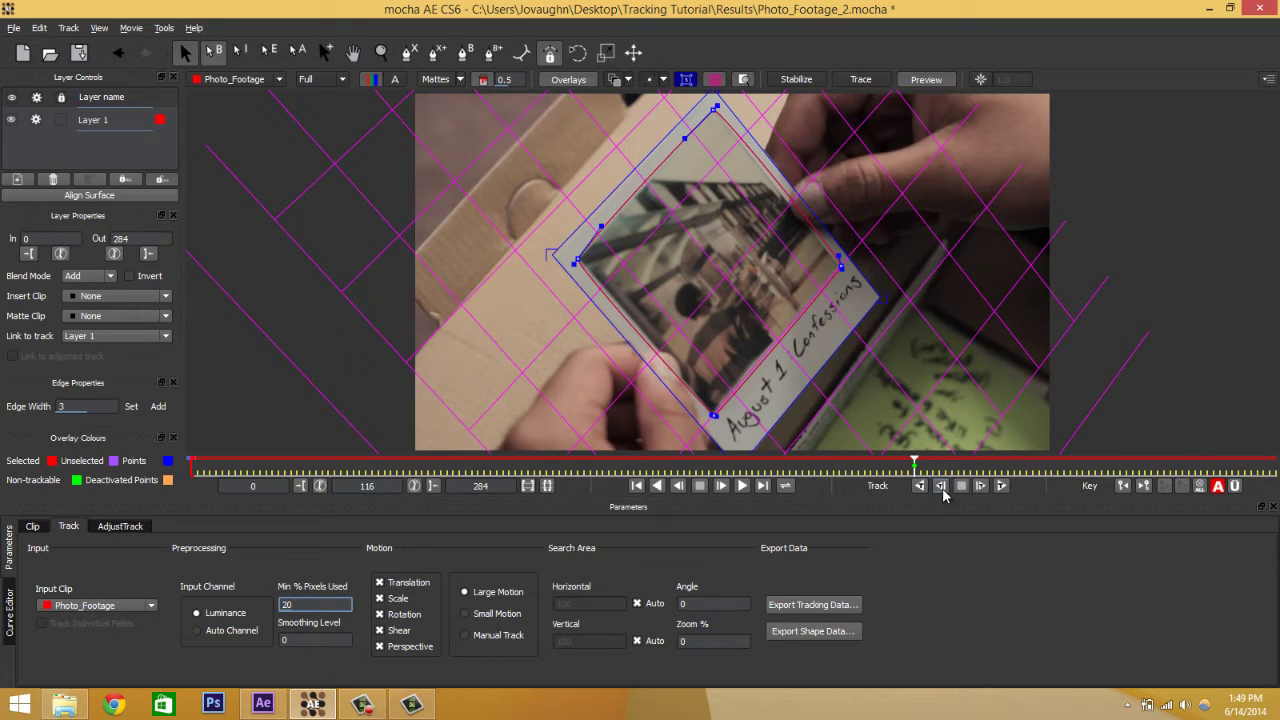
double_click(285, 604)
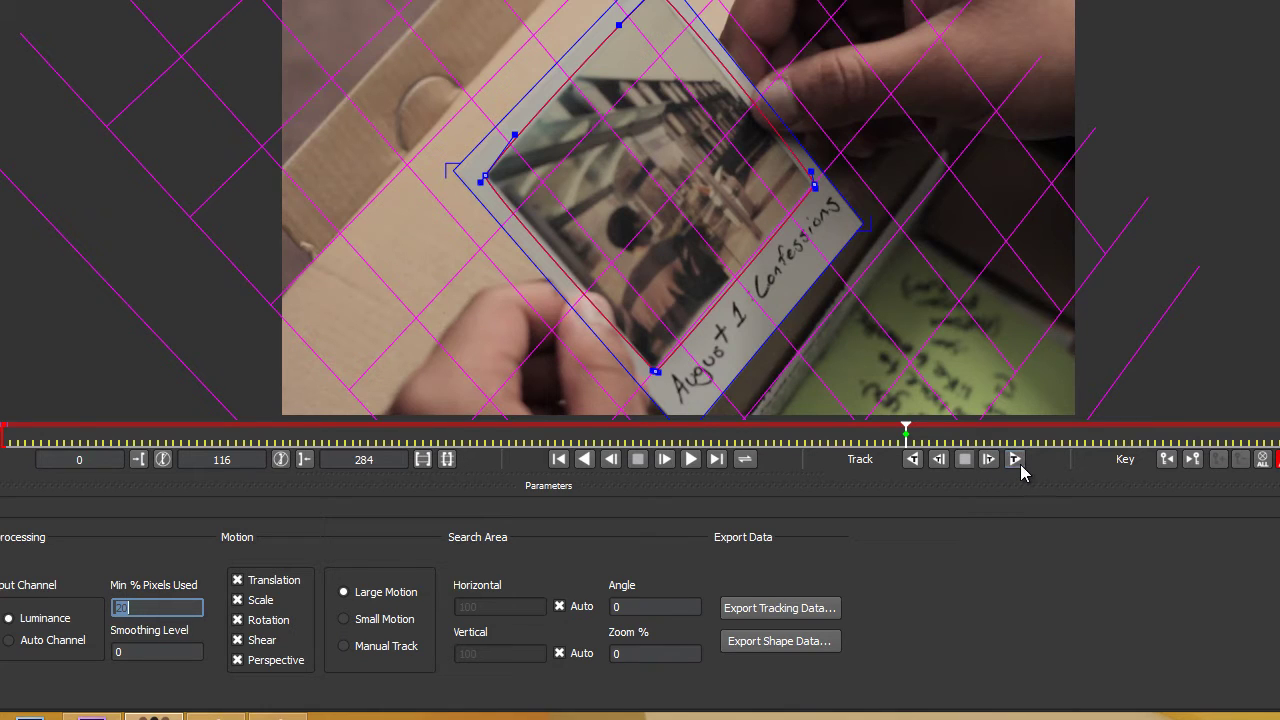
left_click(1017, 462)
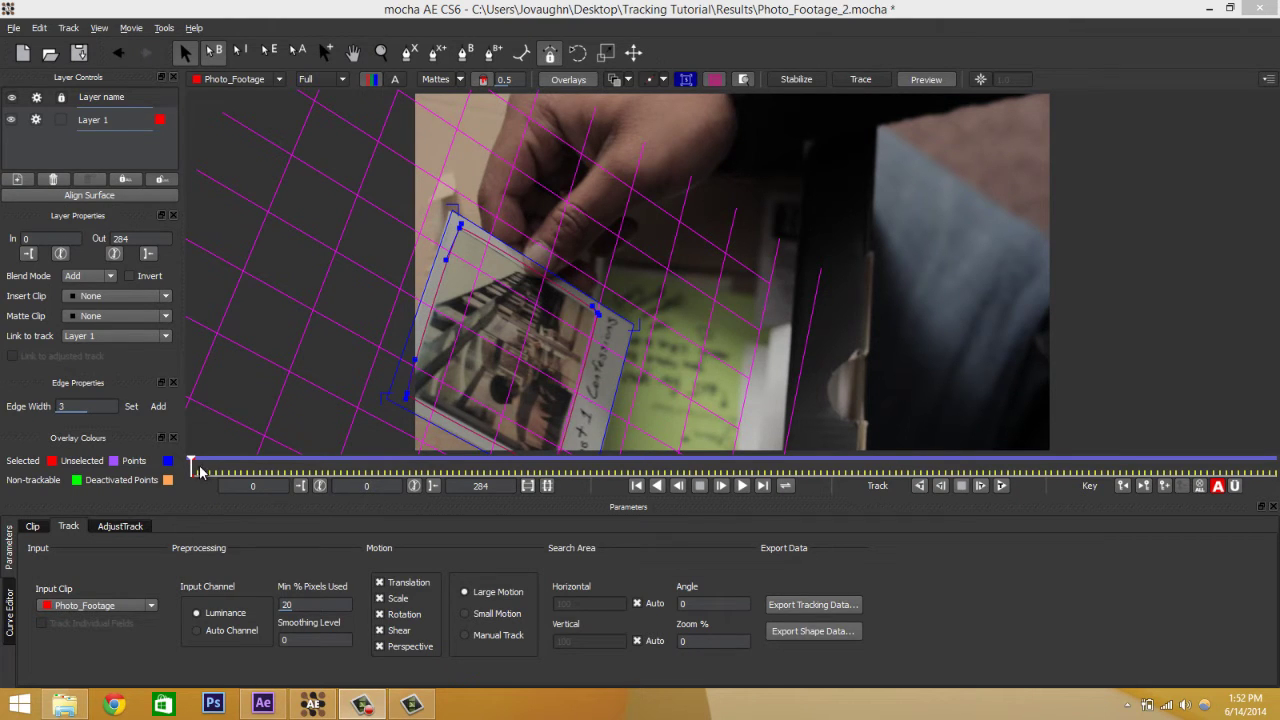
mouse_move(199, 472)
left_mouse_down()
mouse_move(1166, 430)
mouse_move(577, 438)
mouse_move(191, 462)
left_mouse_up()
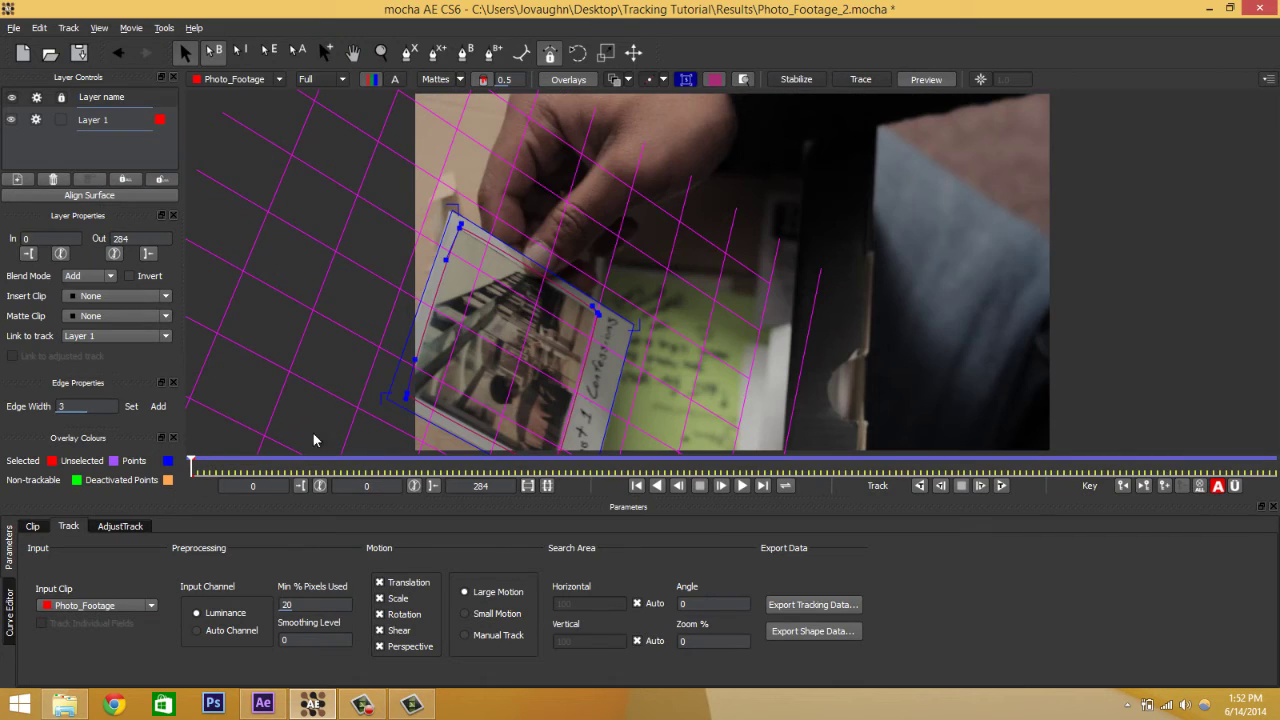
Step: Switch to After Effects and make the Comp 1 layer visible in the Photo_Footage composition
left_click(264, 704)
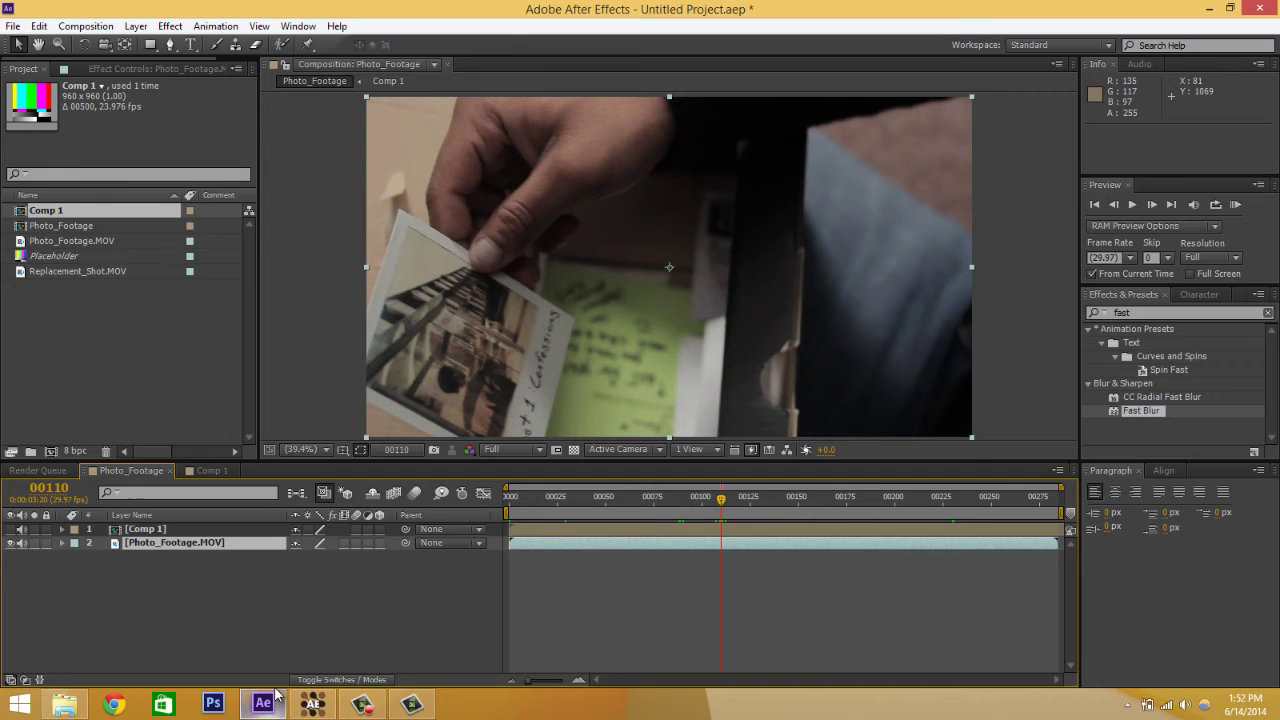
left_click(656, 531)
left_click(10, 530)
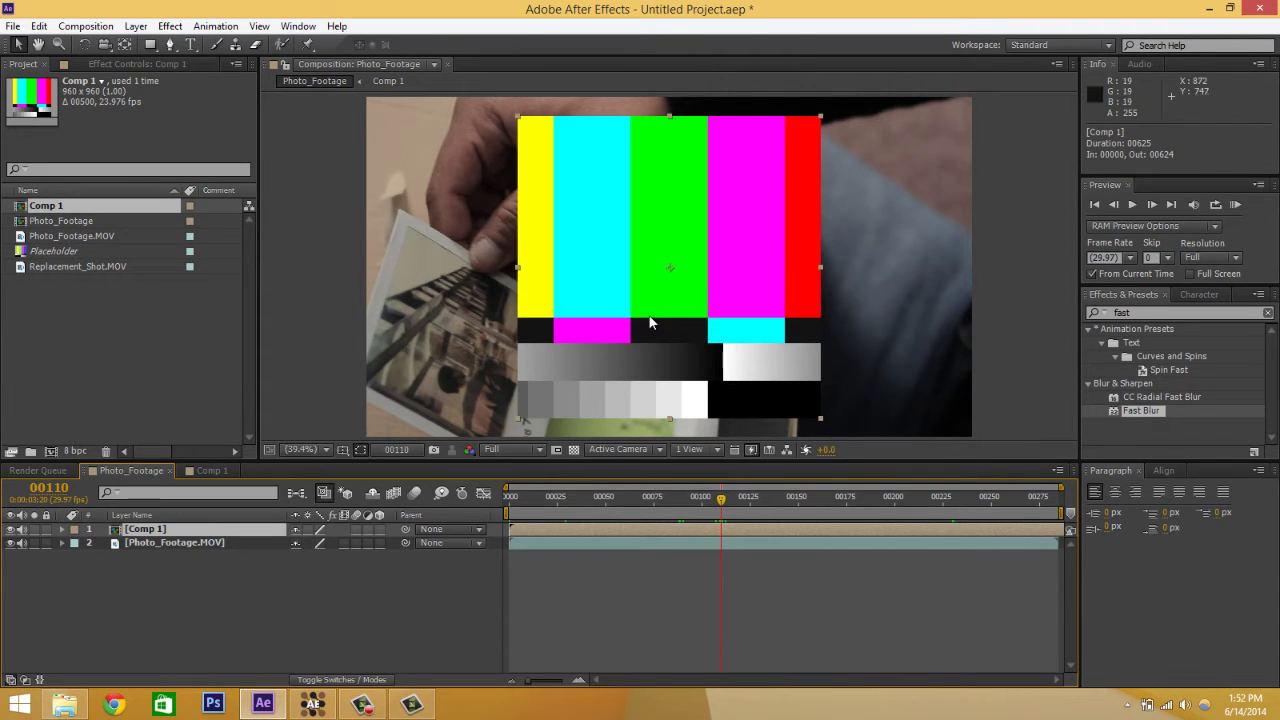
Step: Find the Corner Pin effect by searching for "corner" and apply it to the Comp 1 layer
left_click(1266, 313)
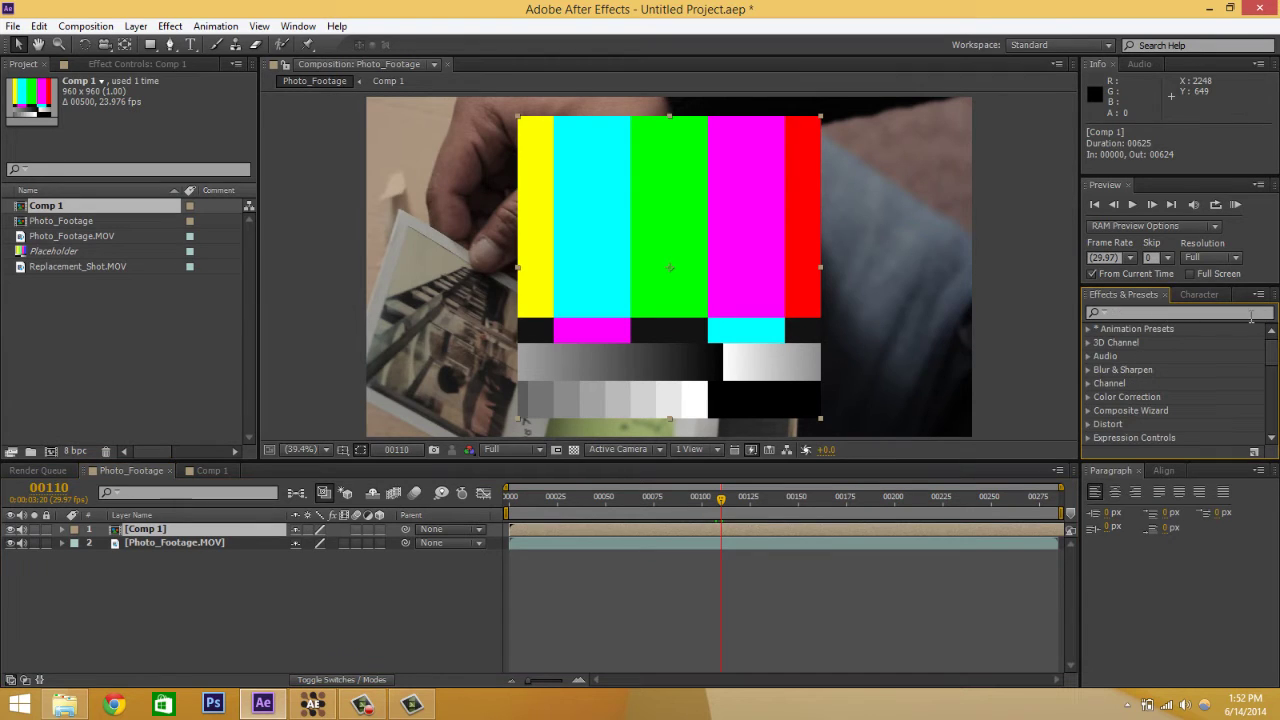
type("cor")
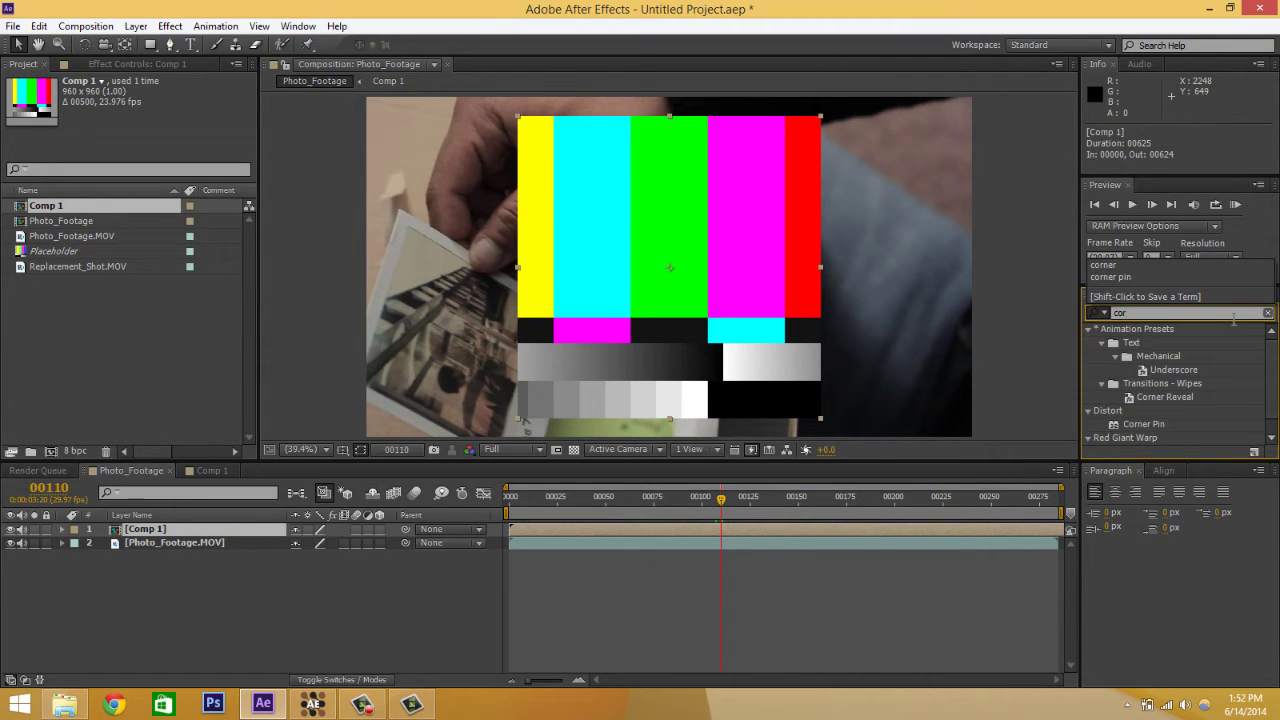
type("ner")
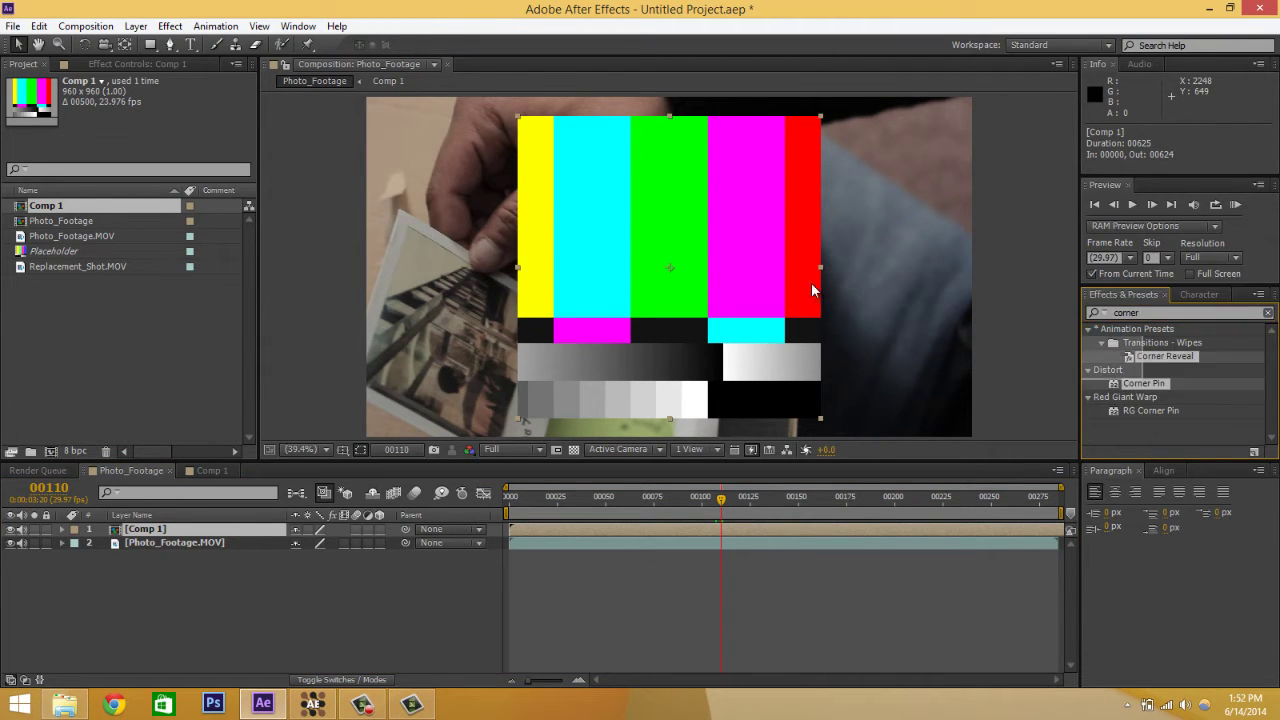
left_click_drag(1143, 383, 641, 267)
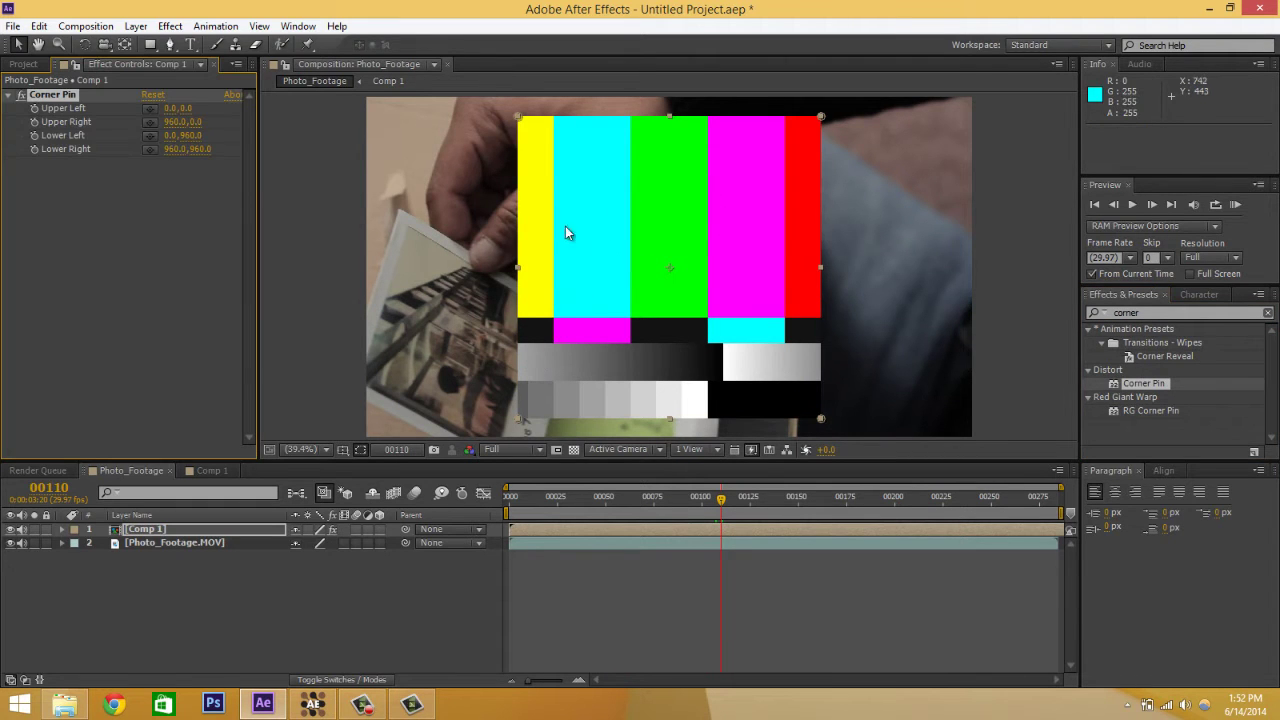
Step: Move Comp 1's upper left and upper right pins roughly onto the photo's picture corners and lower the layer's opacity to 43%
left_click_drag(521, 118, 344, 374)
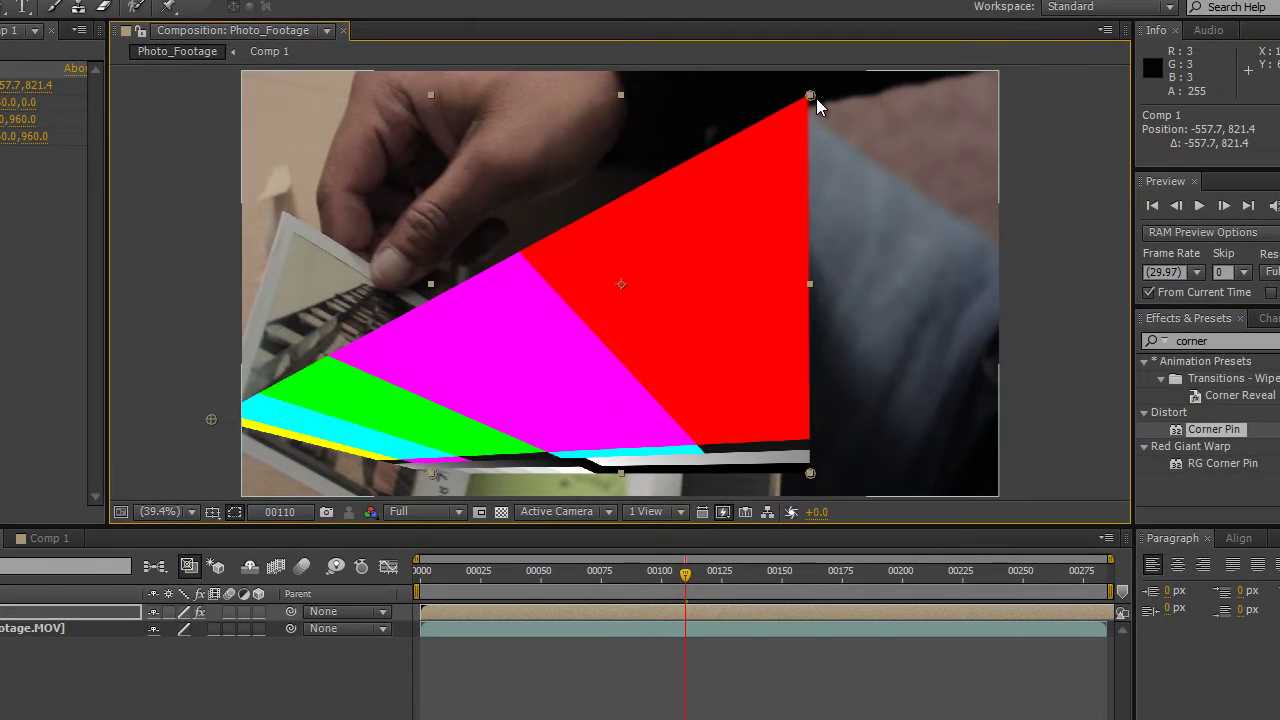
left_click_drag(811, 97, 295, 244)
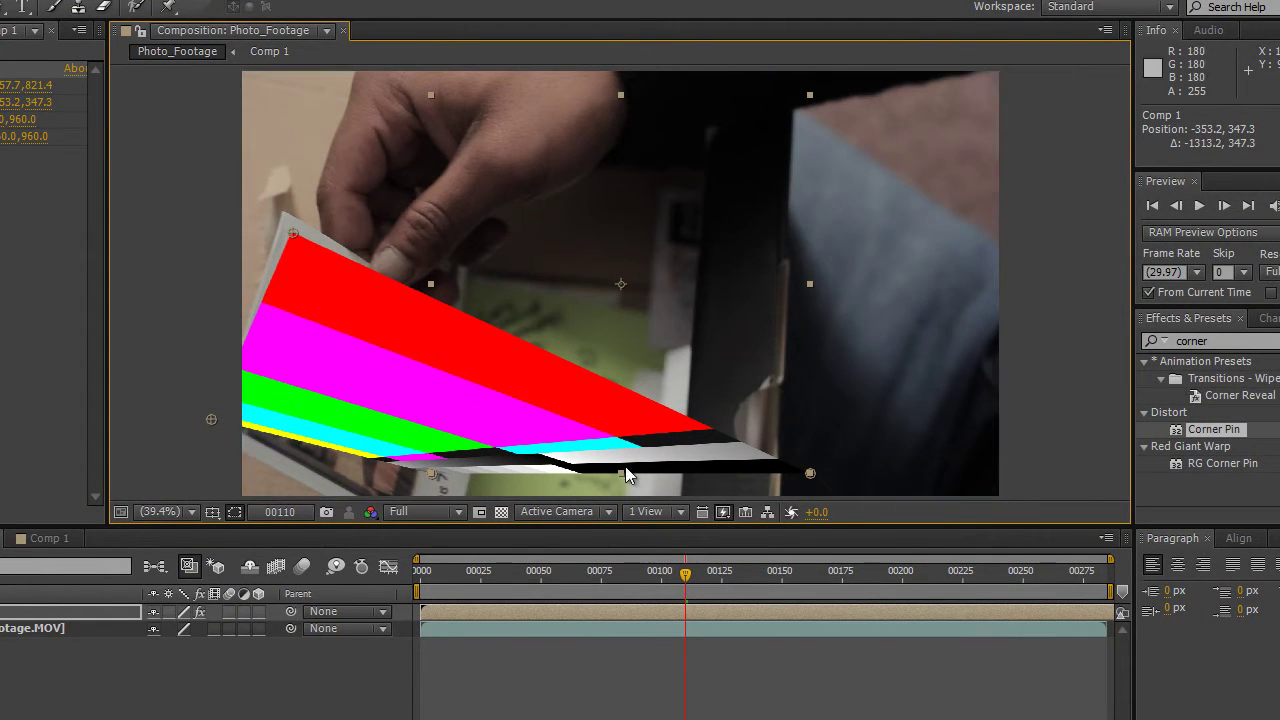
key("alt+shift+t")
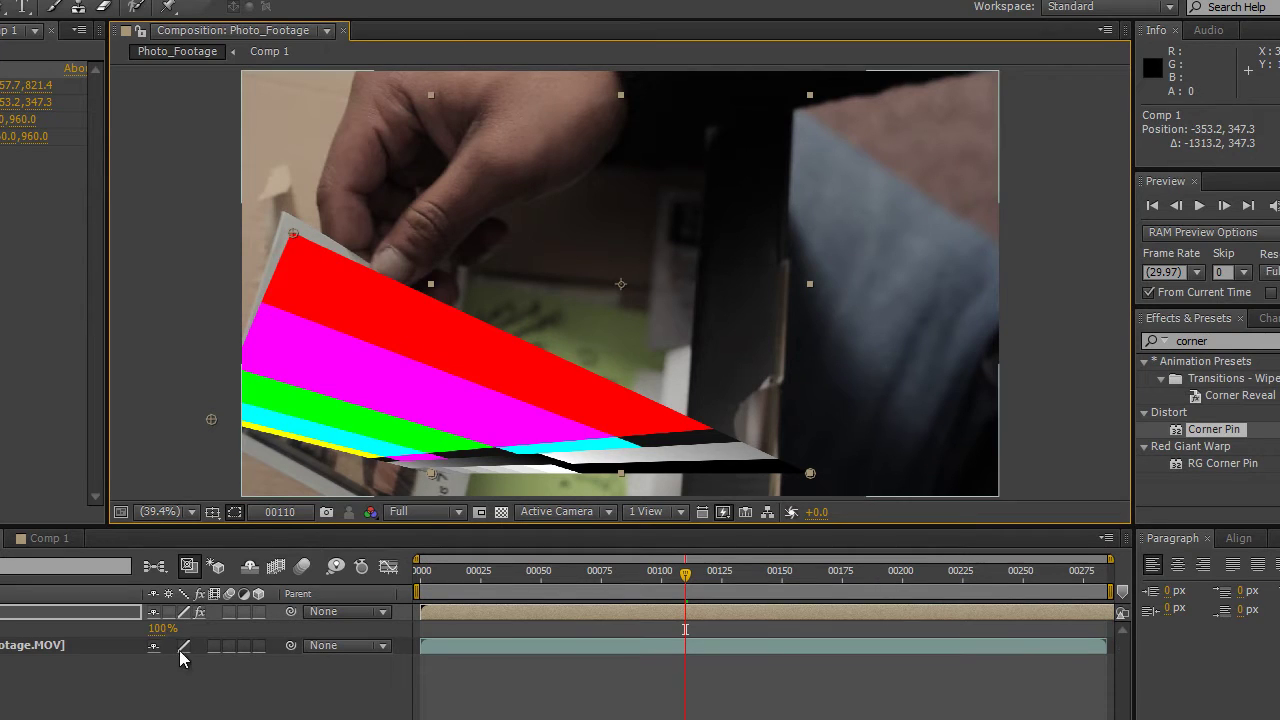
left_click_drag(160, 628, 72, 628)
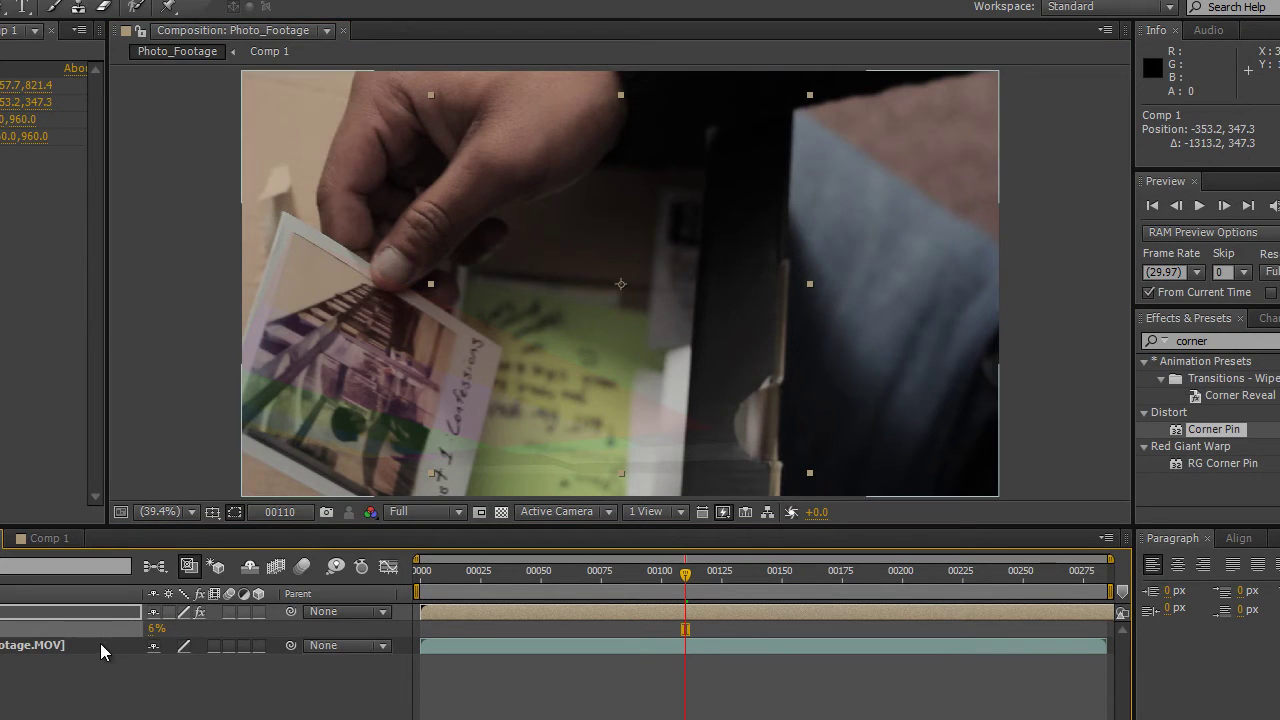
left_click_drag(157, 627, 194, 628)
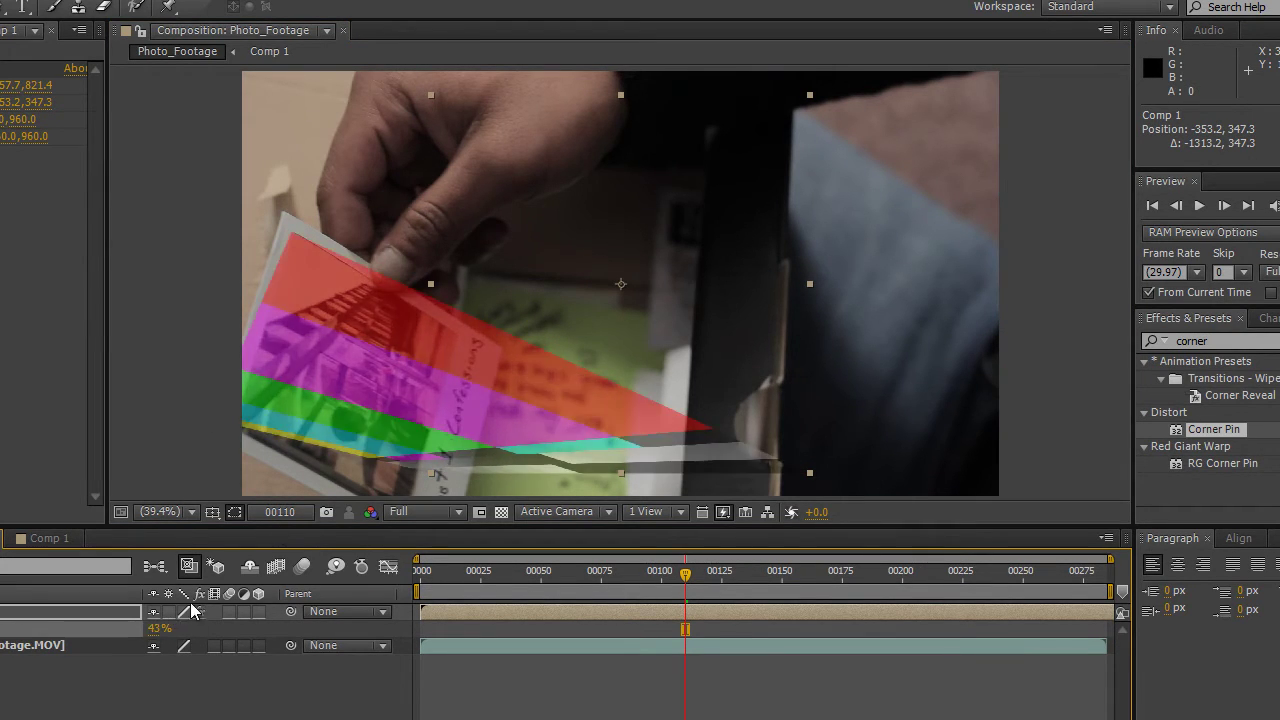
Step: Move Comp 1's lower right Corner Pin point onto the right corner of the picture area beside the handwriting
scroll(549, 397, "up", 3)
scroll(650, 125, "down", 3)
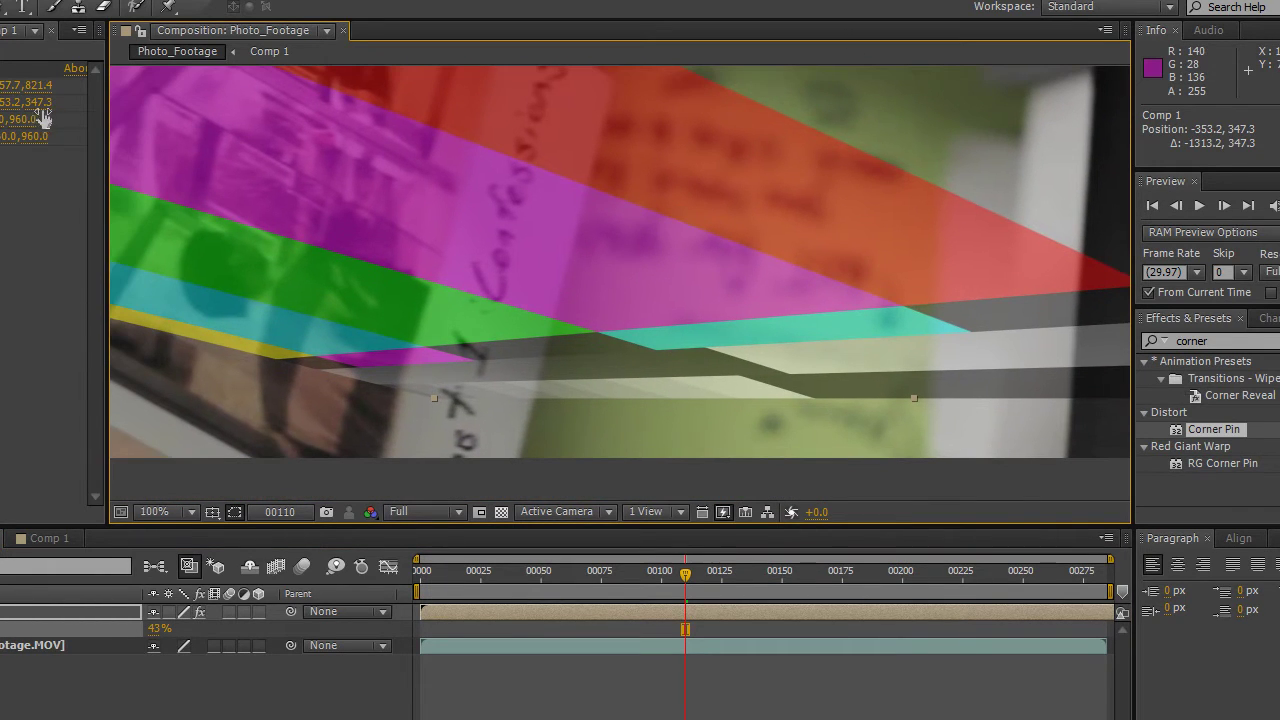
left_click(47, 138)
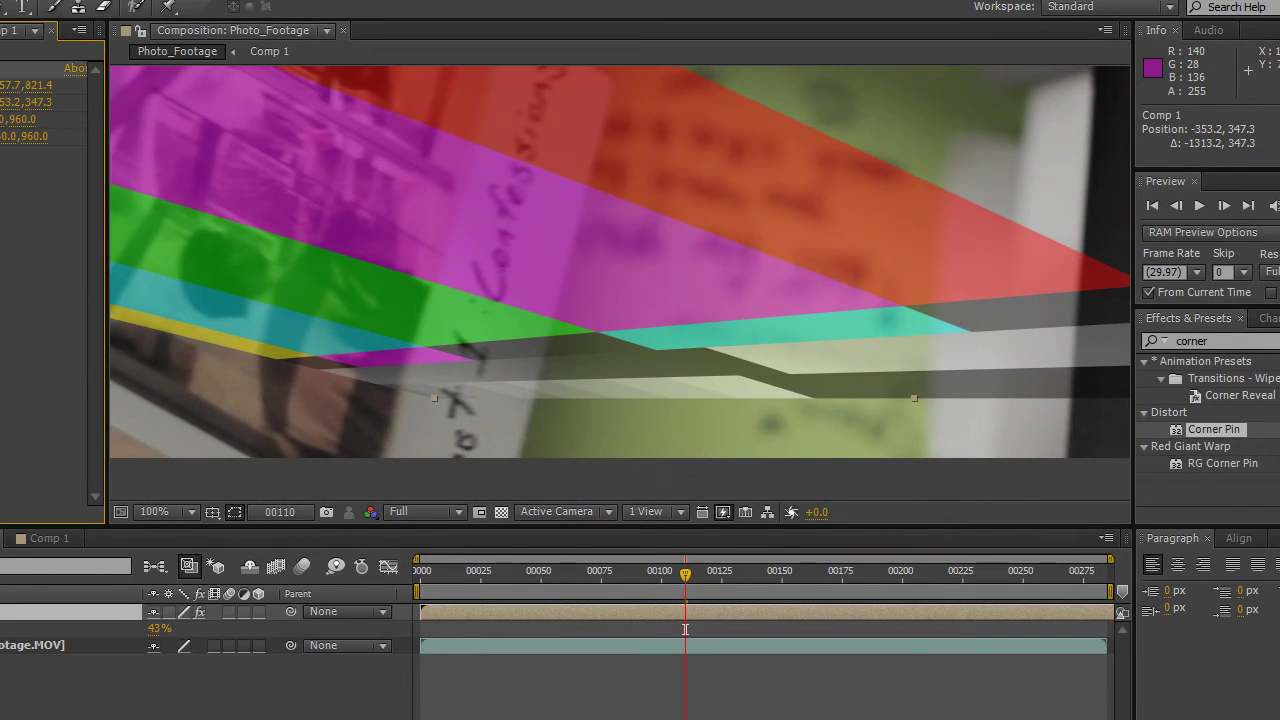
left_click_drag(910, 332, 845, 388)
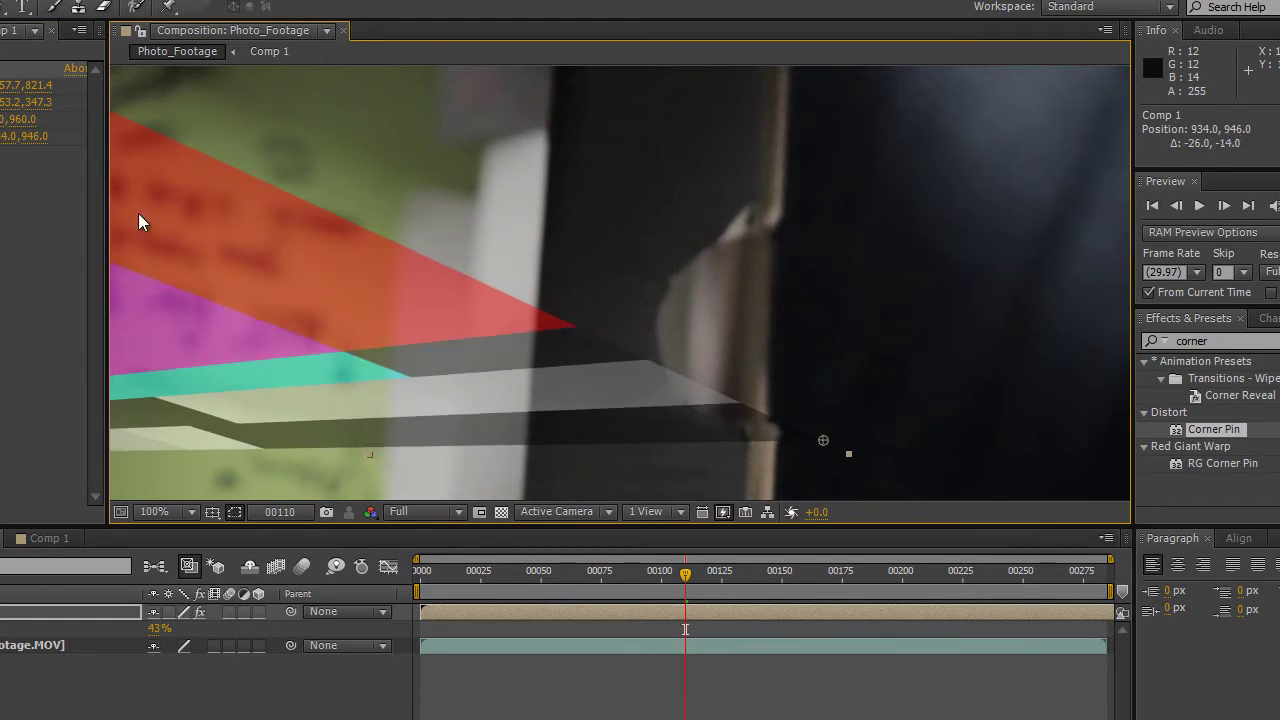
left_click_drag(106, 171, 791, 186)
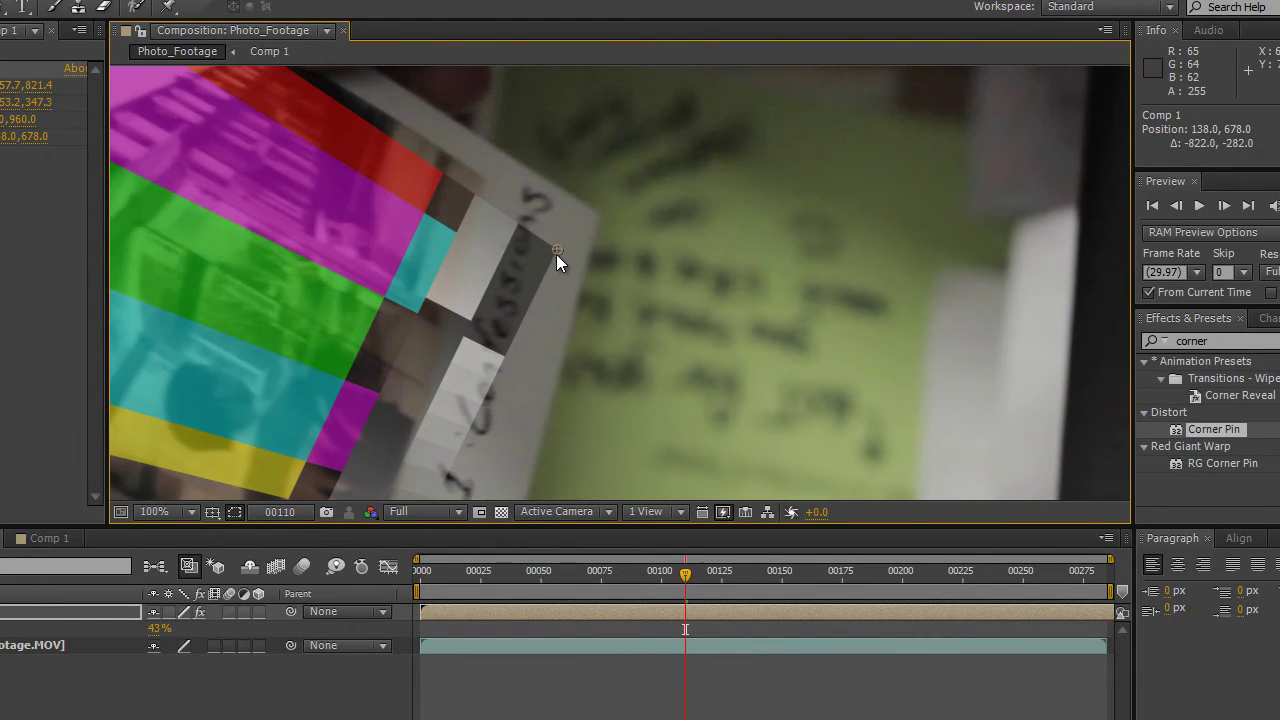
left_click_drag(557, 252, 745, 400)
Step: Refine the upper right pin to about -352, 343 and upper left to about -509, 851, and place the lower left at -67, 1082
left_click_drag(331, 152, 275, 284)
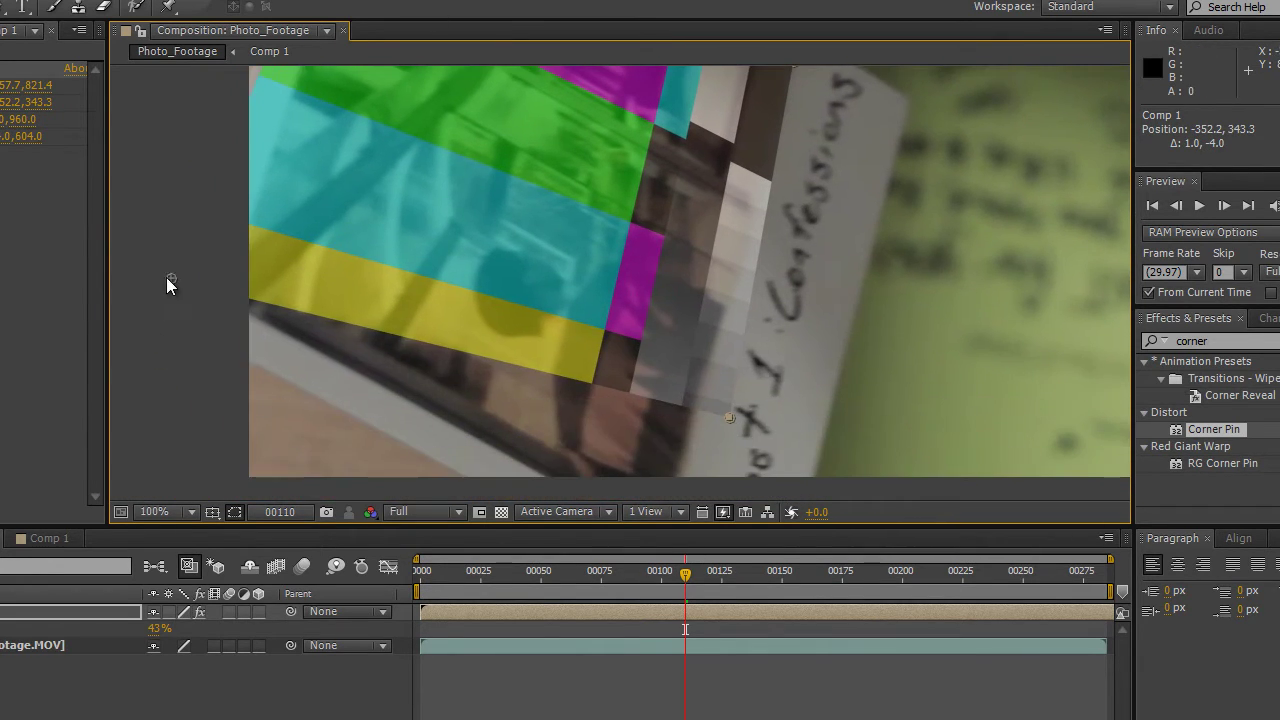
left_click_drag(166, 278, 215, 307)
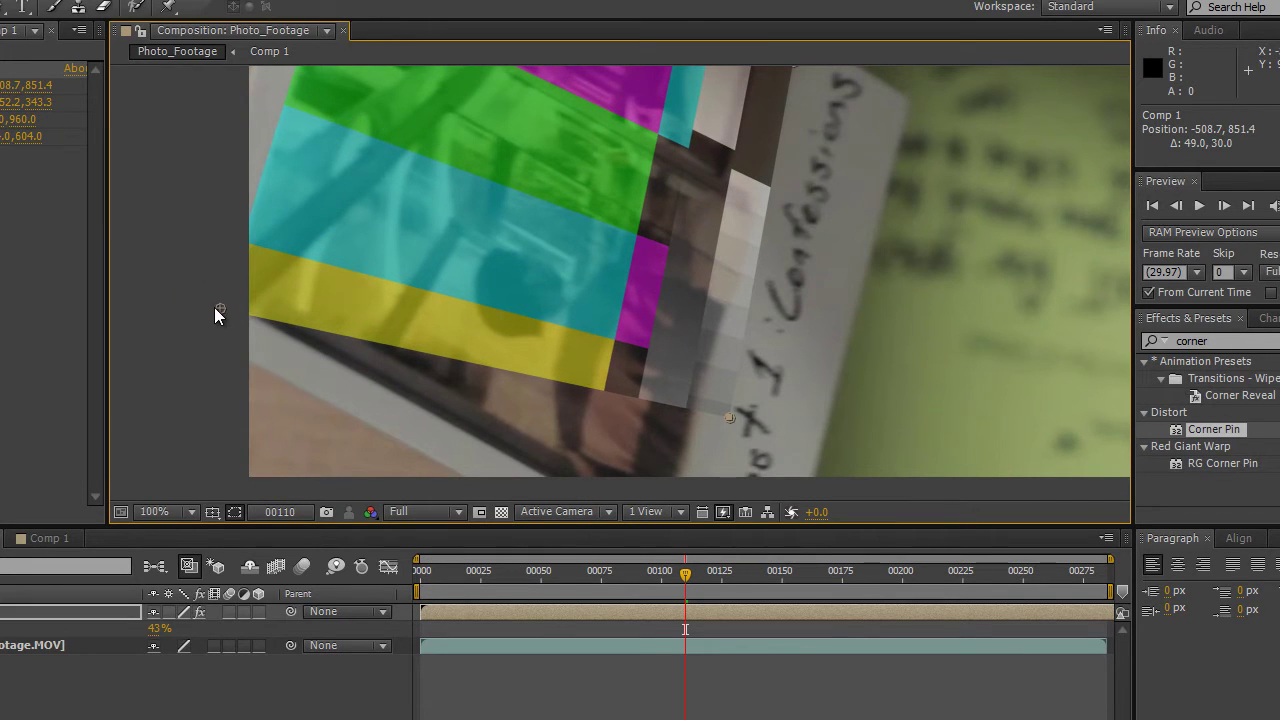
left_click_drag(644, 397, 486, 263)
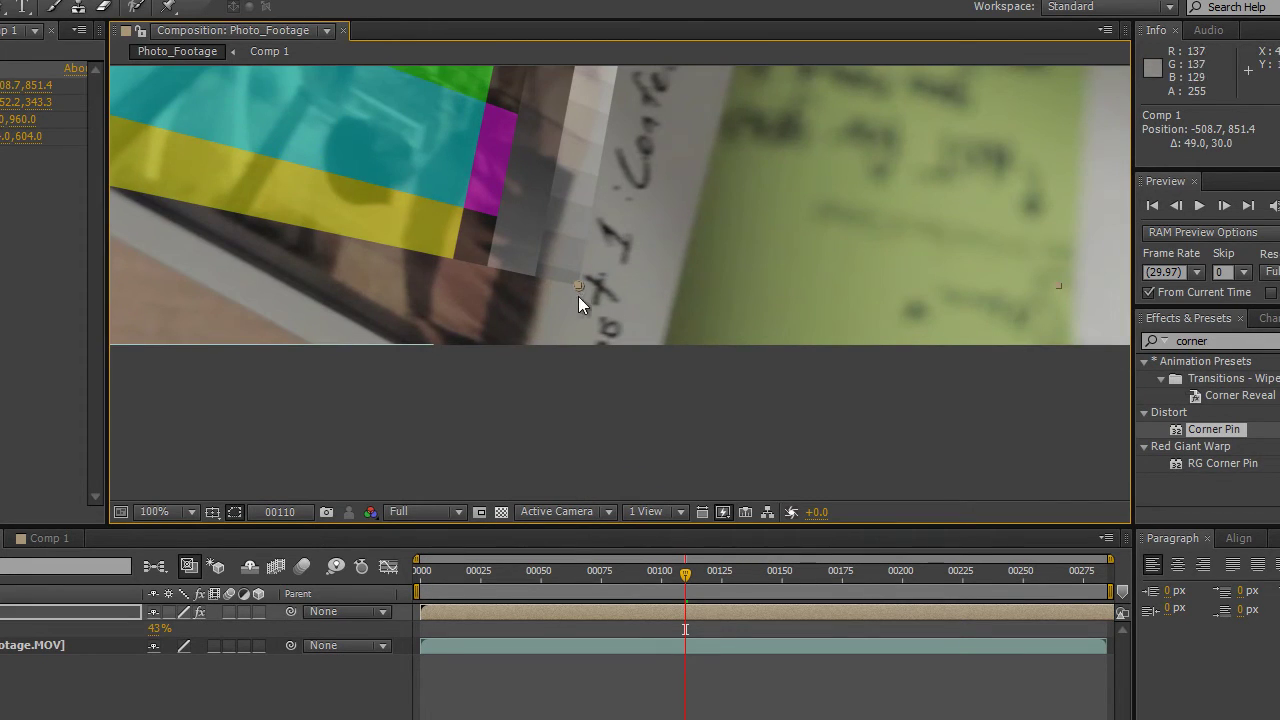
left_click_drag(578, 286, 511, 411)
Step: Fine-tune the upper left pin to about -505, 843 and the lower right pin to 65, 603 along the picture's edges
scroll(506, 409, "up", 3)
scroll(506, 409, "left", 4)
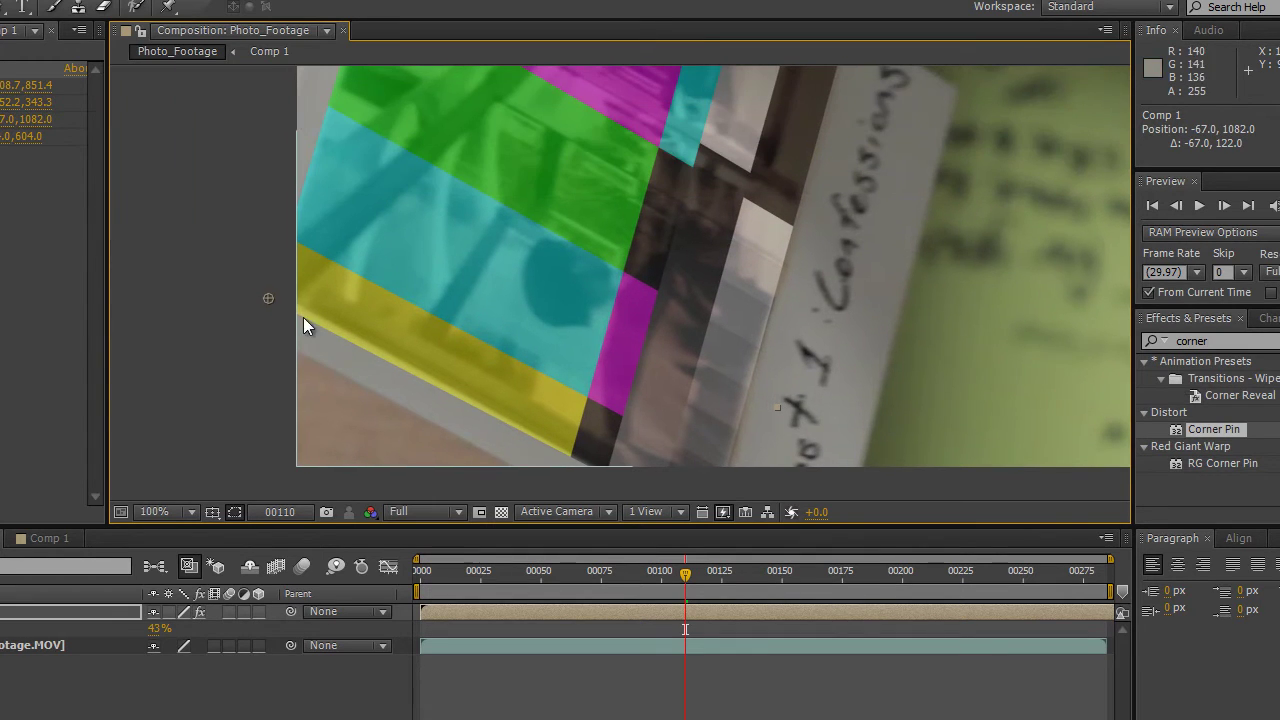
left_click_drag(261, 294, 266, 286)
scroll(450, 320, "up", 3)
scroll(450, 320, "right", 4)
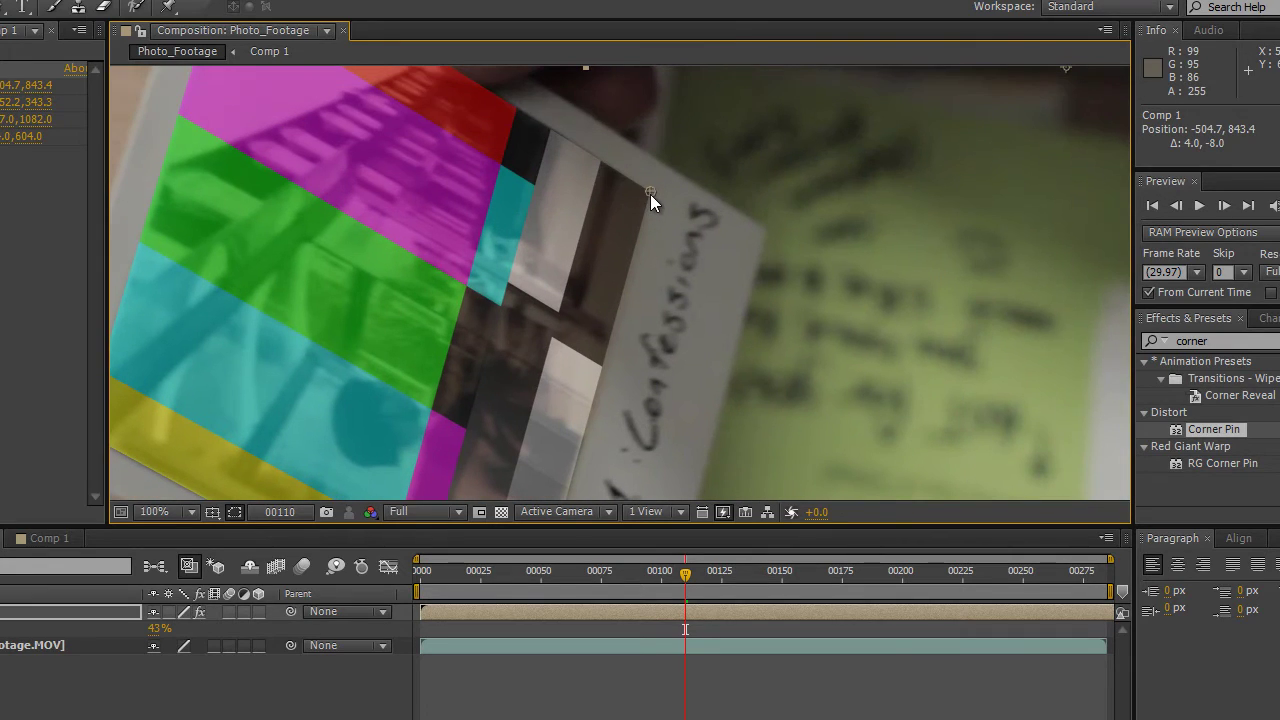
left_click_drag(651, 193, 651, 192)
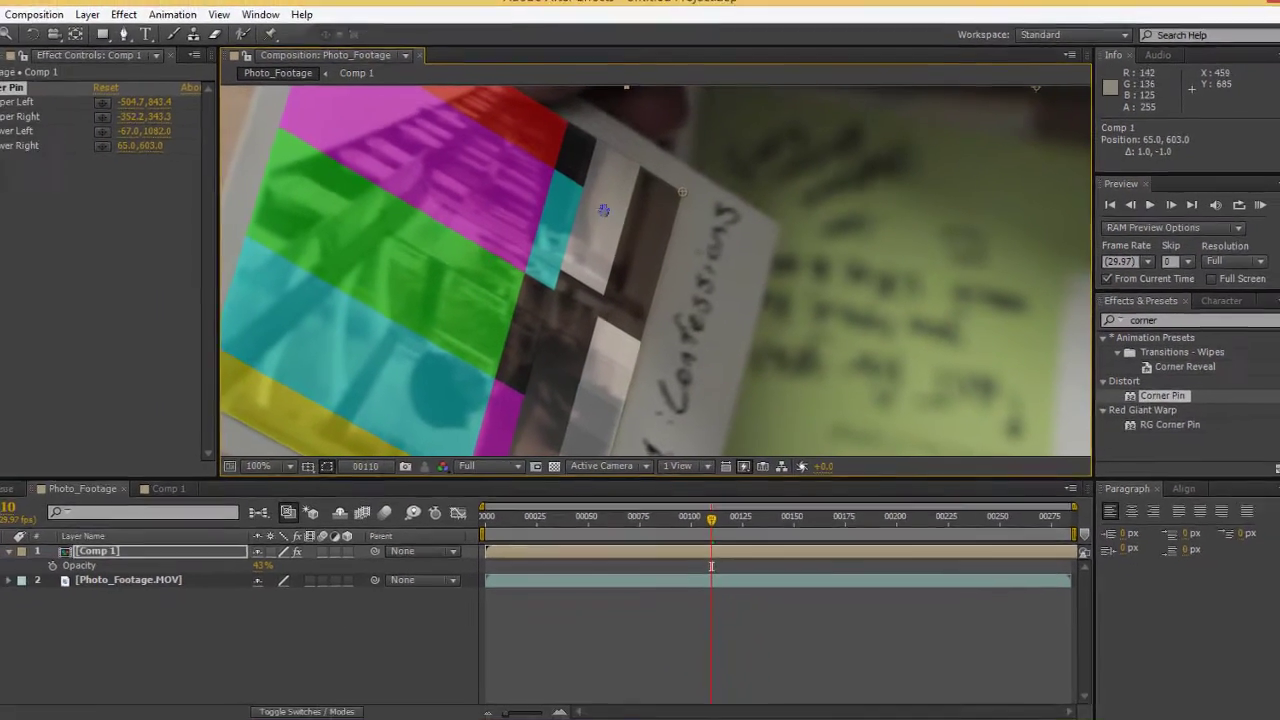
scroll(570, 228, "down", 2)
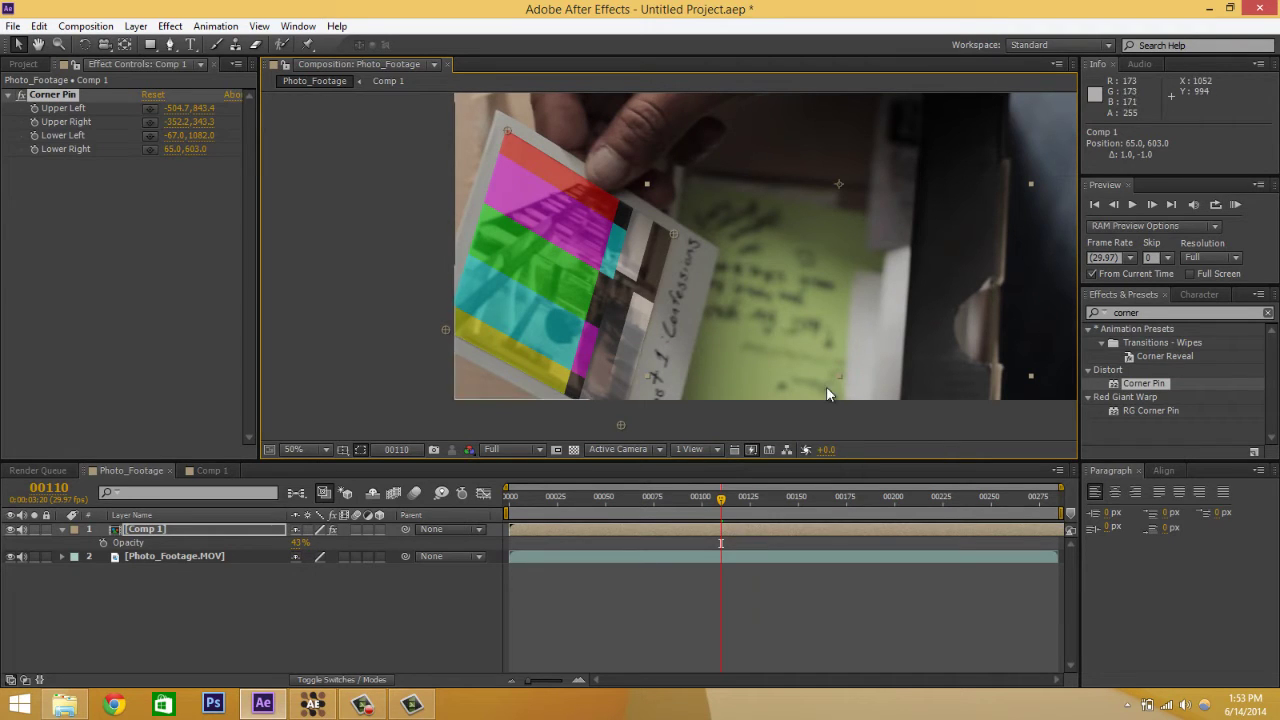
Step: Set Comp 1's opacity to 100% and pre-compose it as "PLaceholder Track", moving all attributes into the new composition
left_click(690, 528)
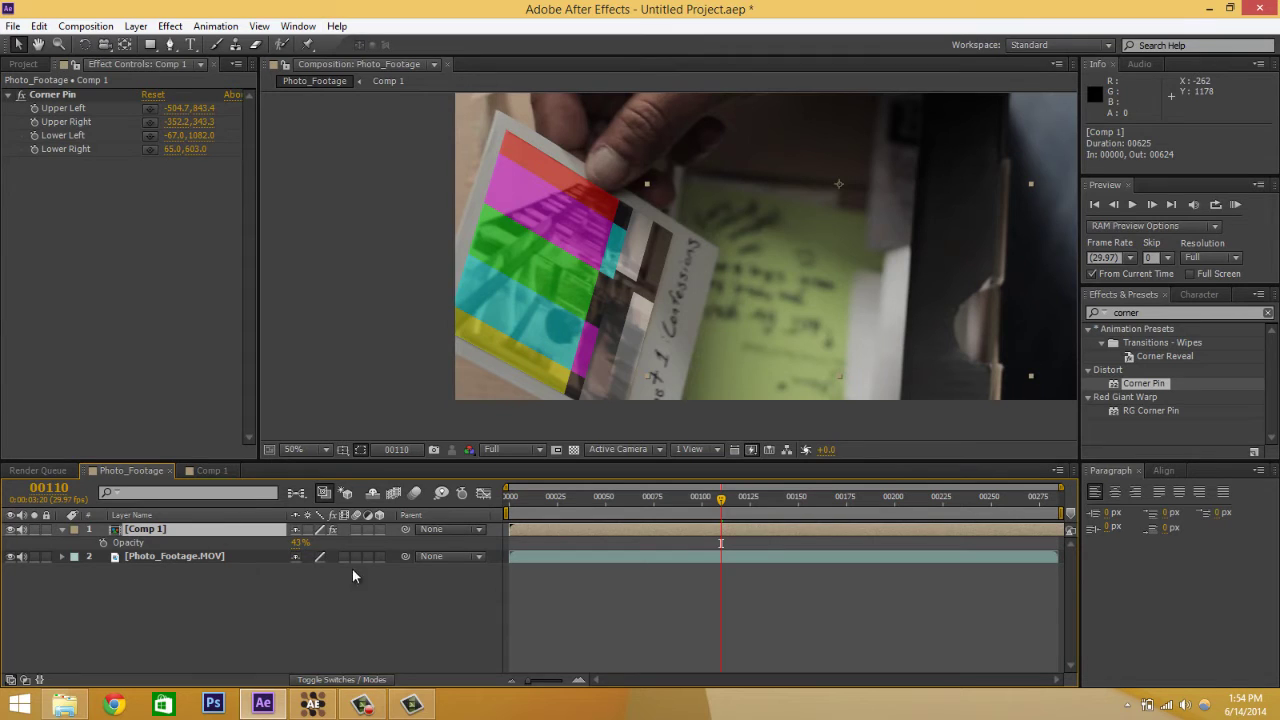
left_click_drag(300, 542, 365, 542)
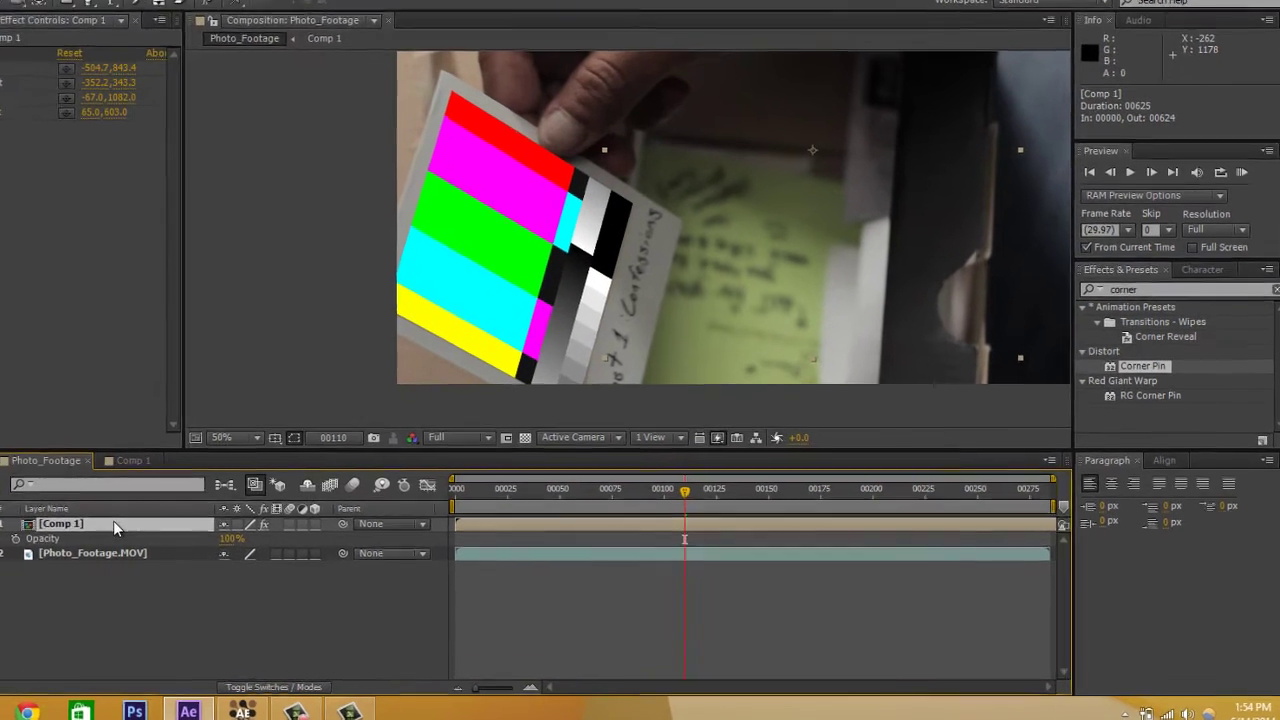
key("ctrl+shift+c")
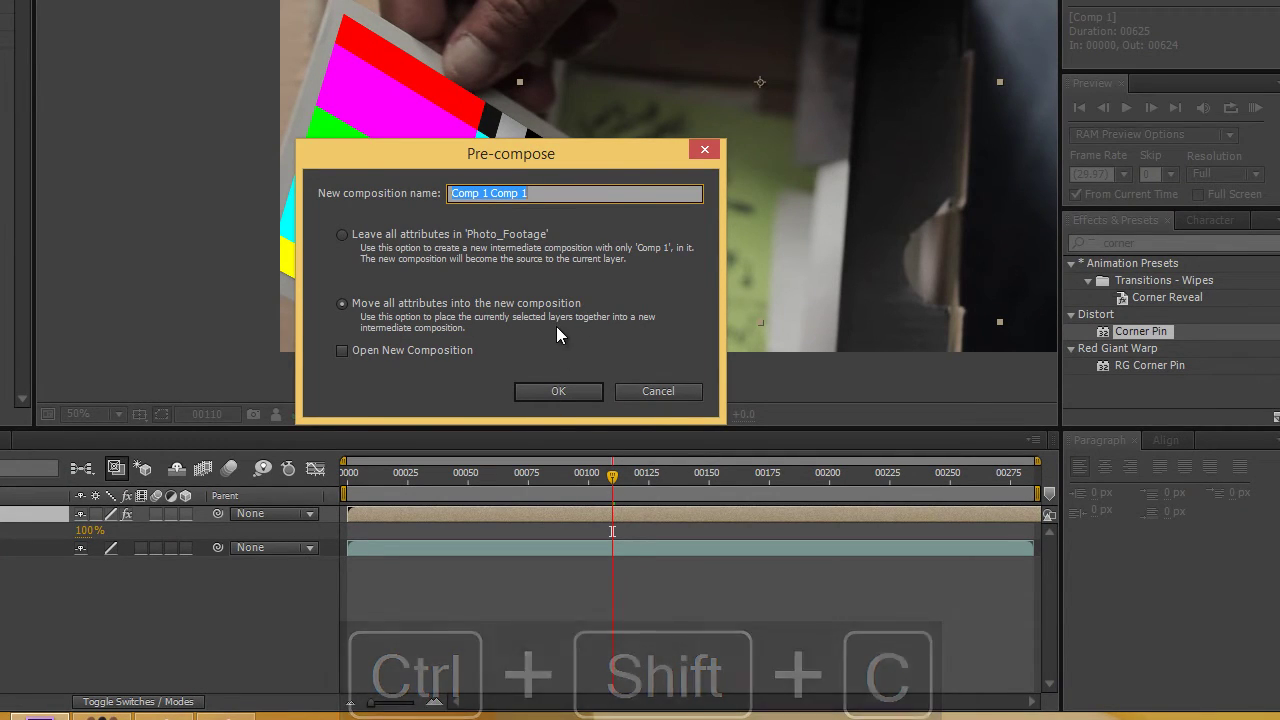
type("PLaceholder")
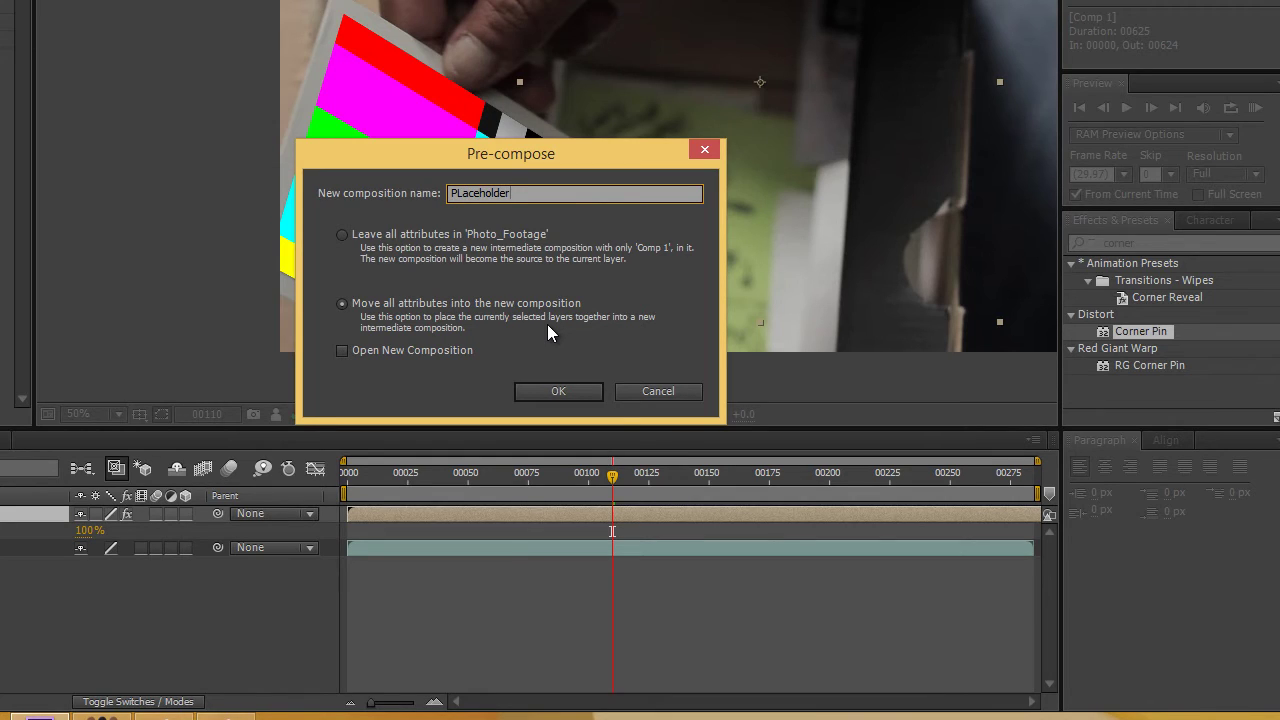
type(" Track")
left_click(560, 389)
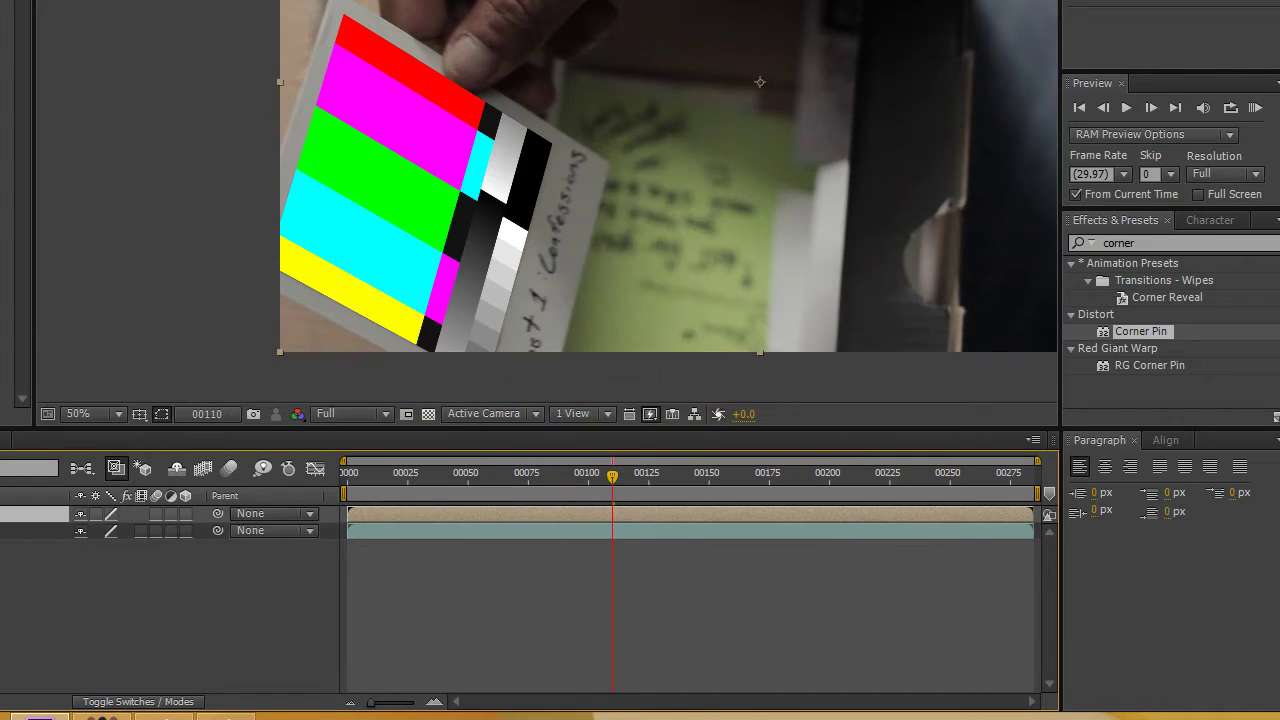
left_click(65, 585)
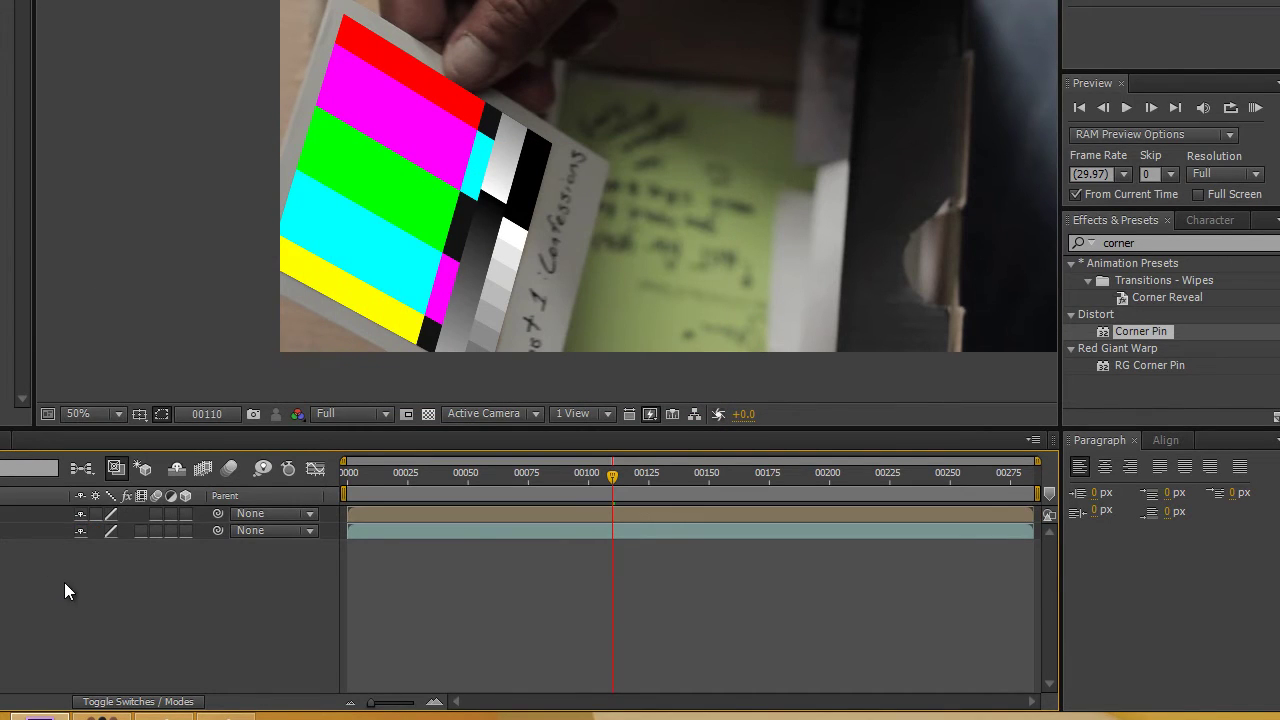
left_click(456, 514)
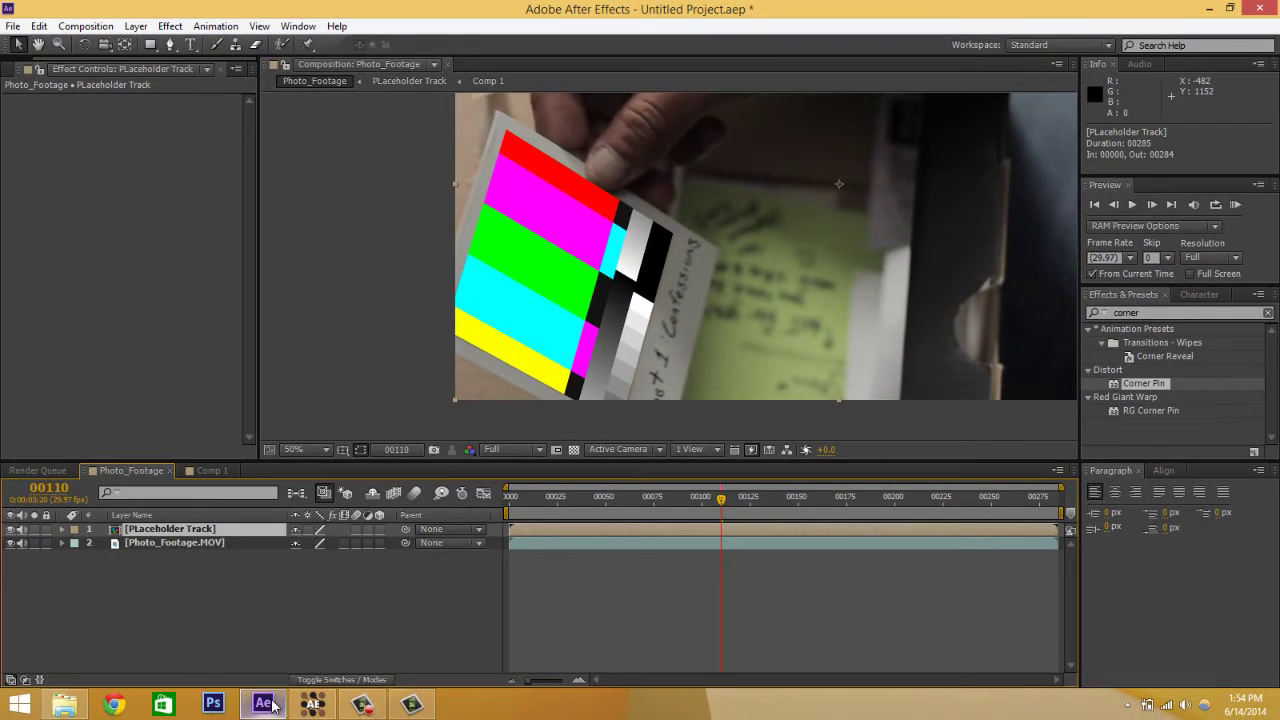
Step: Switch to mocha AE and align Layer 1's tracking surface to the full footage frame
left_click(320, 707)
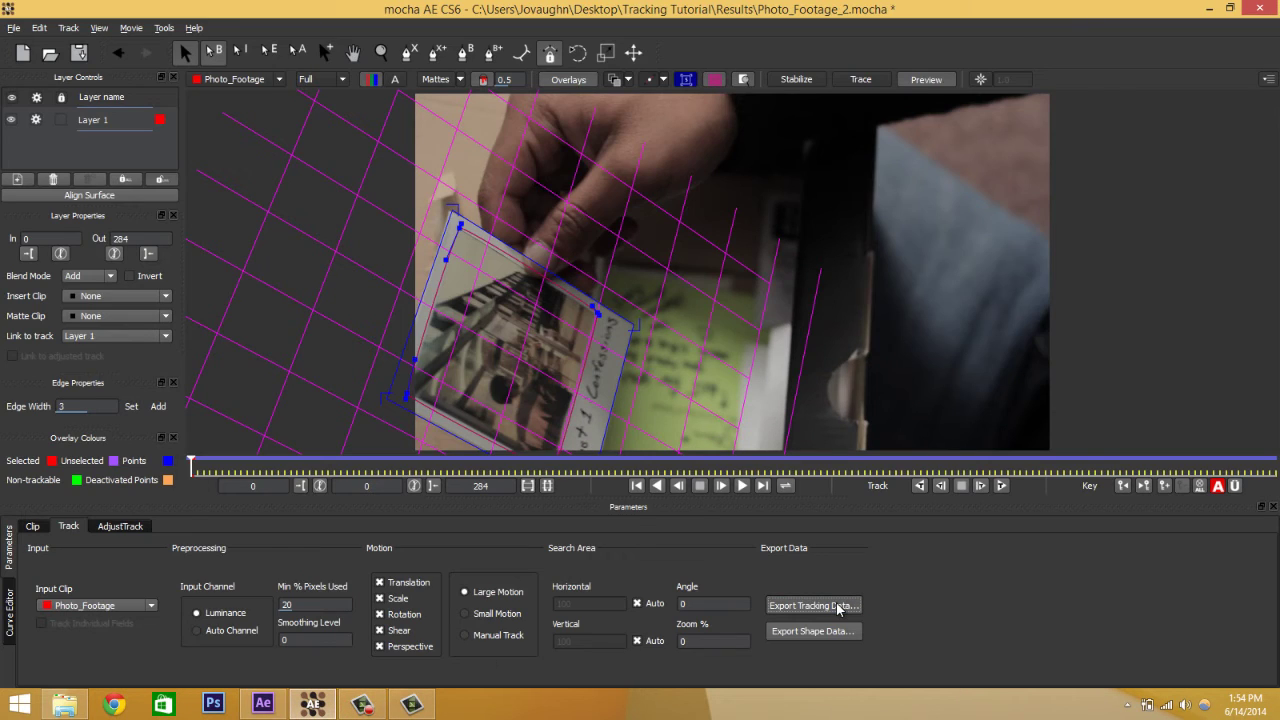
left_click(812, 604)
left_click(840, 373)
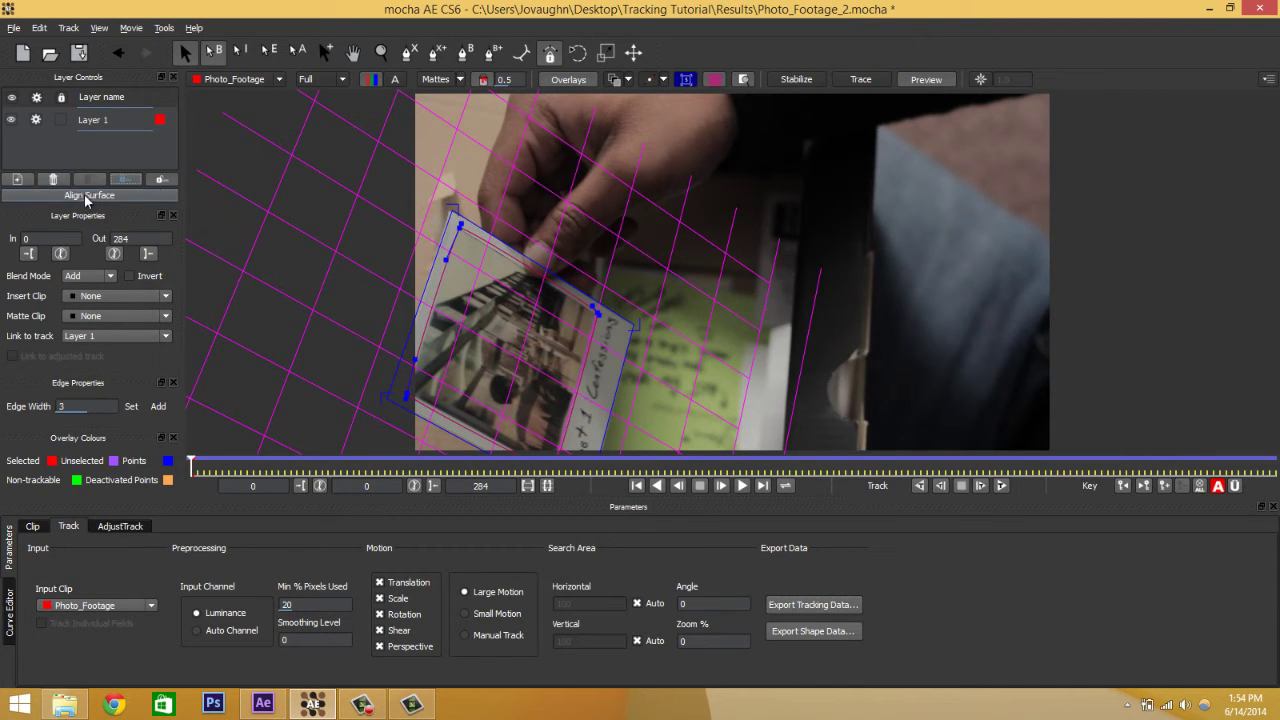
left_click(86, 196)
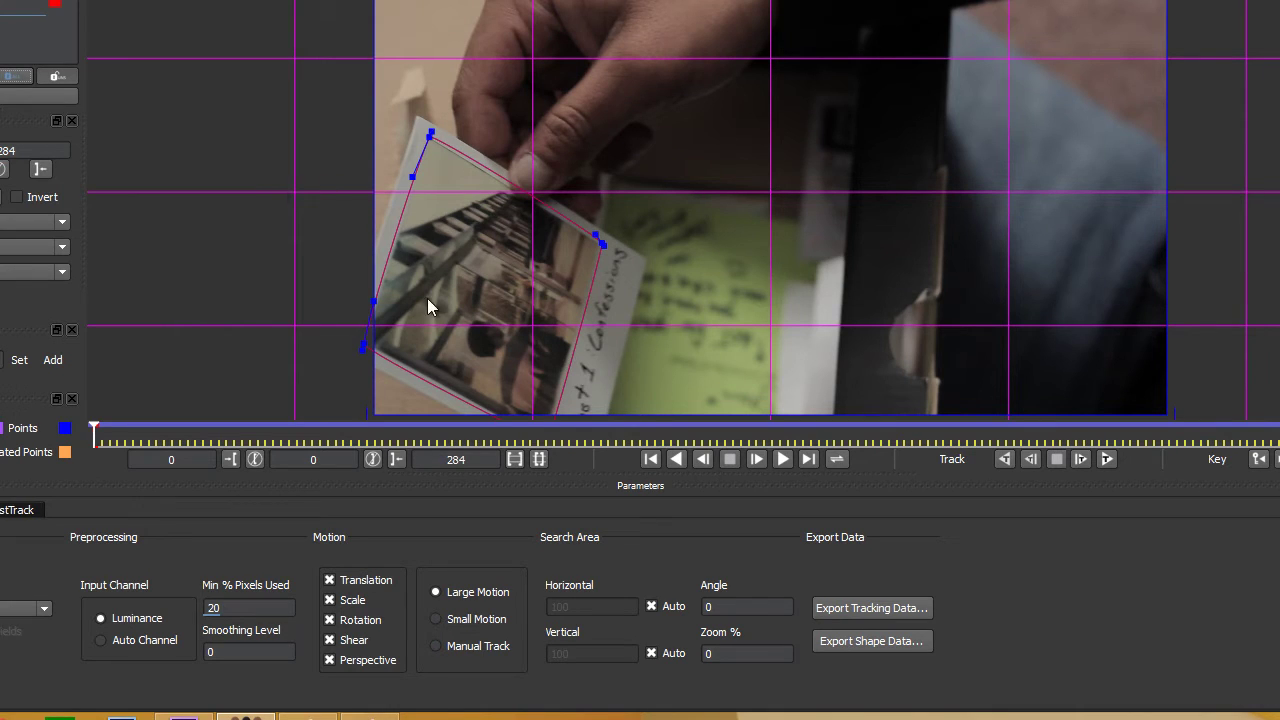
Step: Export the tracking data as After Effects Corner Pin [supports motion blur] by copying it to the clipboard
left_click(866, 609)
left_click(668, 266)
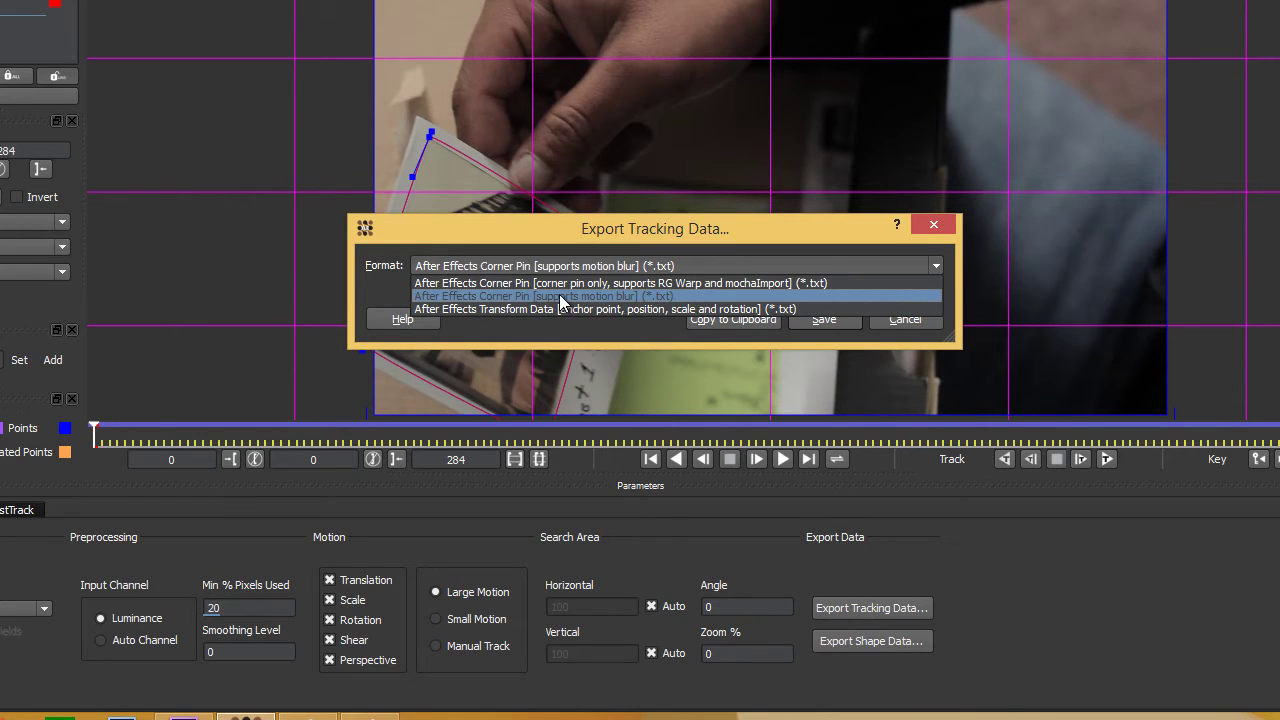
left_click(562, 297)
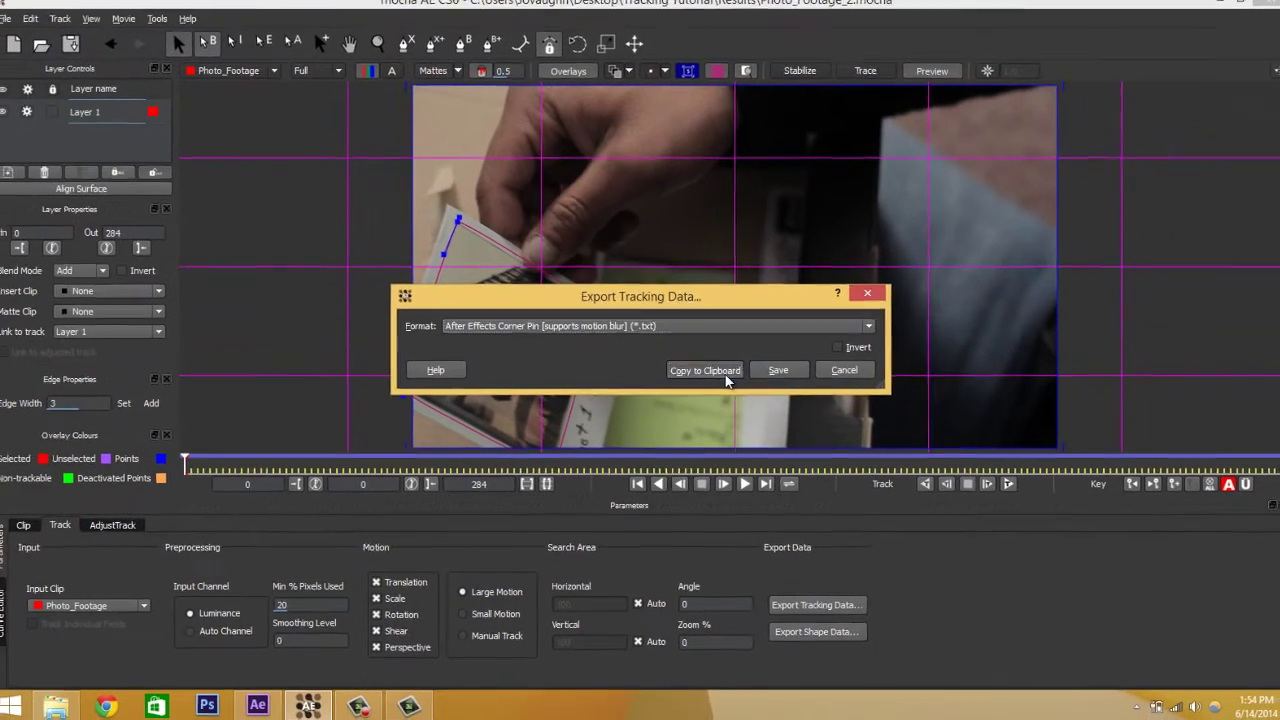
left_click(813, 324)
Step: Switch back to After Effects and paste the mocha corner pin keyframes onto the PLaceholder Track layer
left_click(259, 705)
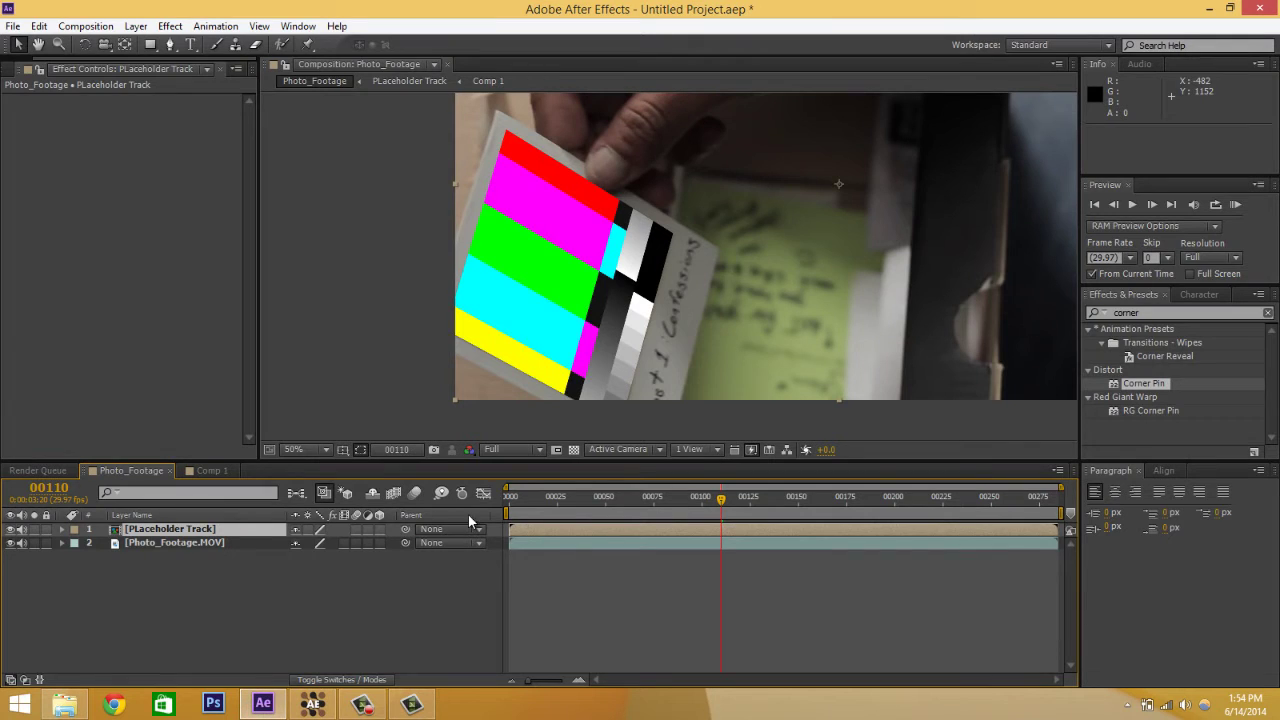
left_click(39, 26)
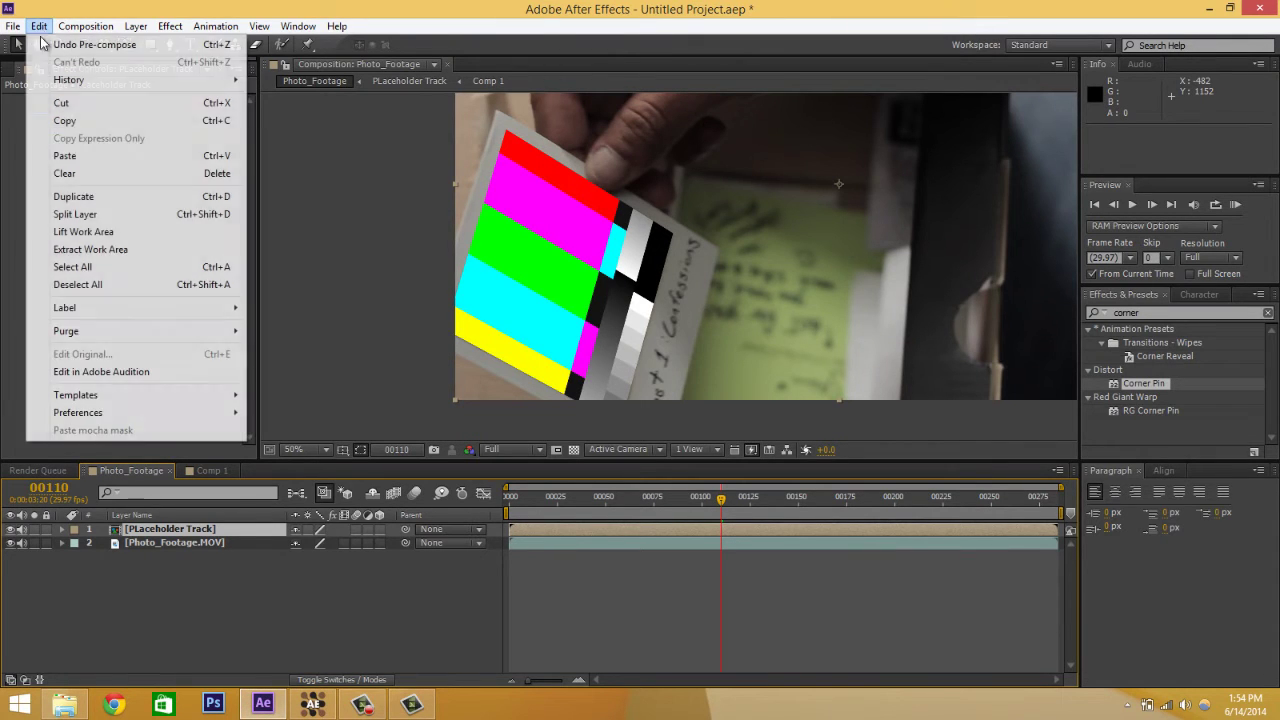
left_click(70, 157)
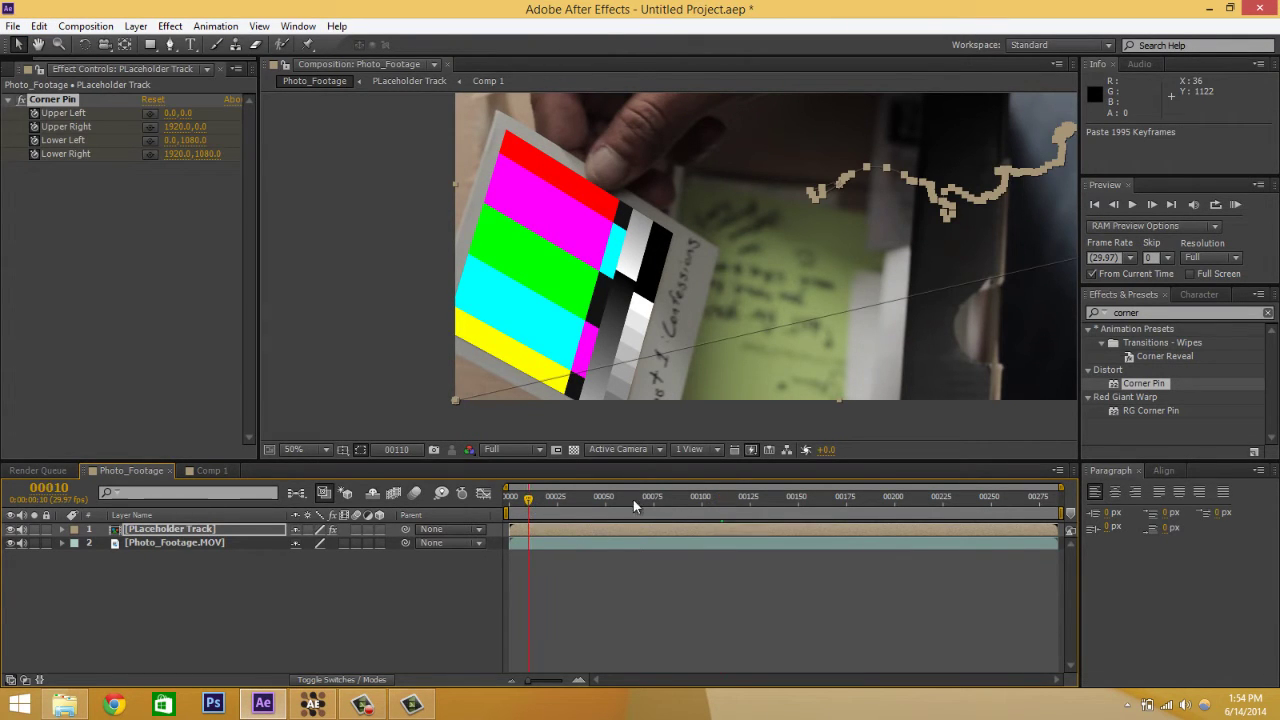
Step: Fit the composition in the viewer and scrub through the footage to check how the placeholder follows the photo
left_click_drag(735, 505, 1030, 500)
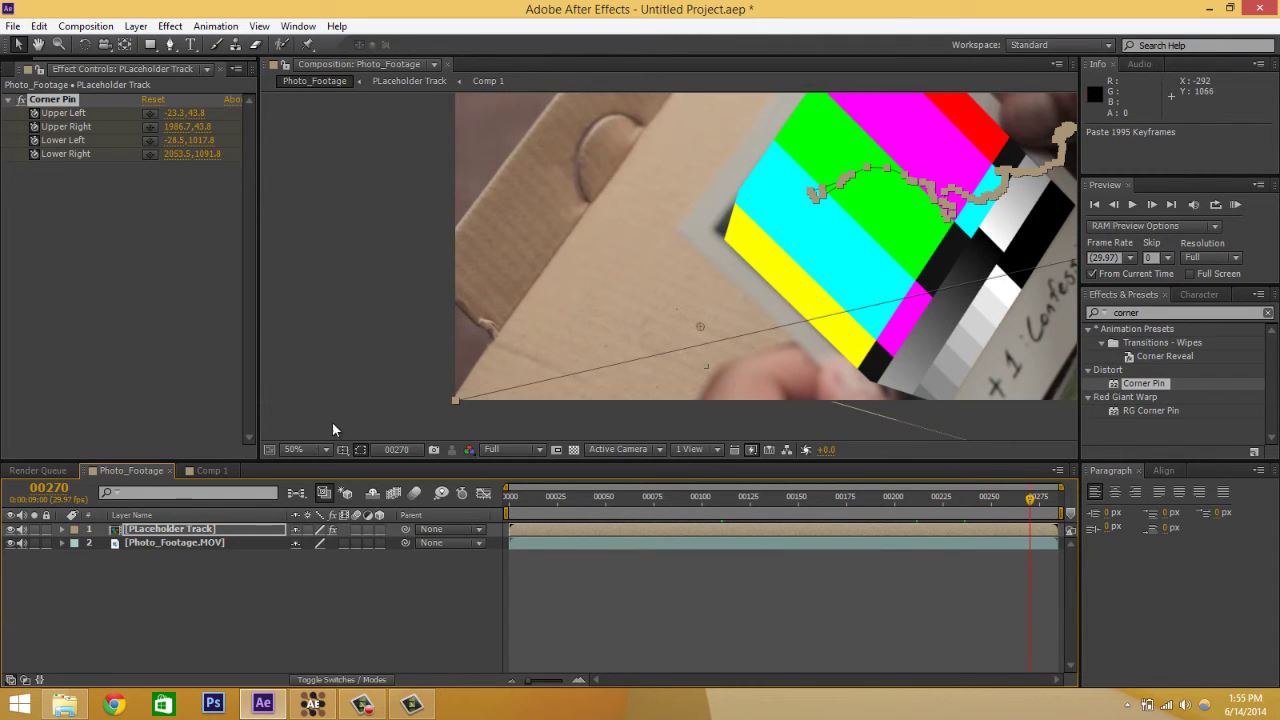
left_click(300, 449)
left_click(335, 172)
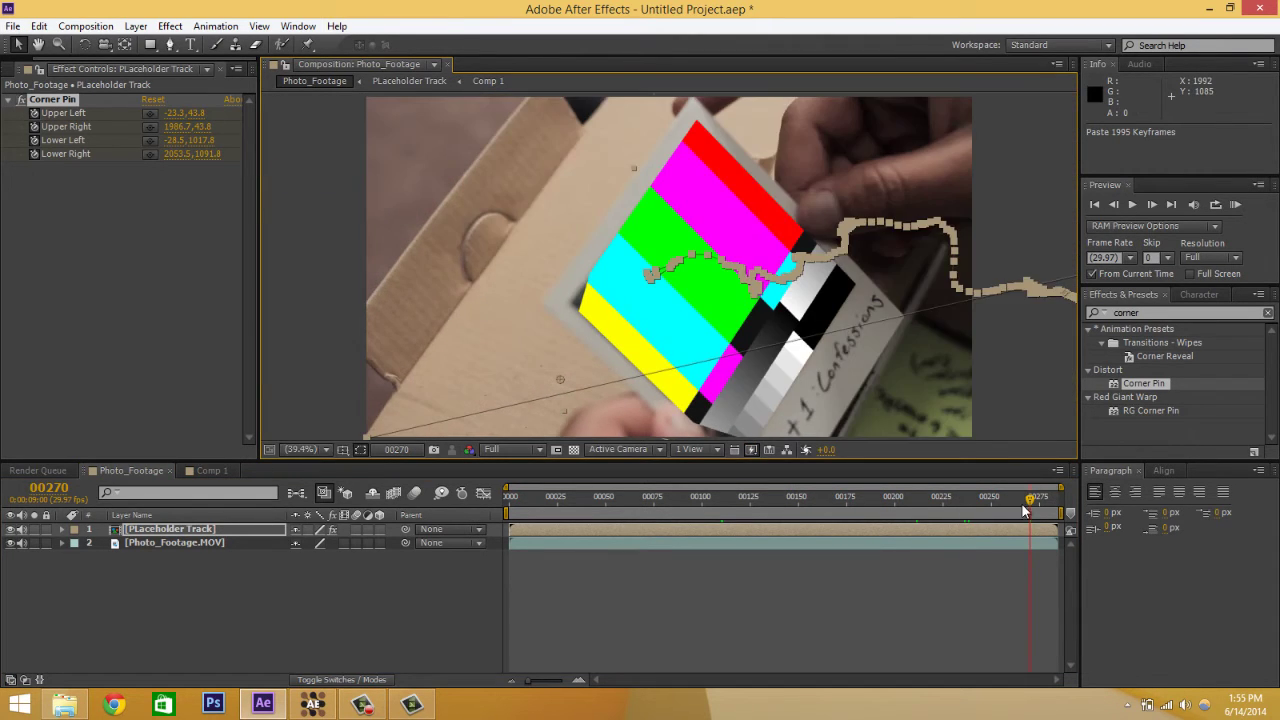
left_click_drag(1030, 498, 575, 505)
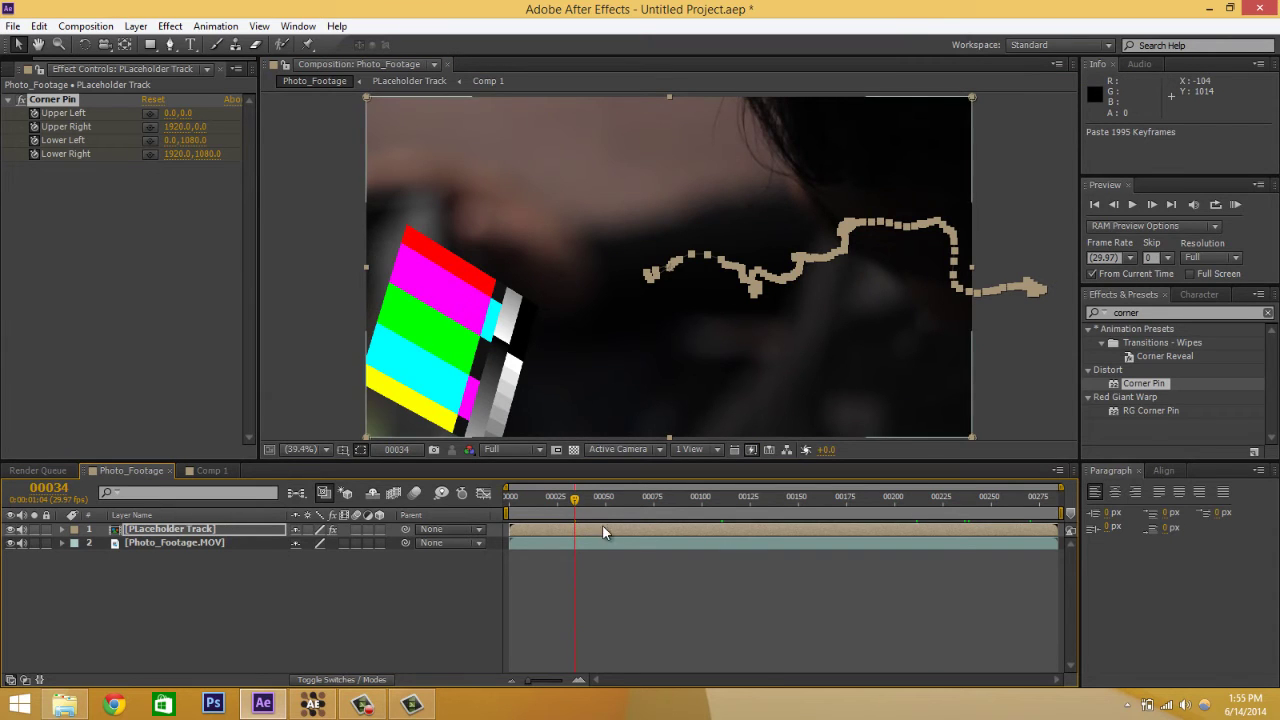
left_click_drag(660, 505, 745, 499)
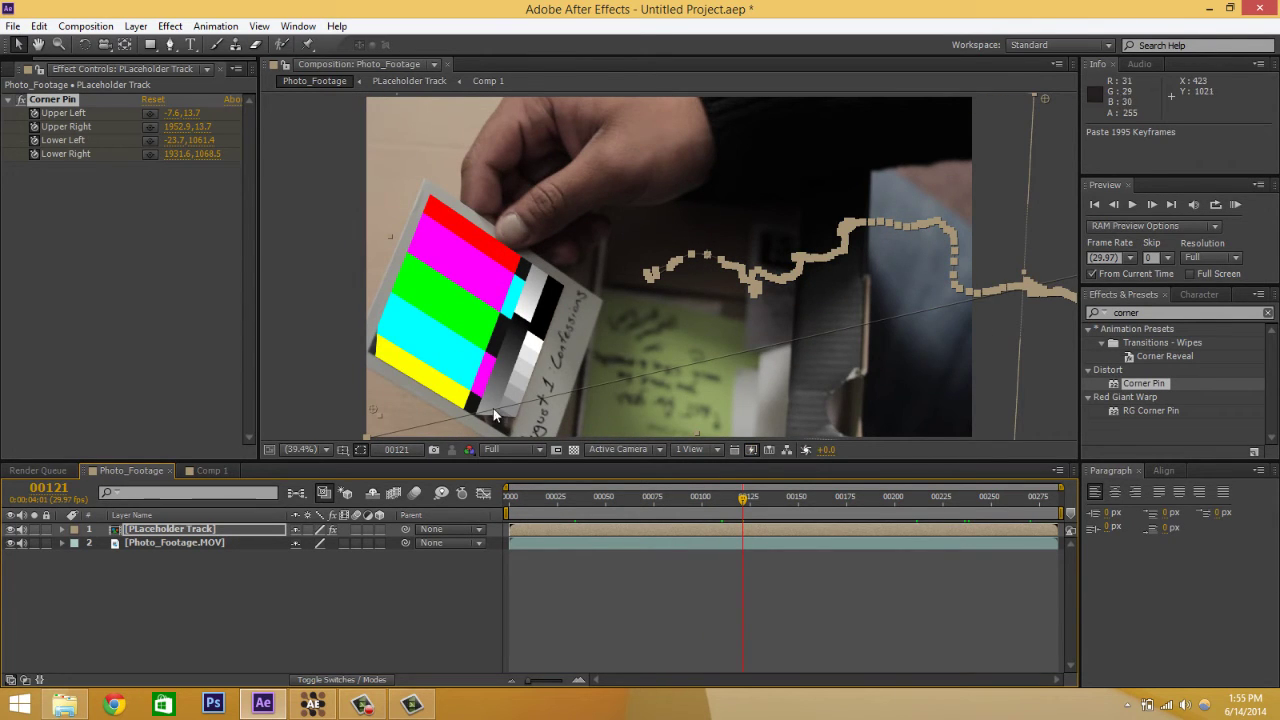
Step: Inspect the placeholder's lower edge at frames 121 and 224 up close, along with the corner pin outline beyond the frame
scroll(493, 408, "up", 3)
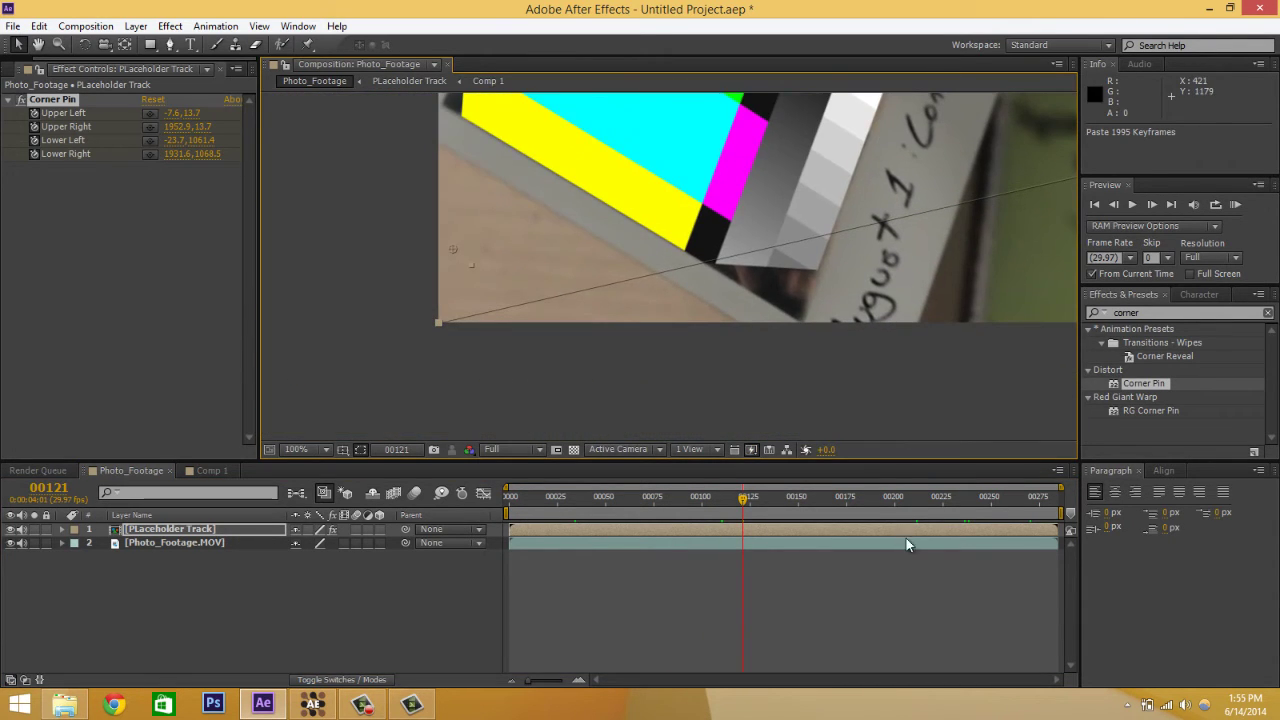
left_click_drag(844, 498, 938, 498)
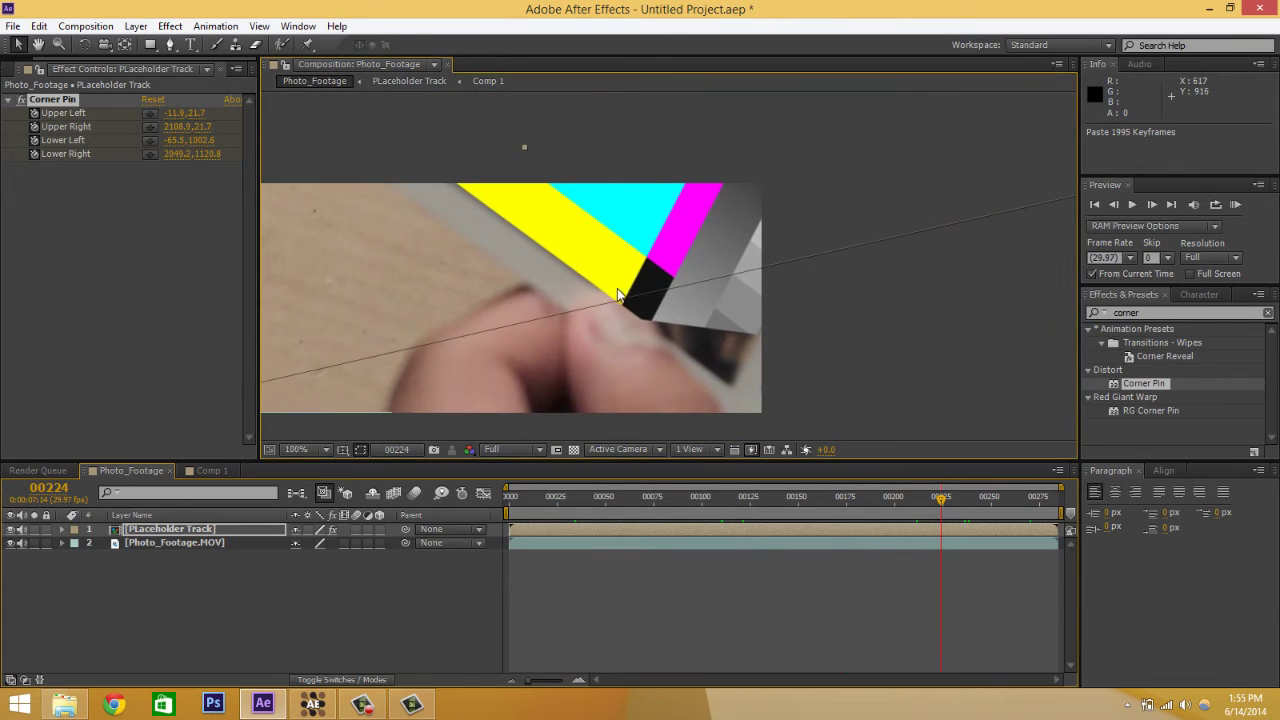
scroll(617, 295, "down", 2)
left_click_drag(742, 242, 665, 352)
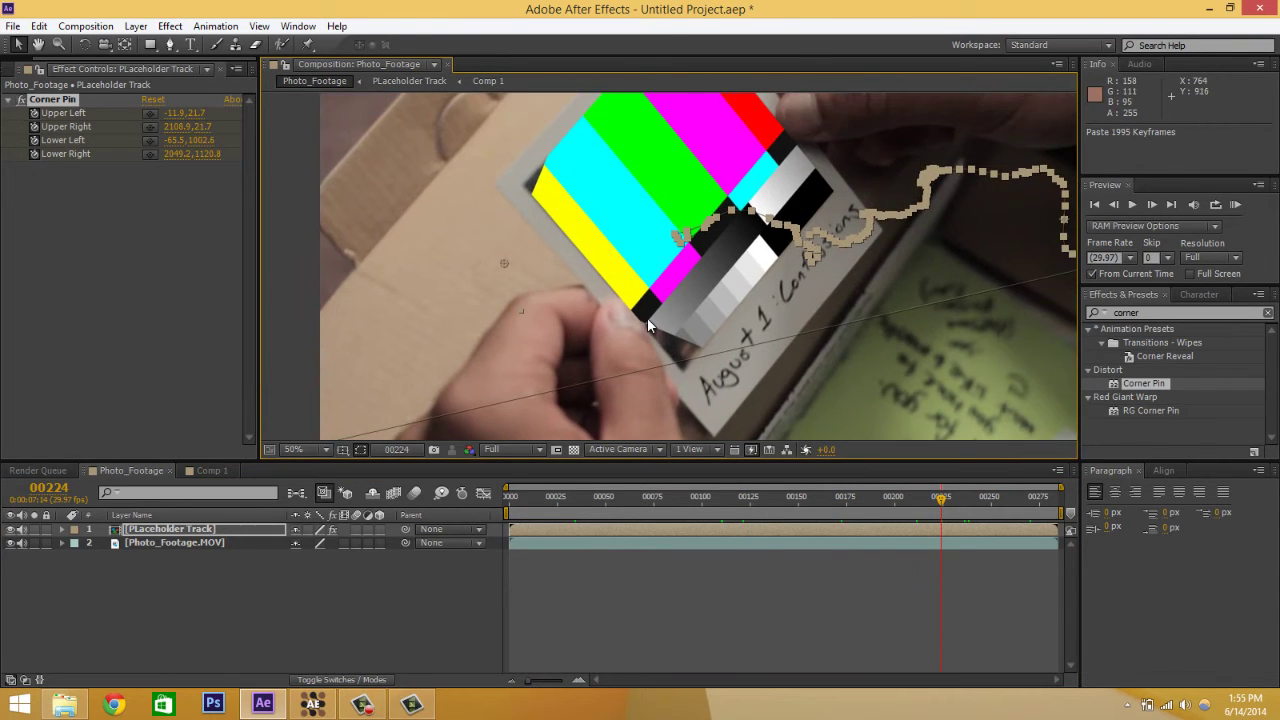
scroll(647, 317, "down", 2)
left_click_drag(661, 303, 581, 326)
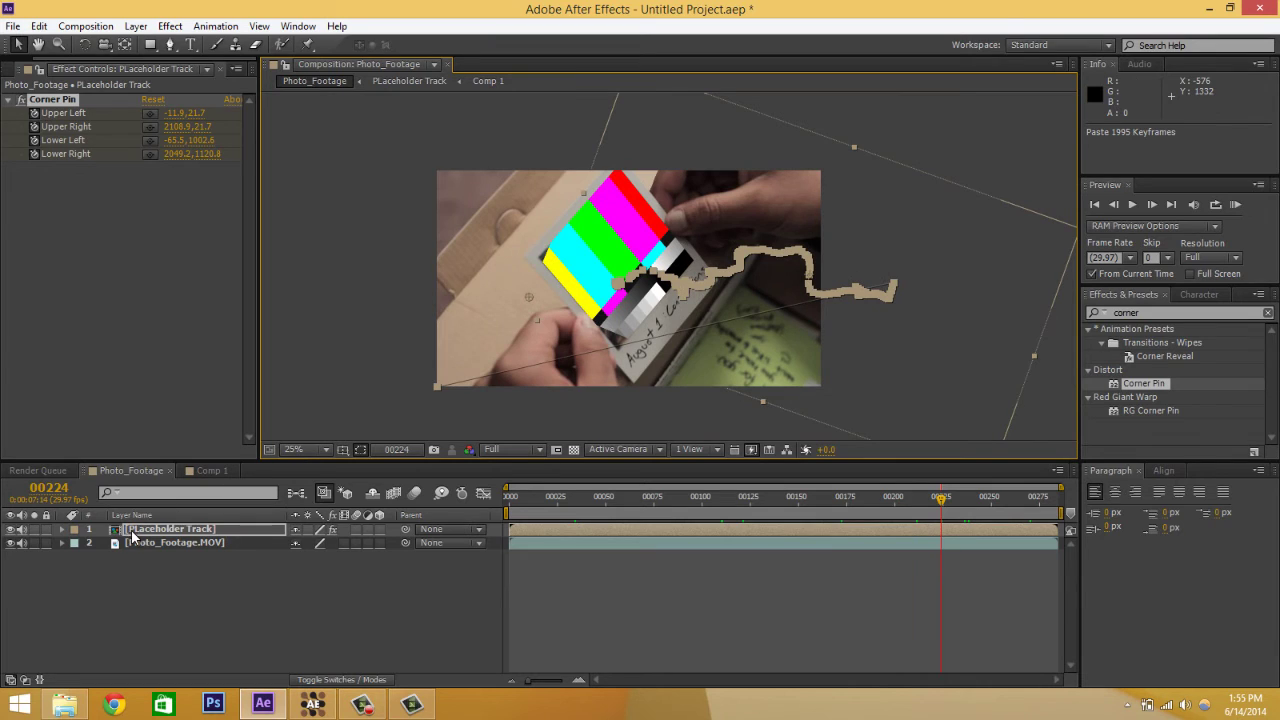
left_click_drag(683, 281, 509, 294)
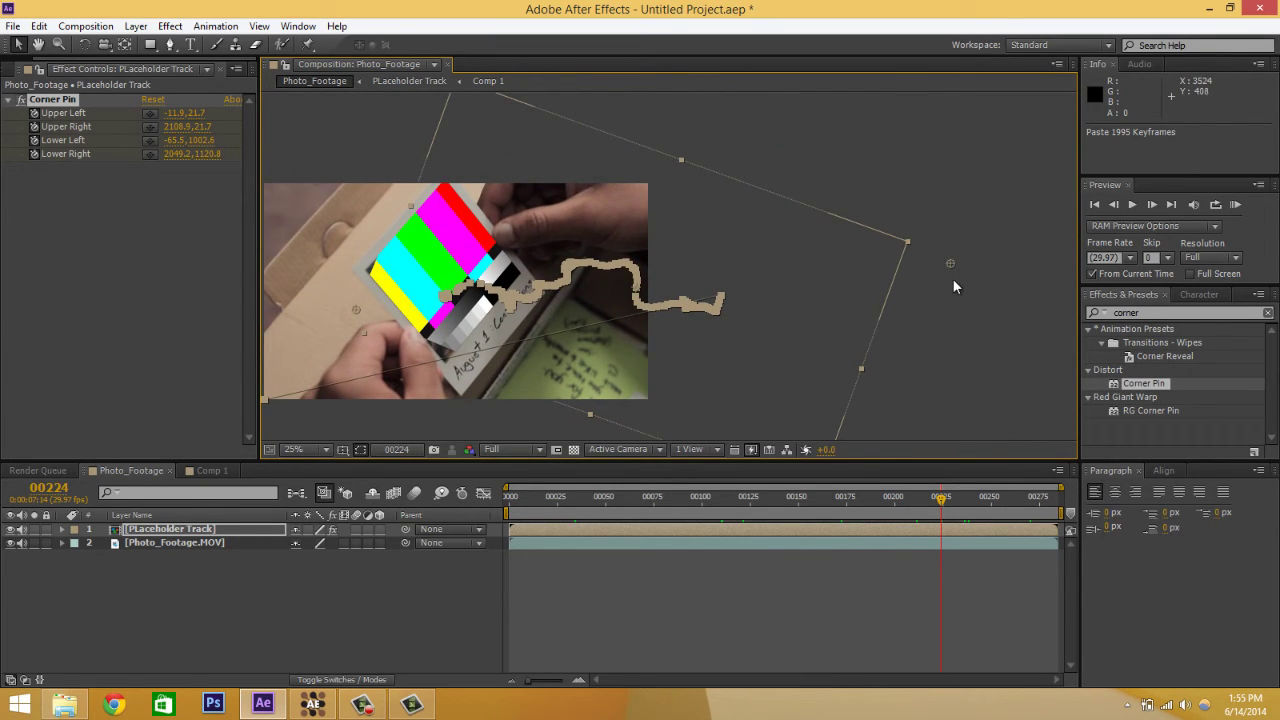
left_click_drag(394, 319, 502, 232)
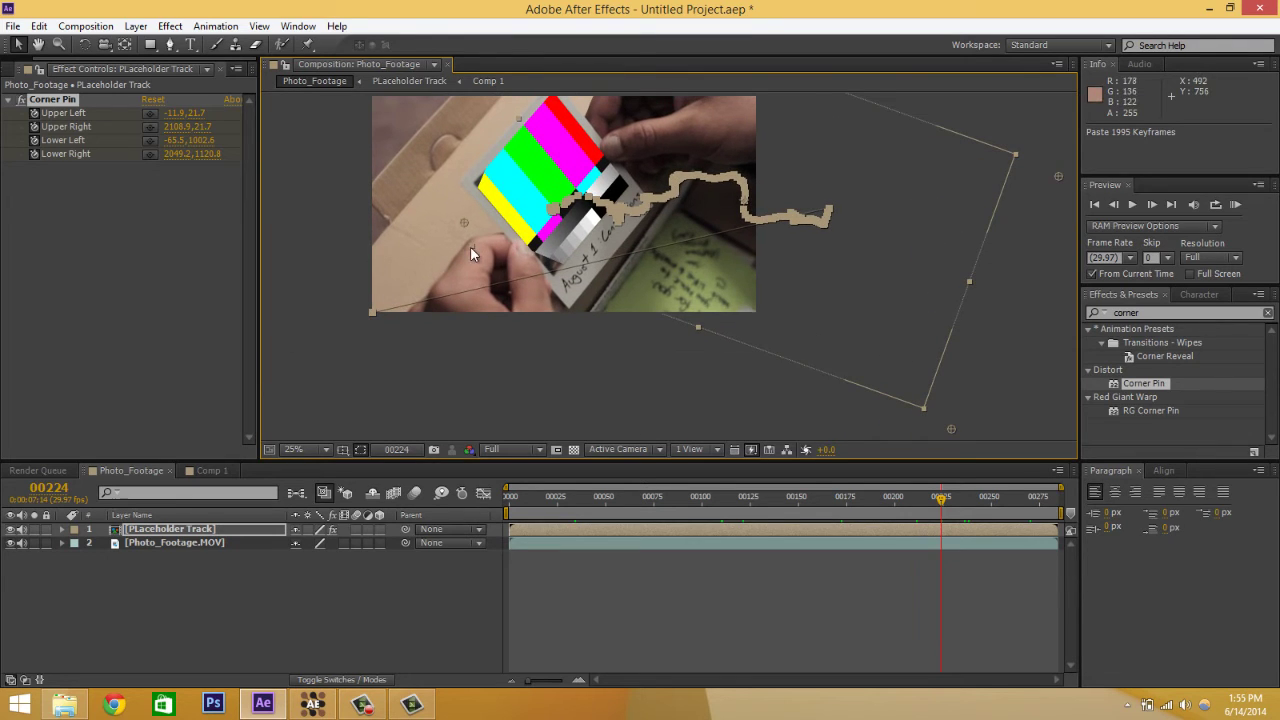
scroll(539, 269, "up", 2)
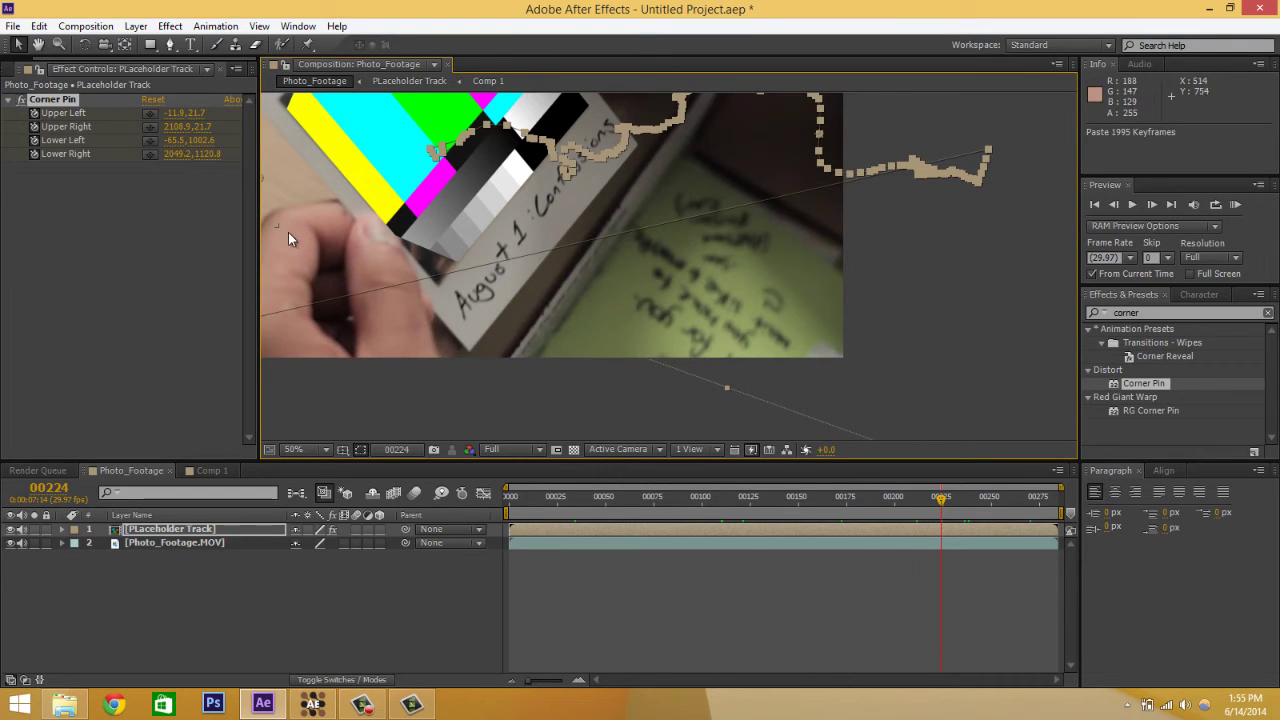
scroll(664, 271, "down", 2)
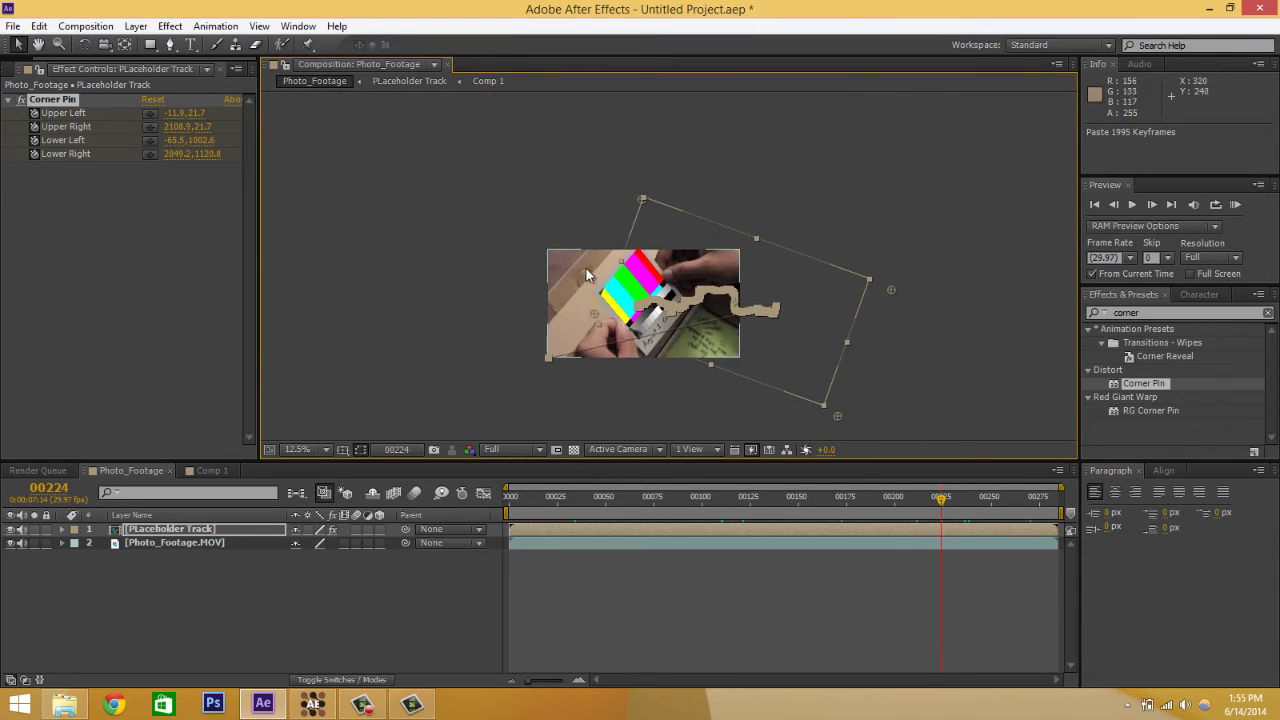
scroll(600, 268, "up", 1)
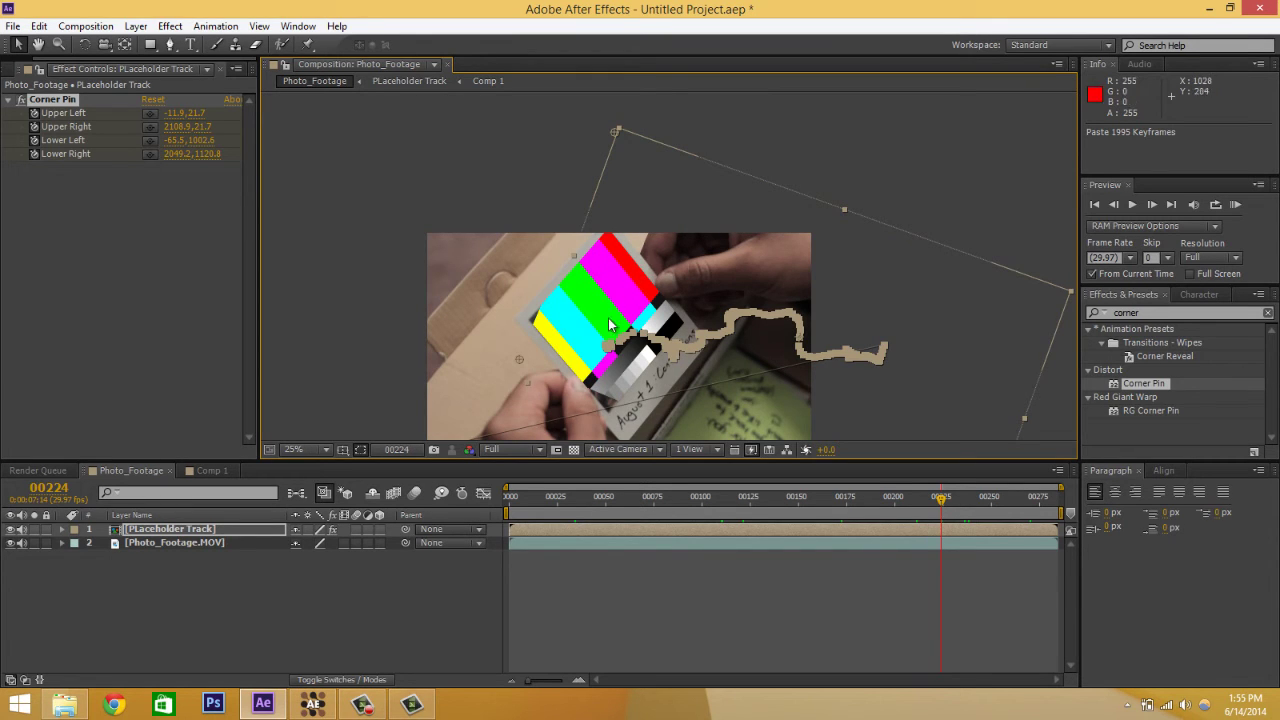
Step: Check the placeholder's alignment at the last frame and at frame 161, and return the playhead to frame 110
left_click_drag(941, 497, 1133, 496)
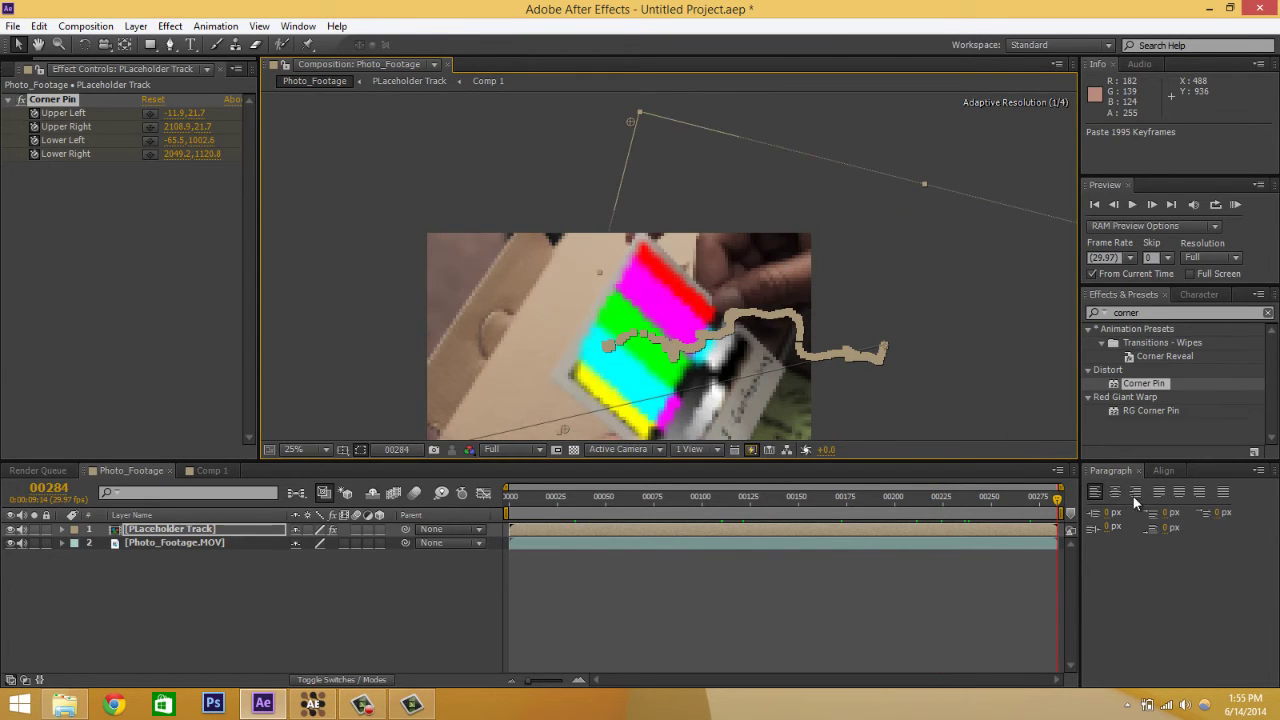
left_click_drag(973, 507, 818, 479)
scroll(575, 430, "up", 4)
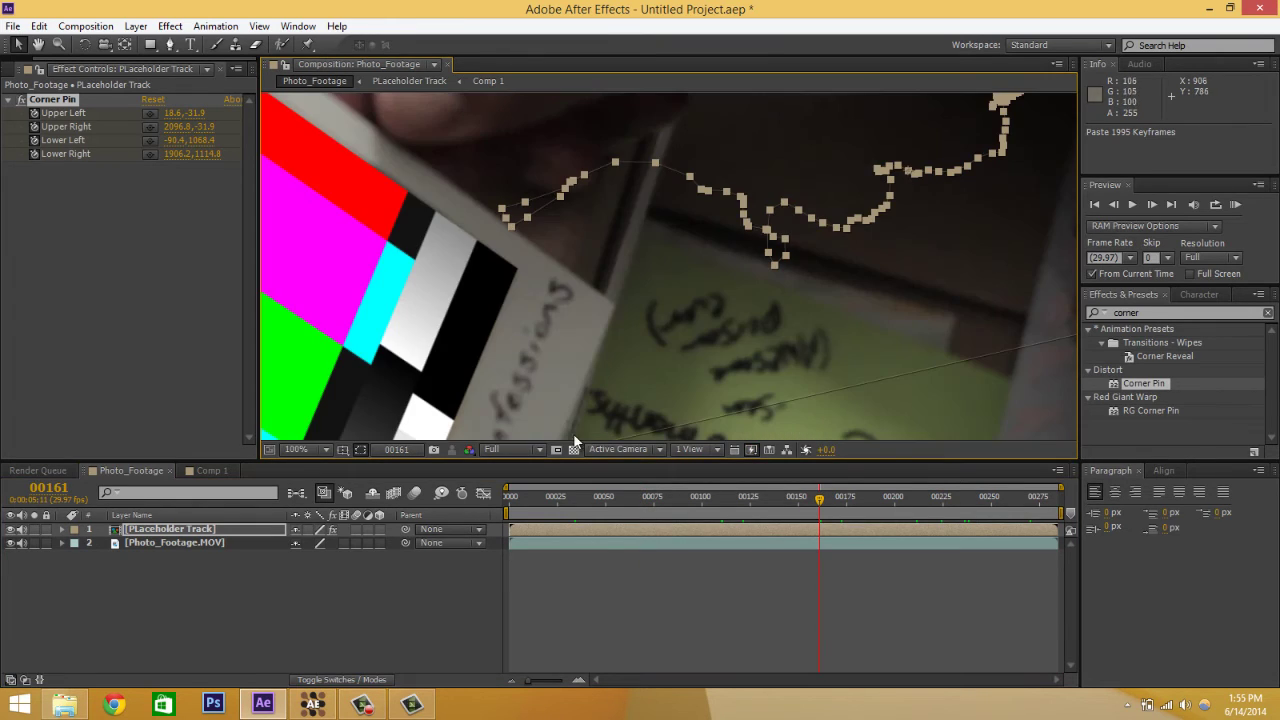
left_click_drag(790, 497, 737, 503)
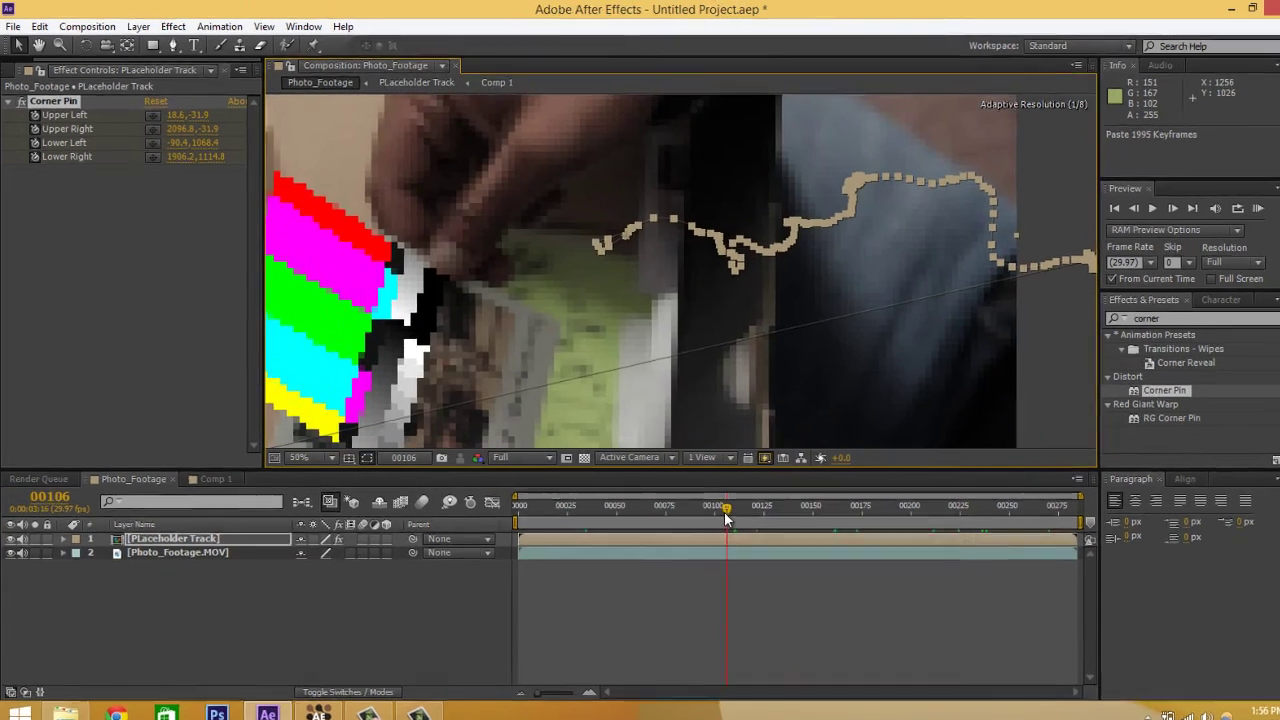
left_click_drag(800, 546, 820, 574)
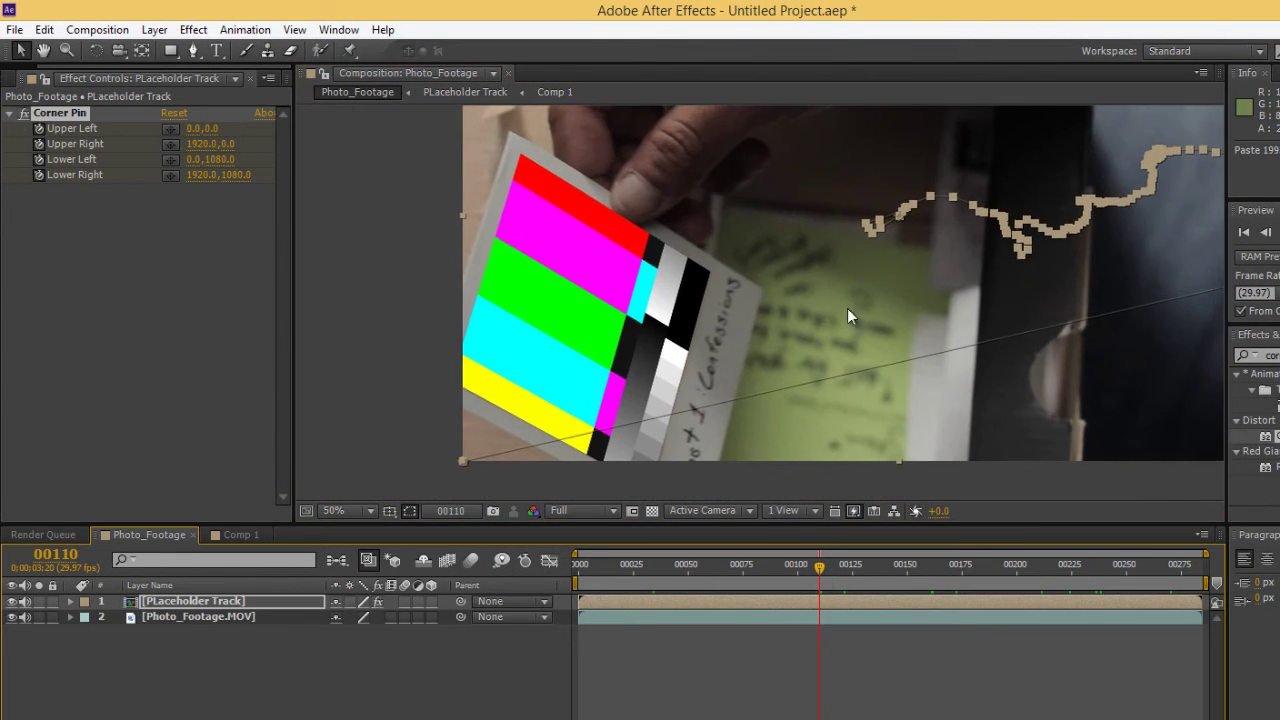
left_click(470, 348)
left_click(632, 511)
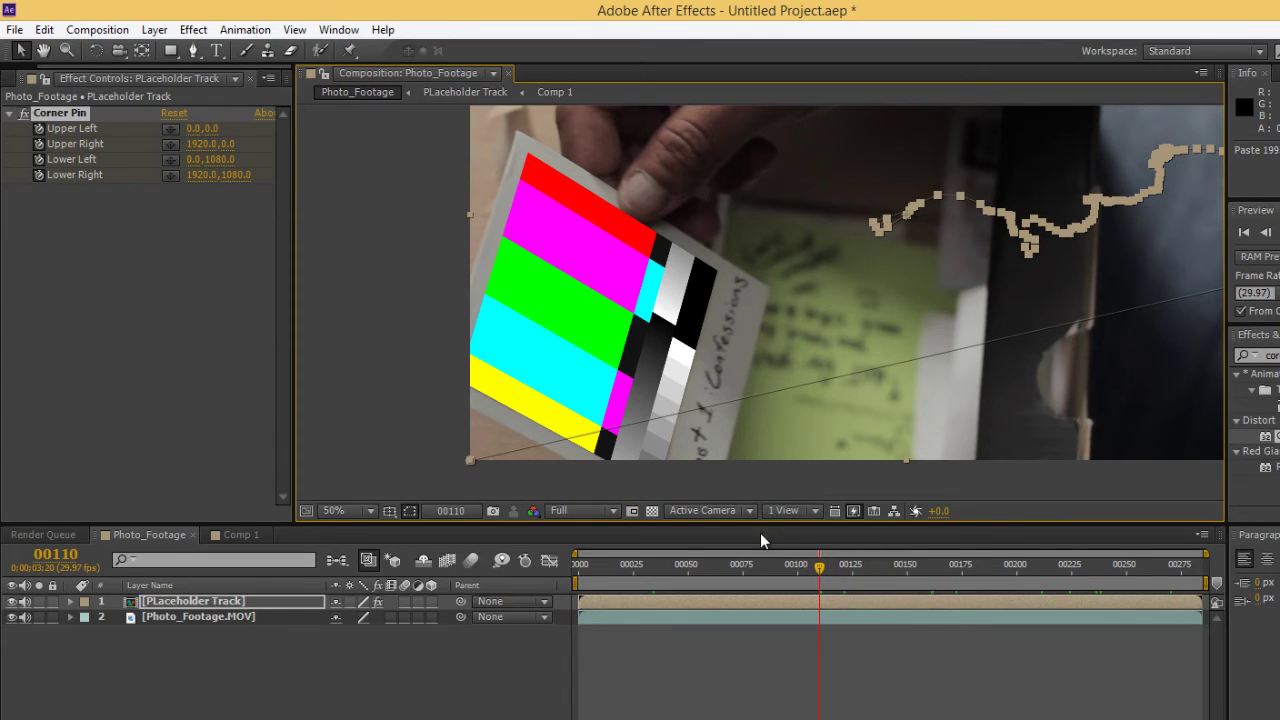
Step: Enlarge the PLaceholder Track pre-comp to 2555 × 1437 px with the 16:9 aspect ratio locked, inspect the uncropped placeholder, and close the pre-comp
left_click(165, 605)
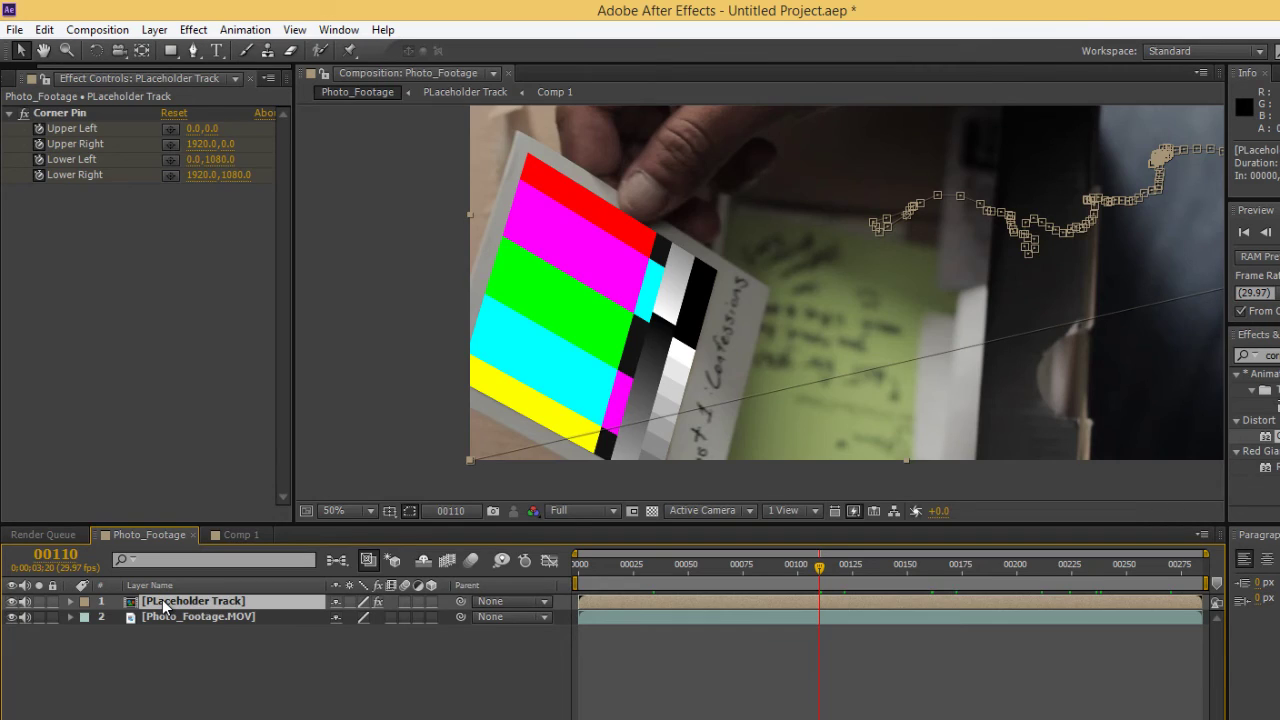
double_click(165, 605)
right_click(302, 458)
left_click(377, 496)
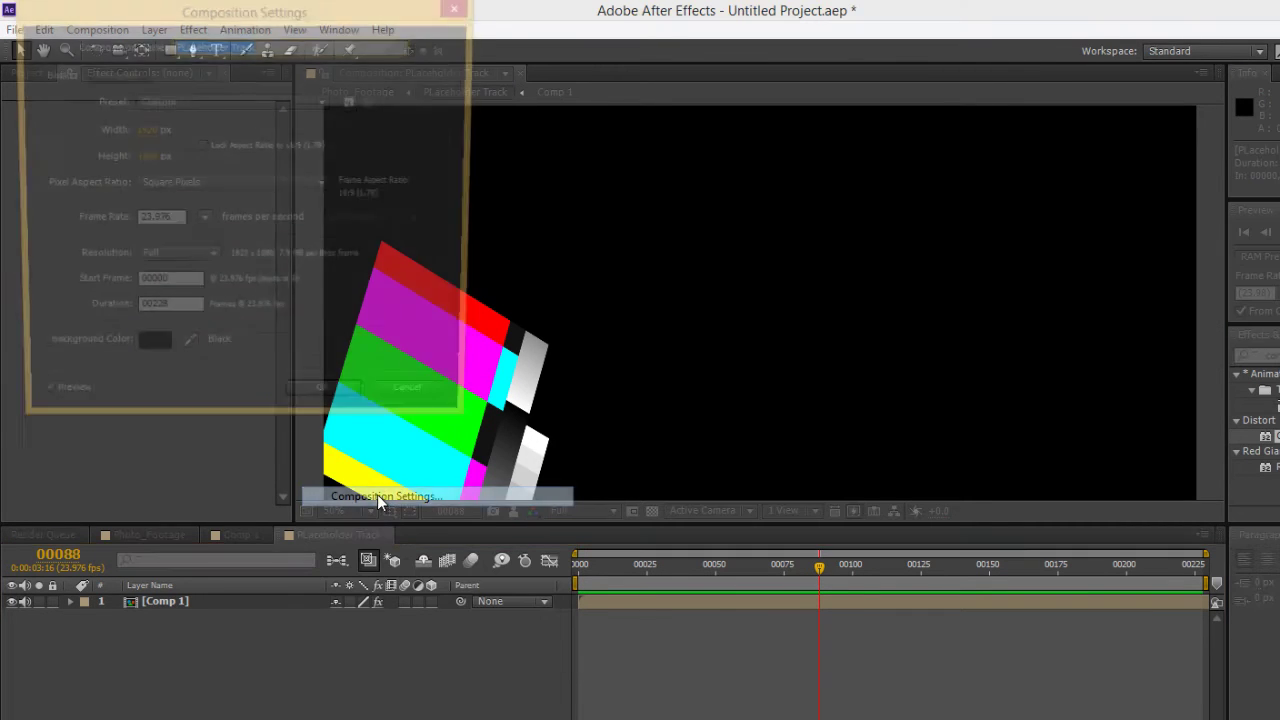
left_click(201, 147)
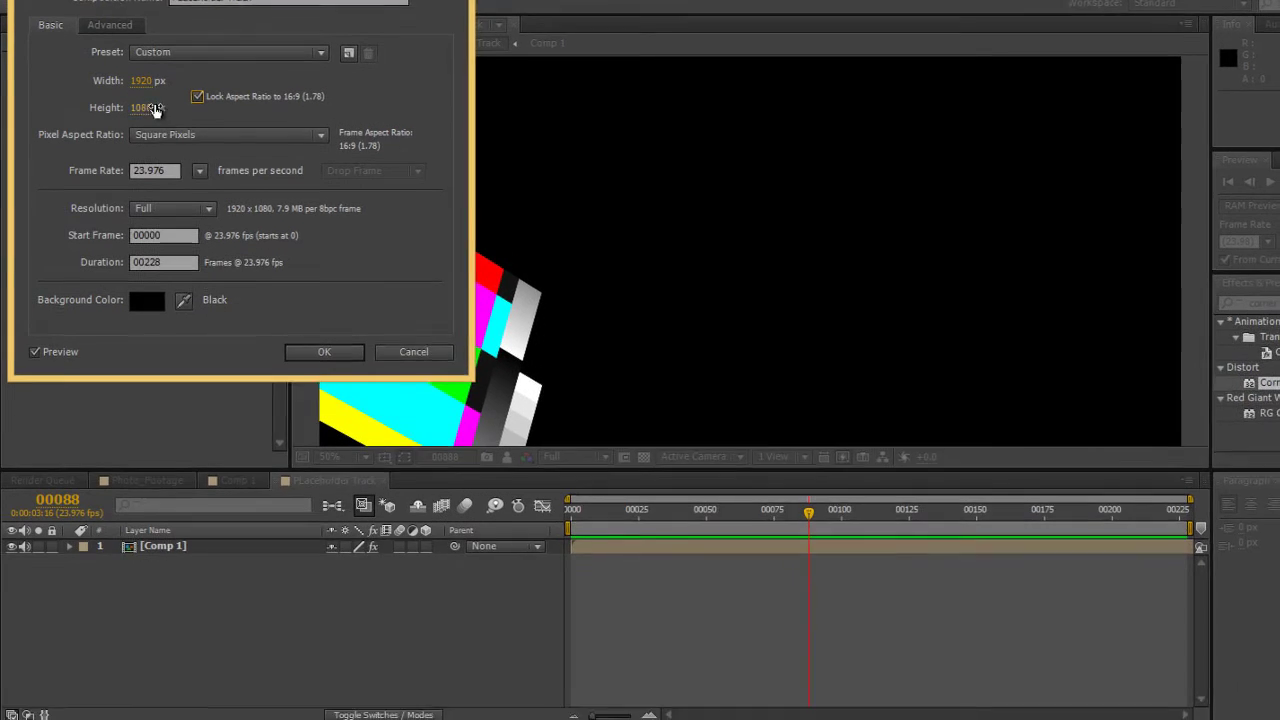
left_click_drag(150, 107, 486, 106)
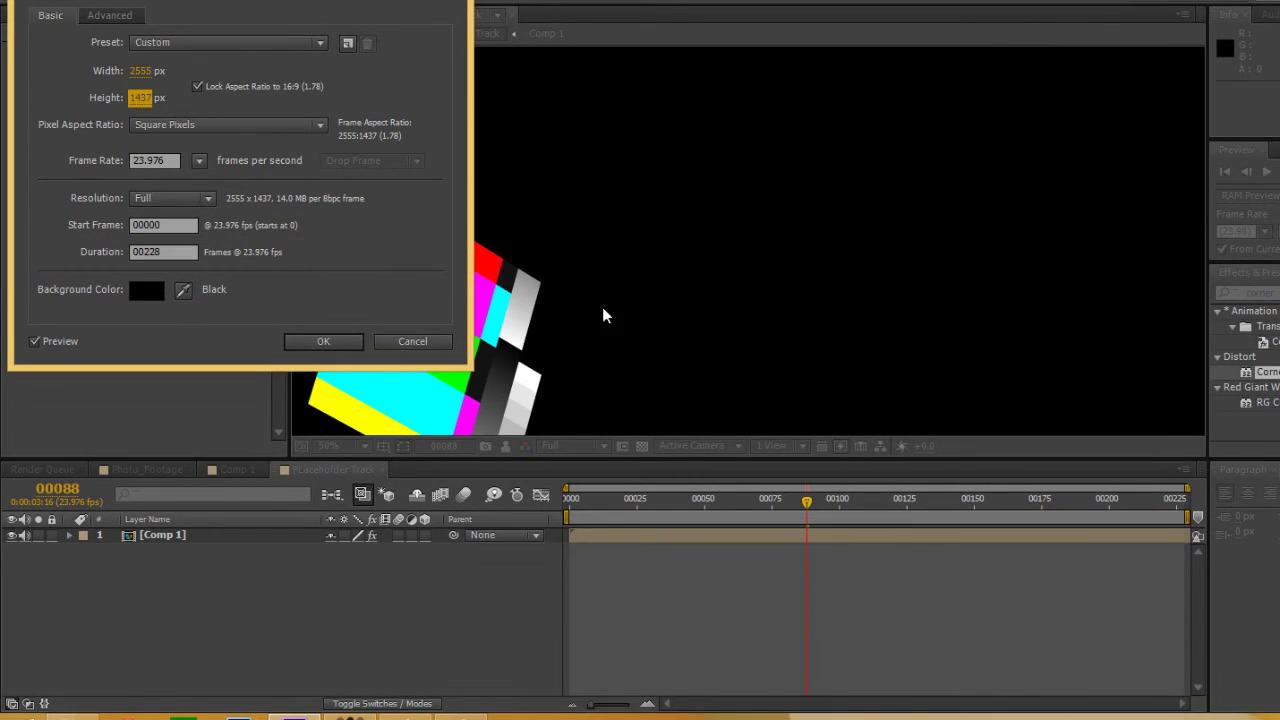
left_click(337, 338)
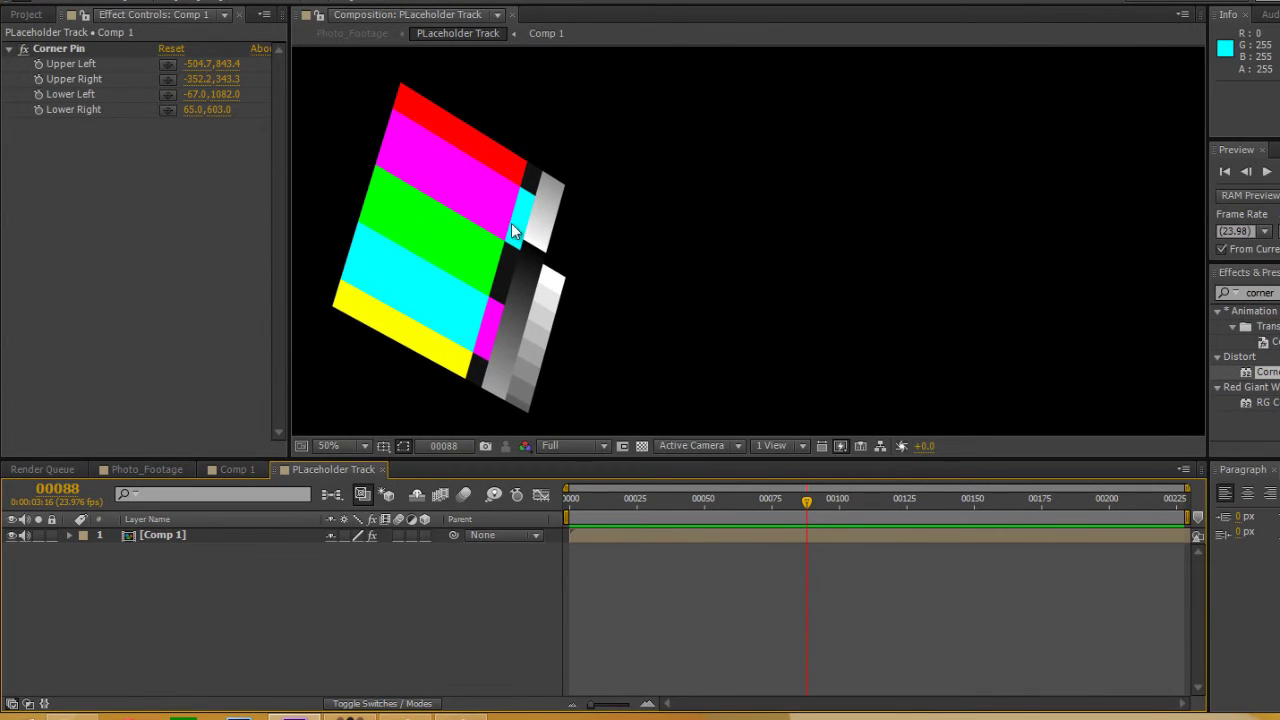
left_click_drag(493, 354, 564, 362)
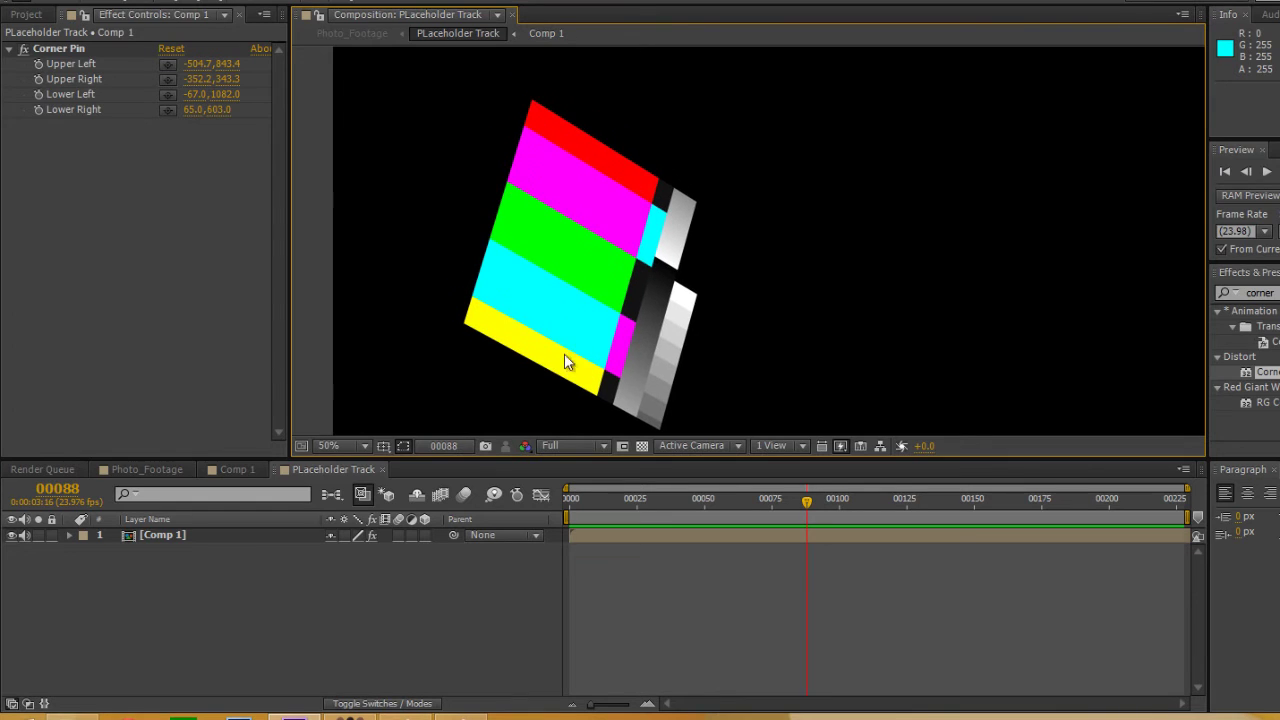
left_click(381, 470)
Step: Keyframe the PLaceholder Track layer's opacity in Photo_Footage to fade in from frame 112, reaching 100% a few frames on
left_click_drag(848, 503, 816, 502)
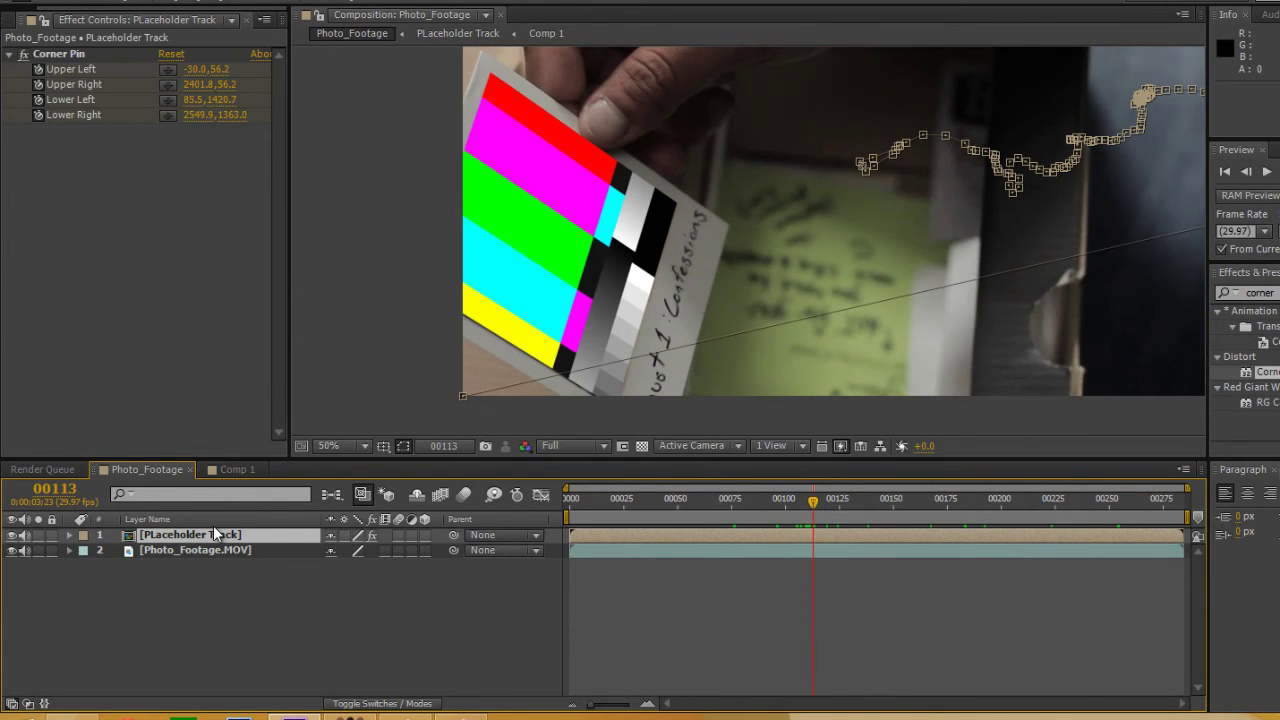
key("t")
mouse_move(813, 508)
left_mouse_down()
mouse_move(823, 504)
mouse_move(813, 513)
left_mouse_up()
key("alt+shift+t")
left_click(137, 556)
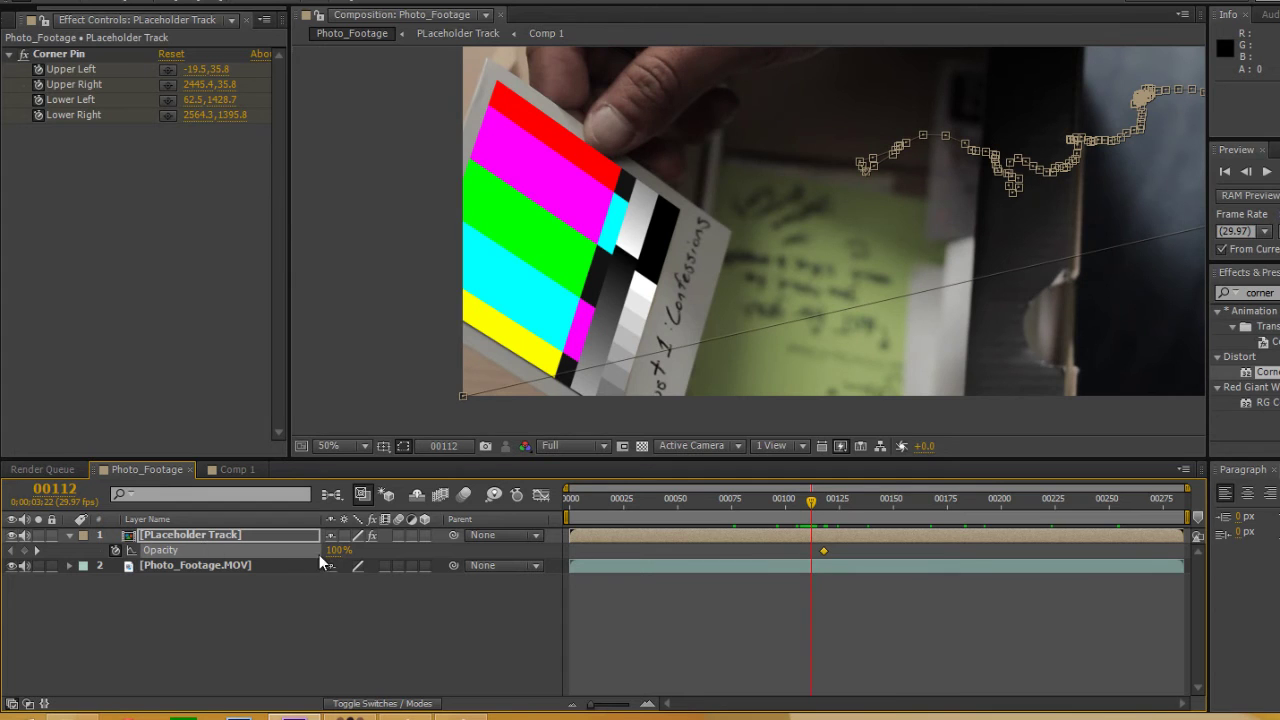
left_click_drag(338, 550, 290, 552)
mouse_move(810, 511)
left_mouse_down()
mouse_move(1209, 507)
mouse_move(833, 512)
left_mouse_up()
Step: Show the Replacement_Shot.MOV layer in Comp 1 and check it on the photo in Photo_Footage up to frame 214
left_click(234, 468)
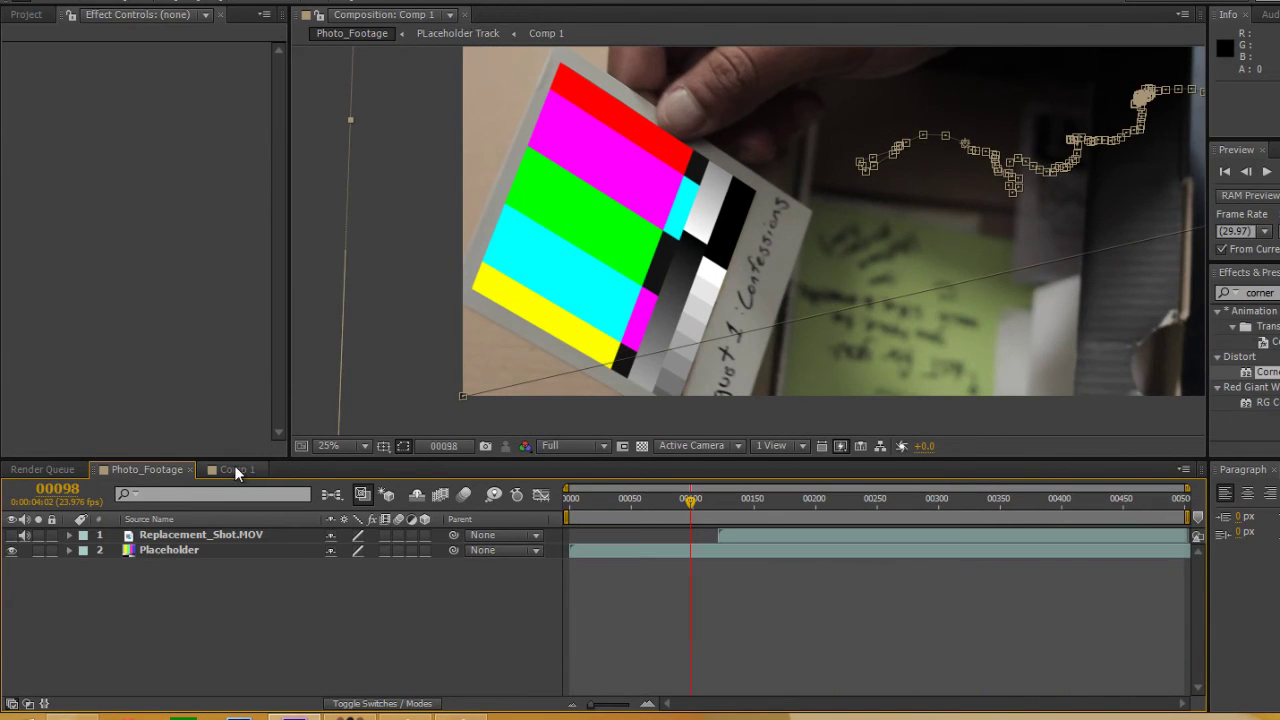
left_click(145, 469)
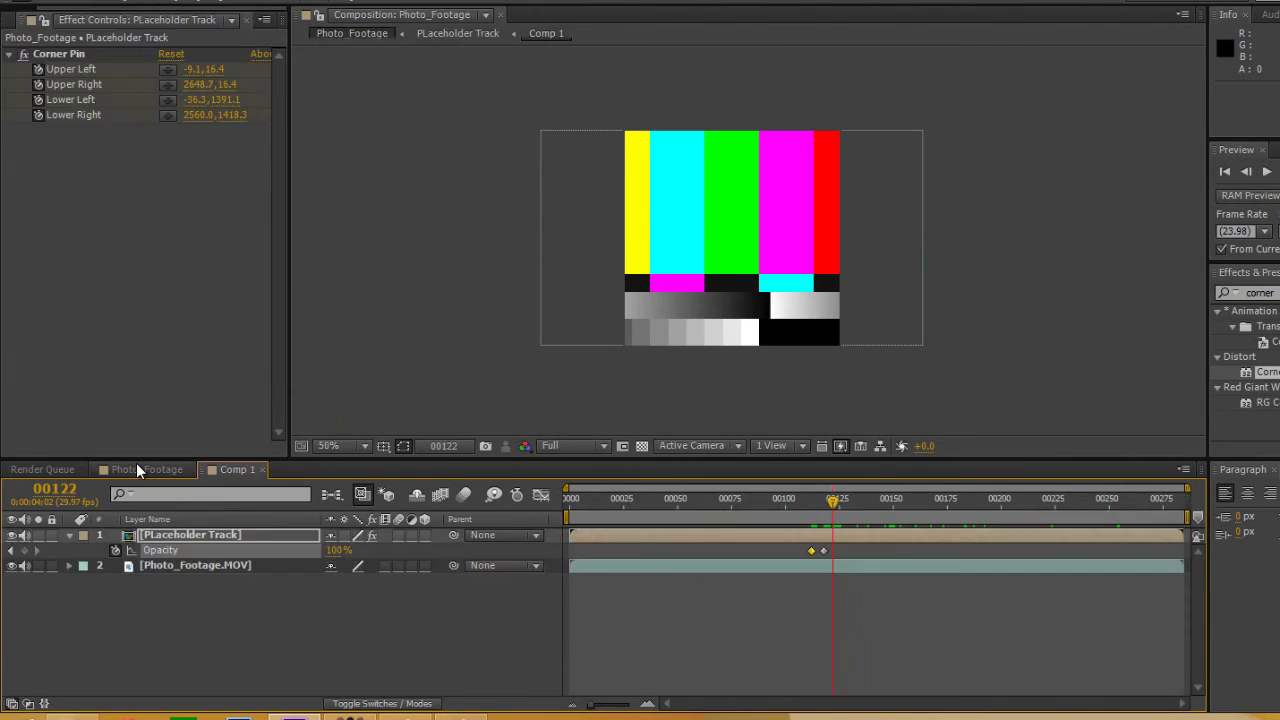
left_click(820, 500)
left_click_drag(853, 506, 1034, 509)
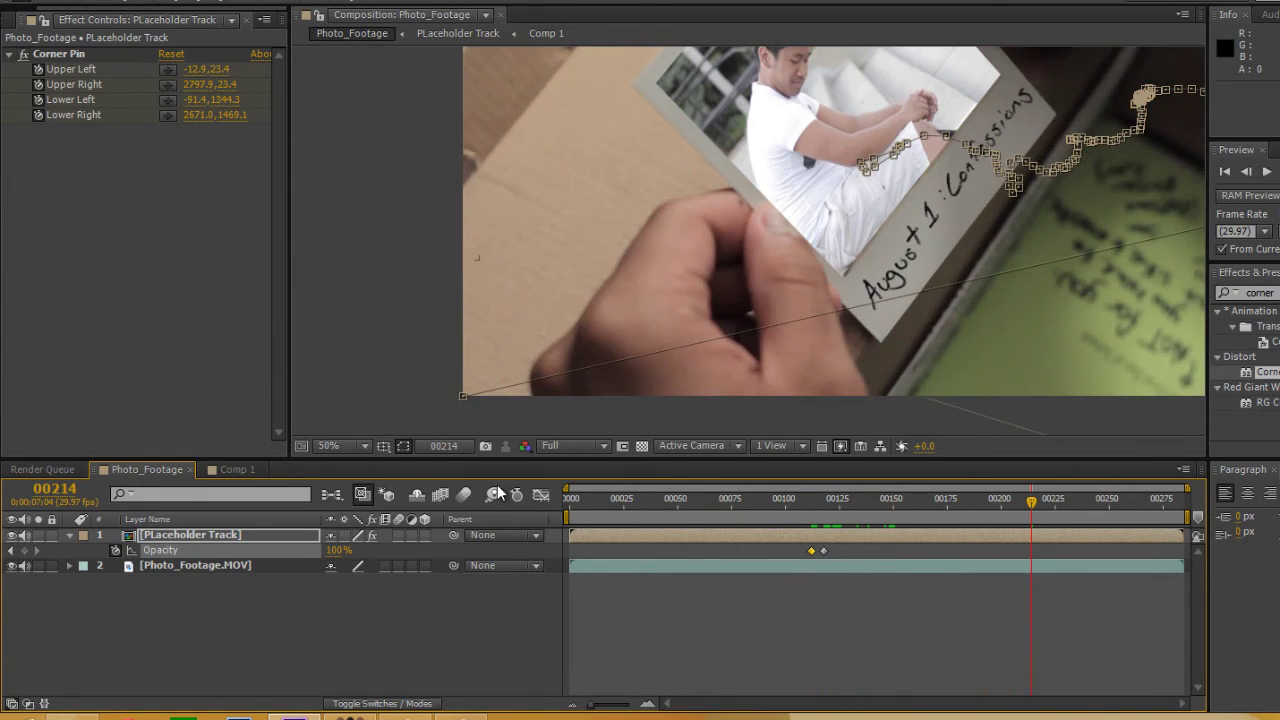
Step: Slide Replacement_Shot.MOV earlier in Comp 1 so it starts at frame 85, comparing its timing with Photo_Footage
left_click(236, 469)
left_click_drag(854, 532, 822, 533)
left_click(167, 470)
left_click_drag(704, 498, 906, 517)
left_click(233, 469)
left_click(112, 470)
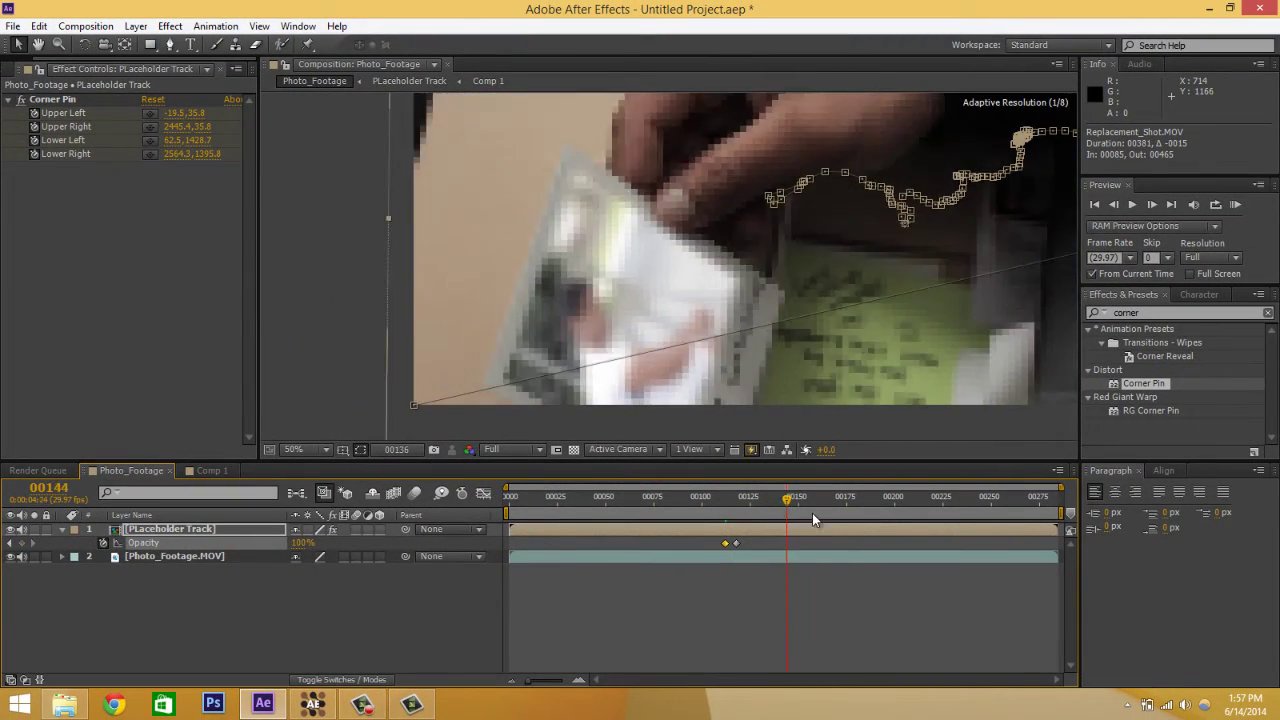
Step: Fit Photo_Footage in the viewer and scrub from frame 131 to frame 241 to examine how the replacement clip sits on the photo
left_click_drag(812, 513, 897, 504)
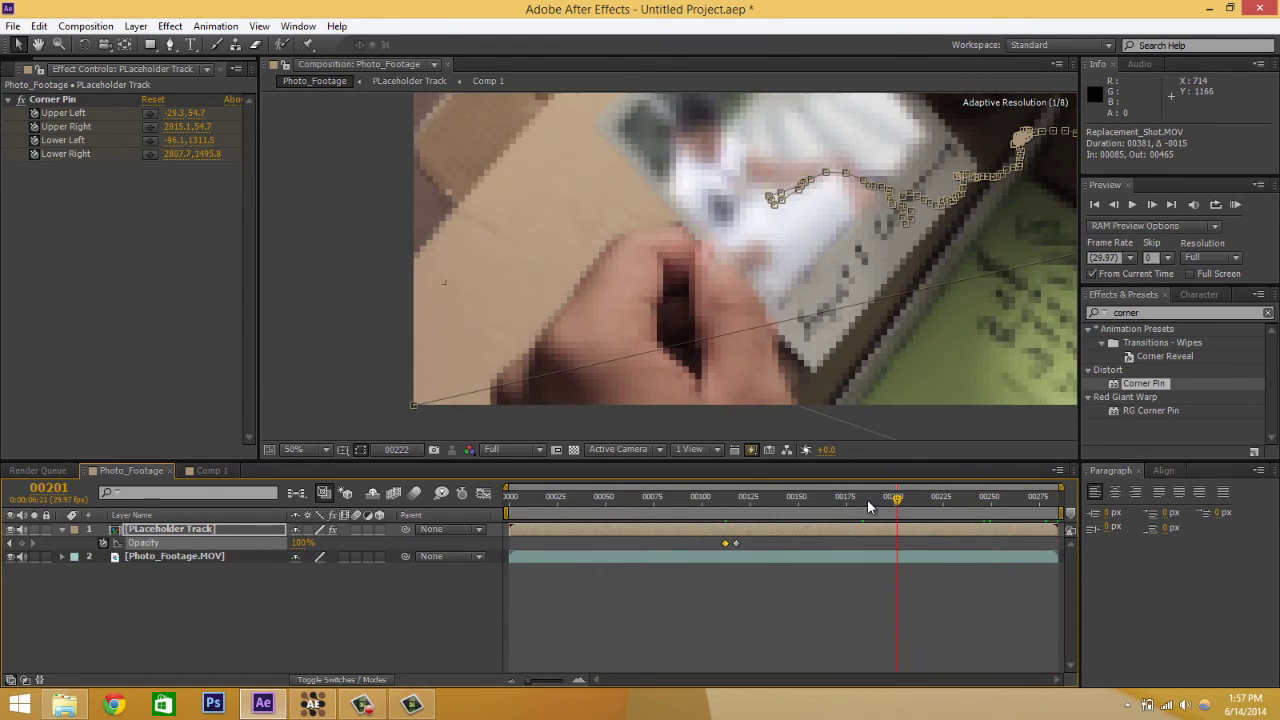
left_click(762, 500)
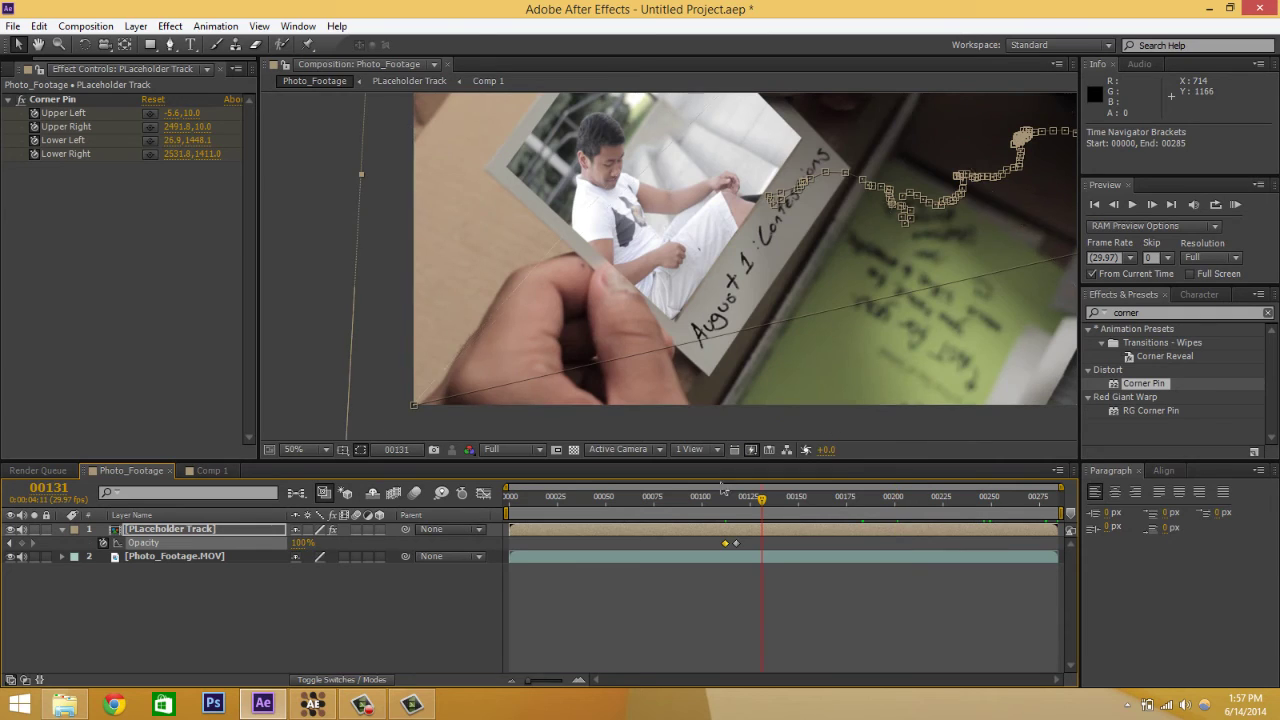
left_click(296, 449)
left_click(336, 179)
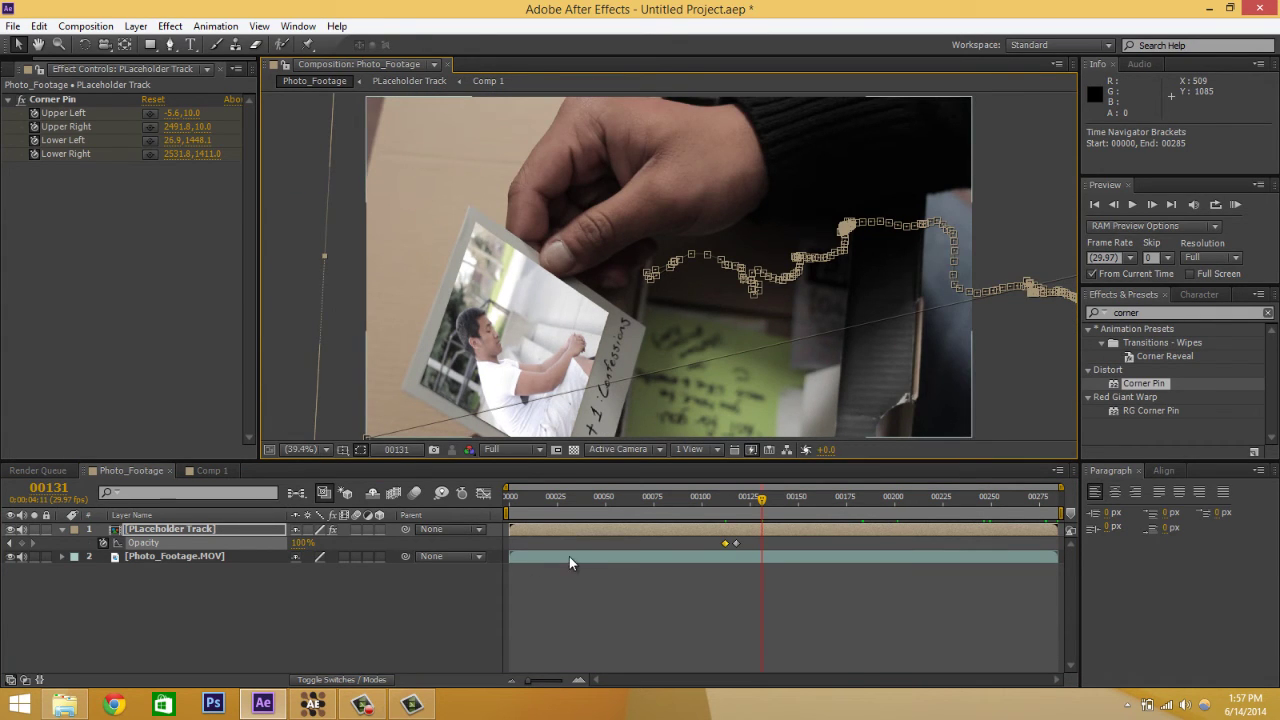
key("Page_Up")
key("Page_Up")
key("Page_Up")
left_click_drag(718, 508, 916, 506)
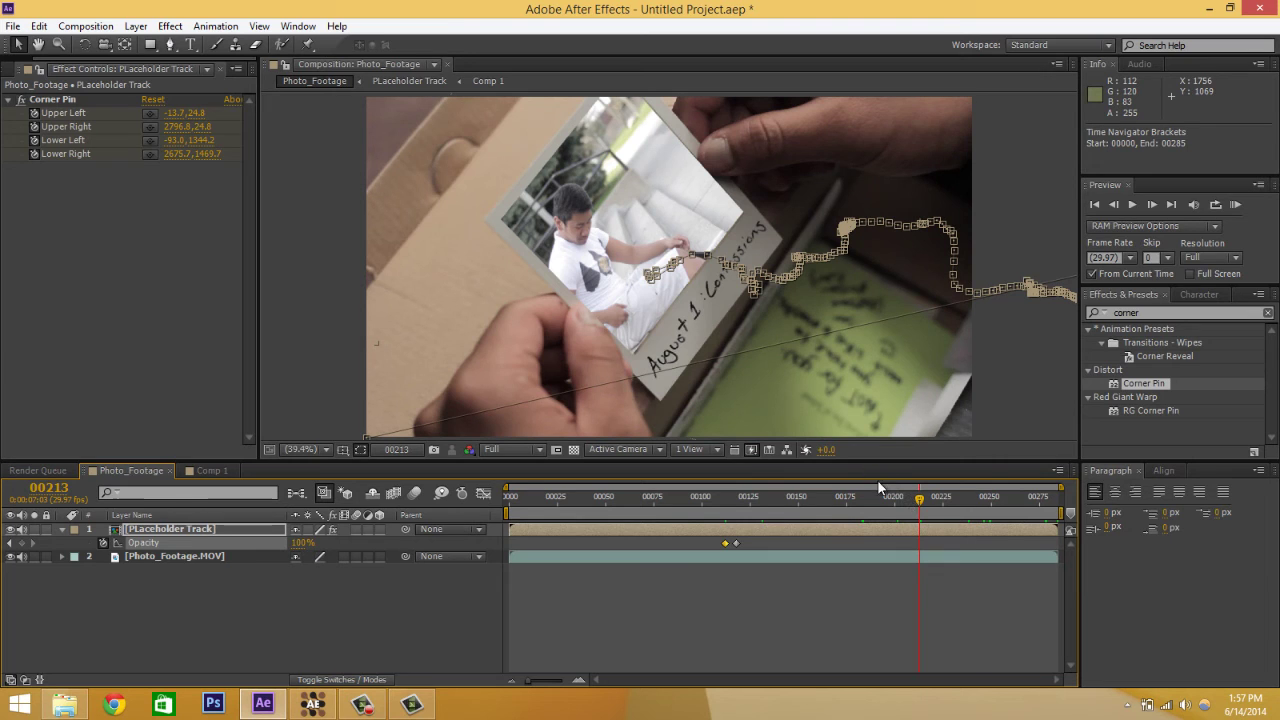
left_click_drag(883, 486, 974, 503)
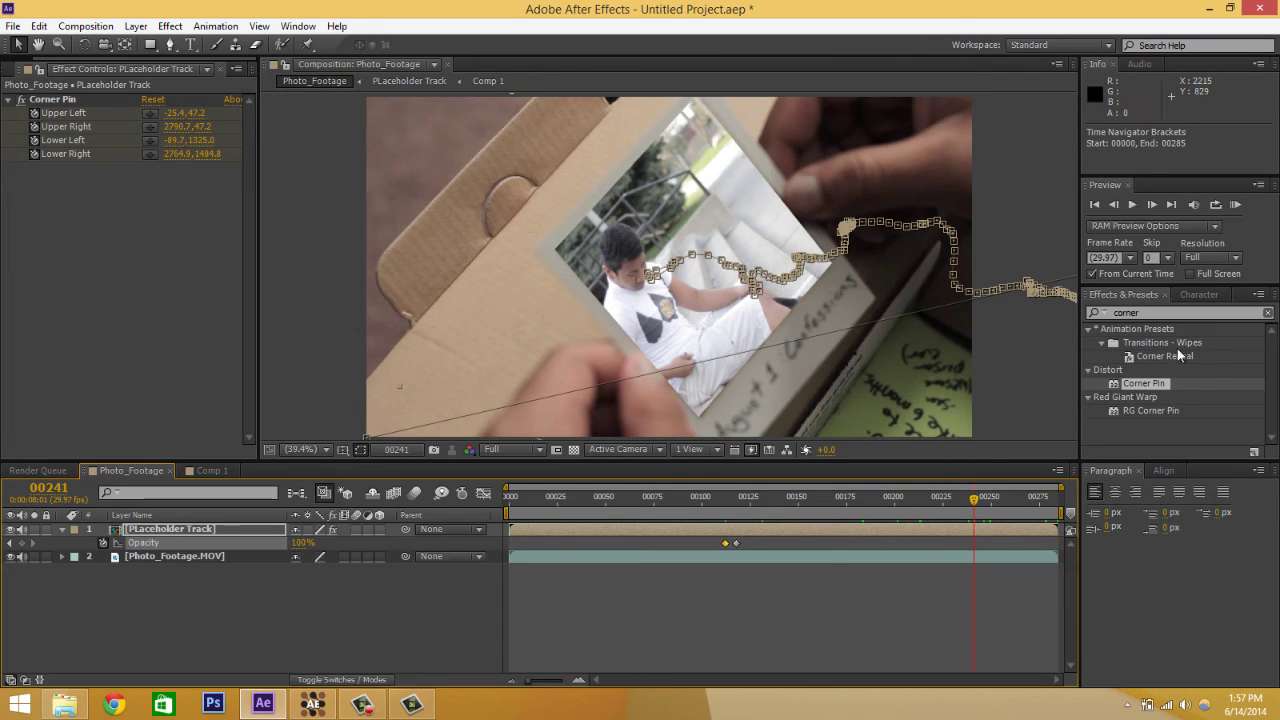
Step: Apply Fast Blur to the PLaceholder Track layer and start its Blurriness keyframes at frame 190 with a value of 0
left_click(1268, 313)
type("fast")
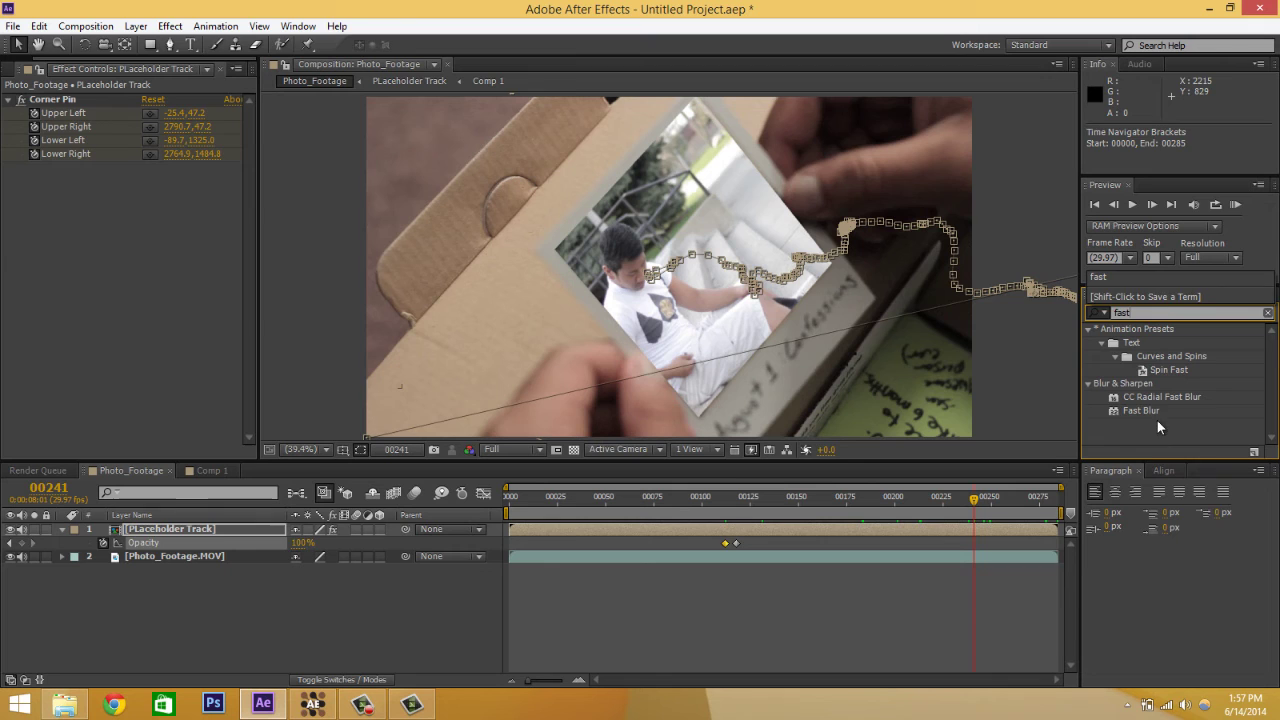
left_click_drag(1141, 411, 166, 329)
left_click_drag(813, 500, 875, 500)
left_click(26, 187)
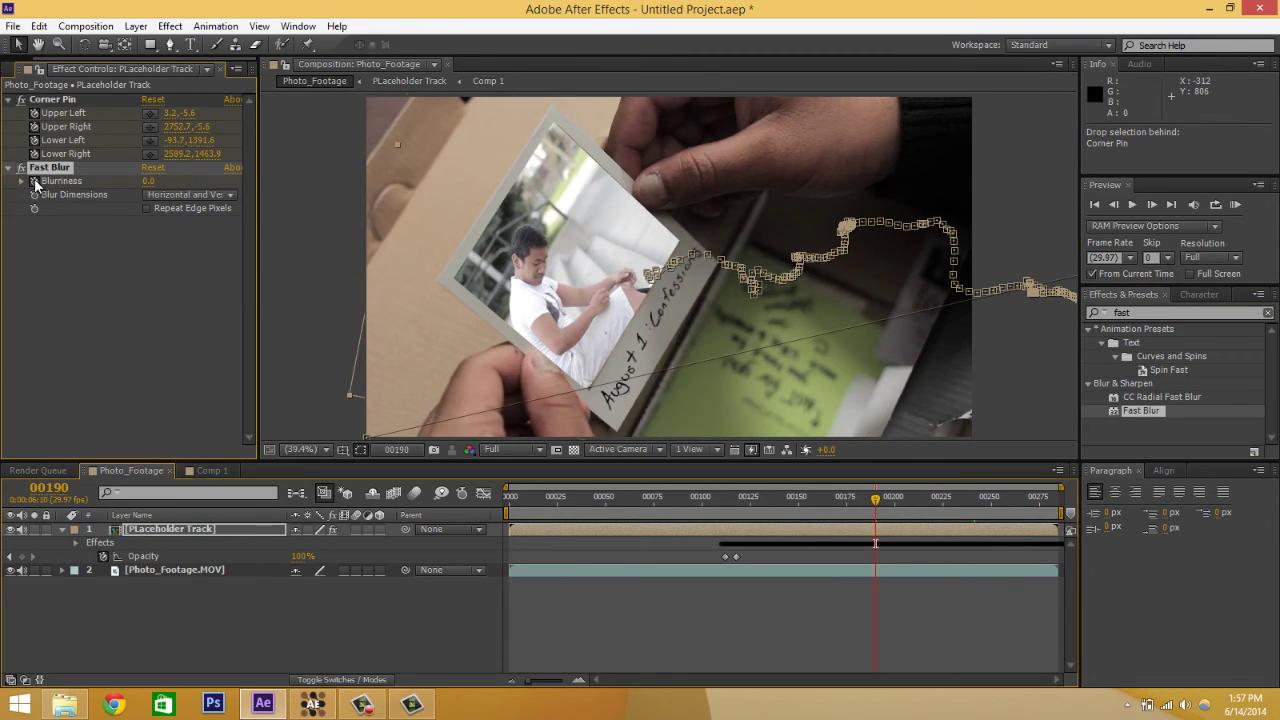
Step: Set the Fast Blur Blurriness to 9 at frame 253 on the PLaceholder Track layer and deselect the layer
left_click(931, 497)
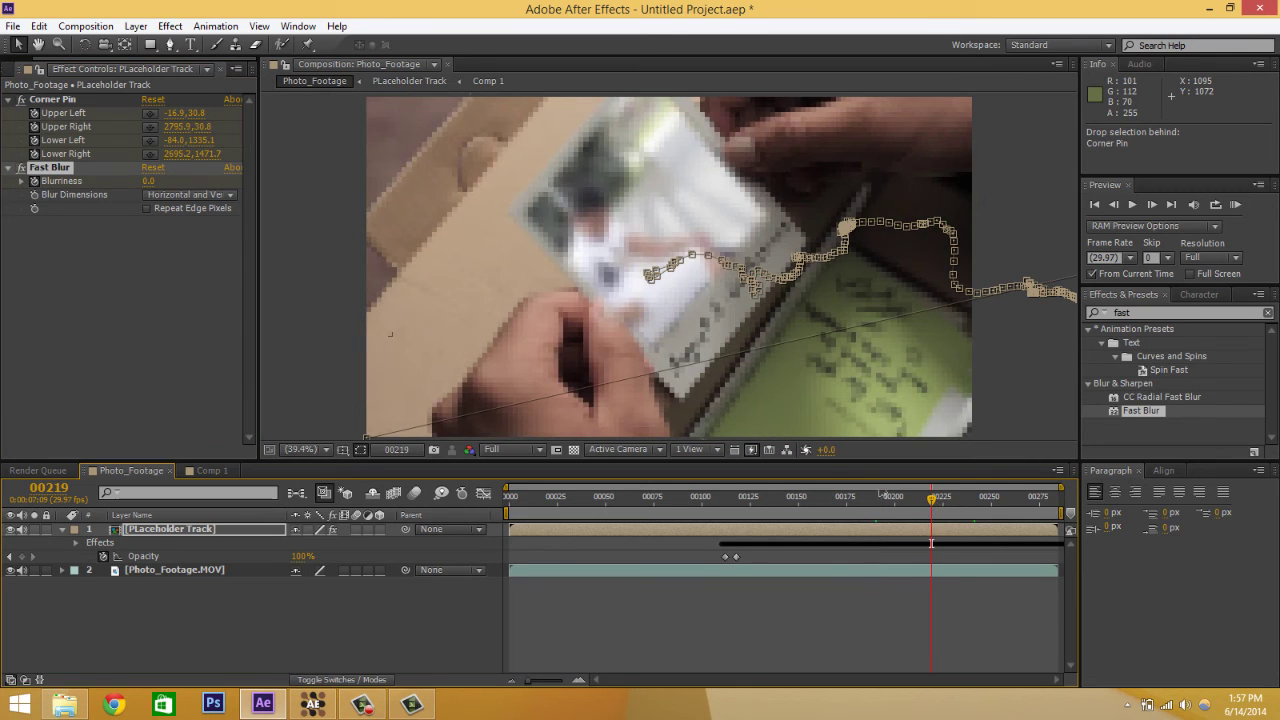
left_click(998, 499)
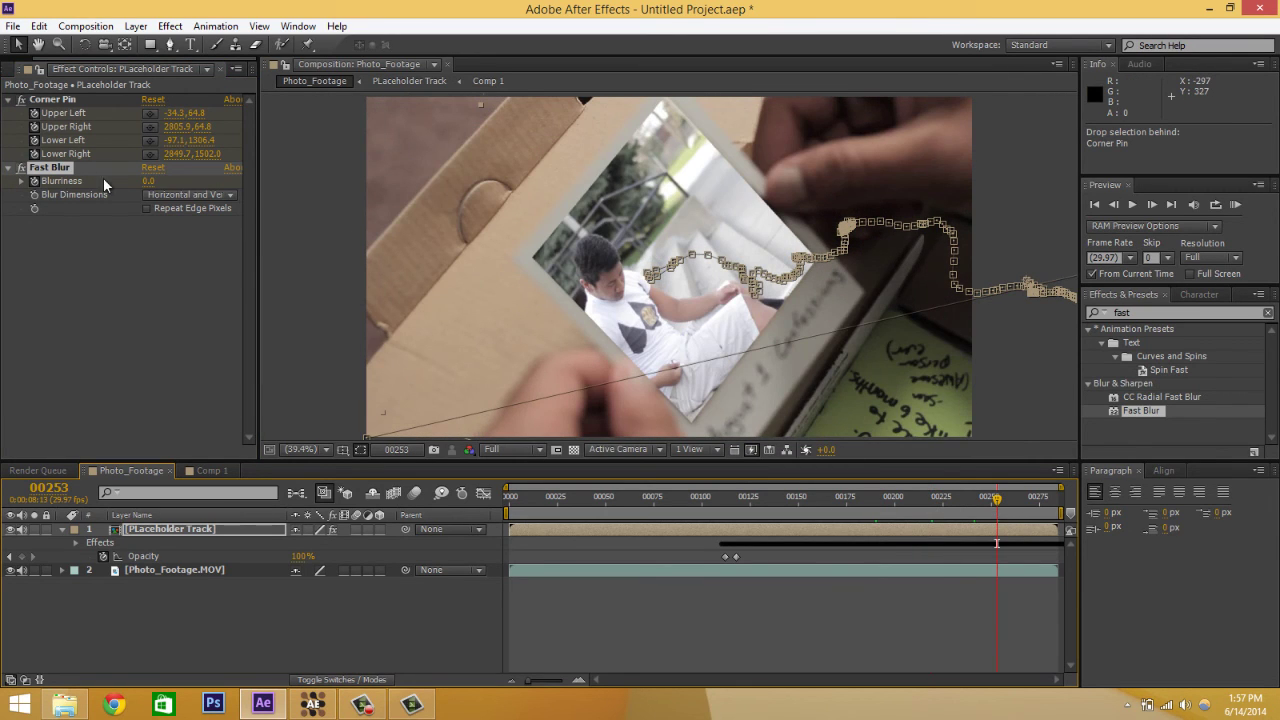
left_click(147, 183)
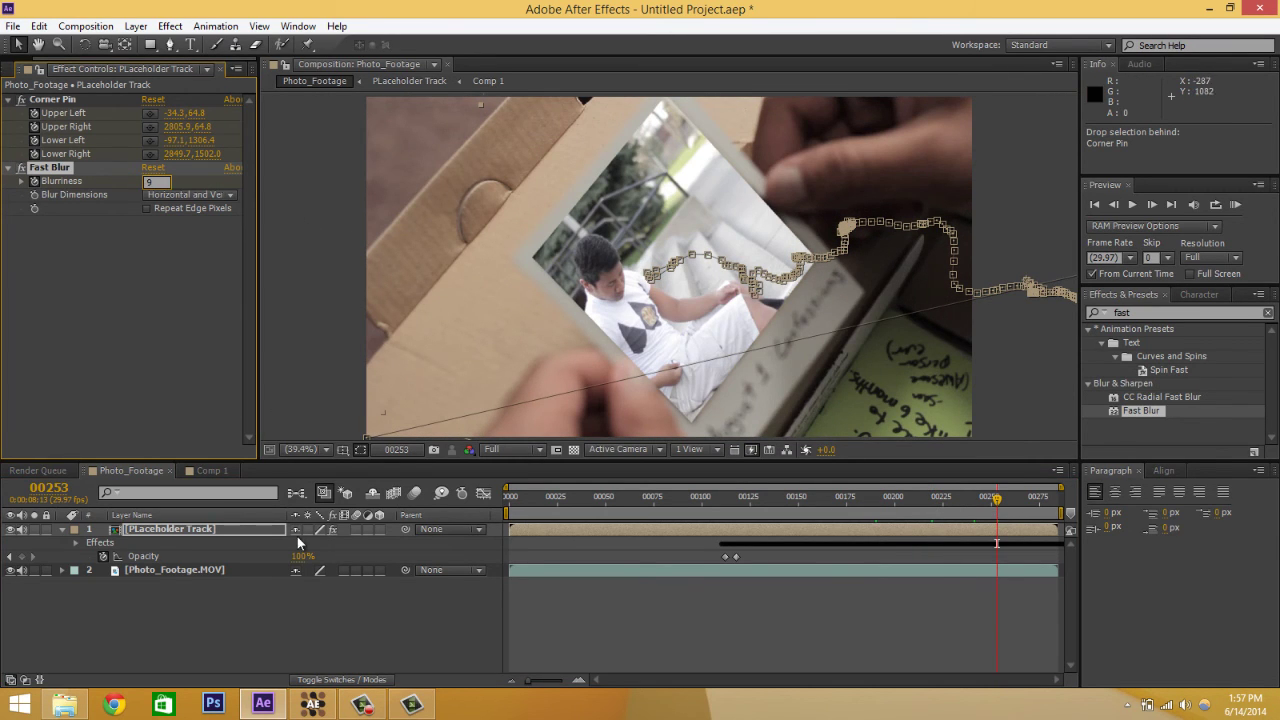
left_click(300, 598)
Step: Move through the footage around frames 157 to 208 to check how the animated blur matches the photo's focus
left_click_drag(985, 505, 910, 499)
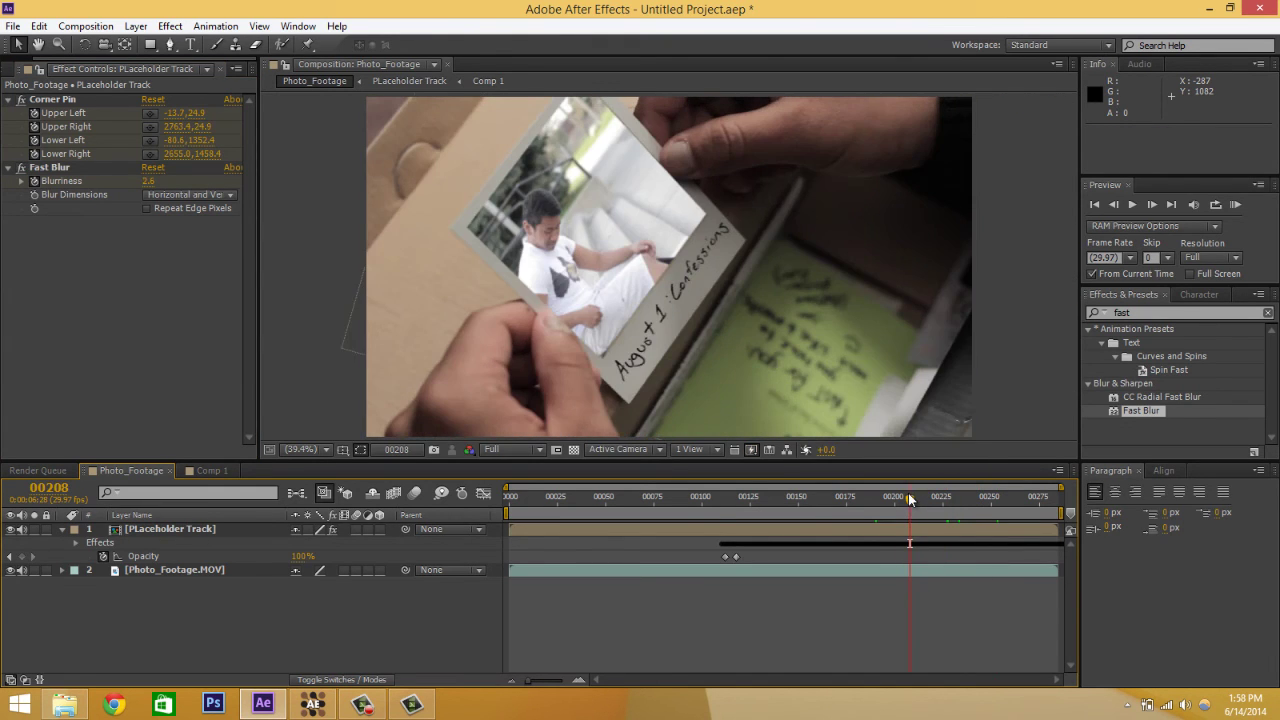
key("Page_Up")
key("Page_Up")
key("Page_Up")
key("Page_Up")
key("Page_Up")
key("Page_Up")
key("Page_Up")
key("Page_Up")
key("Page_Up")
key("Page_Up")
key("Page_Up")
key("Page_Up")
key("Page_Up")
key("Page_Up")
key("Page_Up")
key("Page_Up")
key("Page_Up")
key("Page_Up")
key("Page_Up")
key("Page_Up")
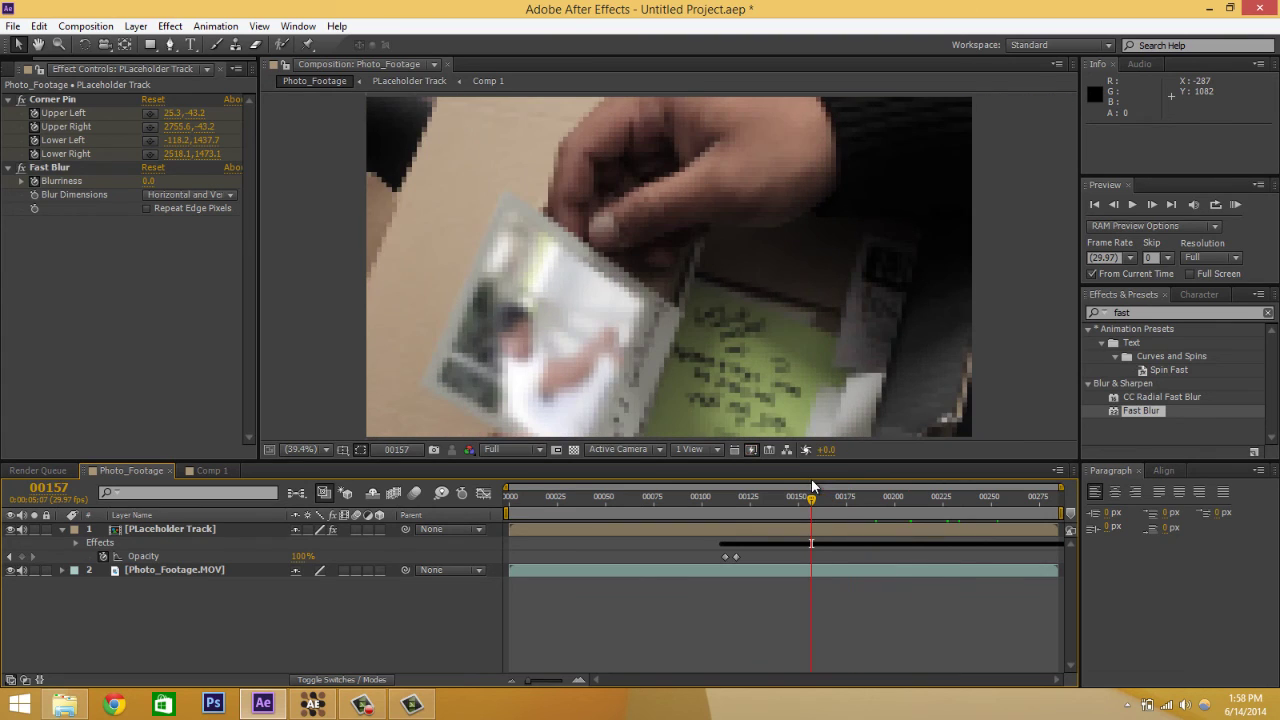
left_click_drag(1018, 511, 885, 509)
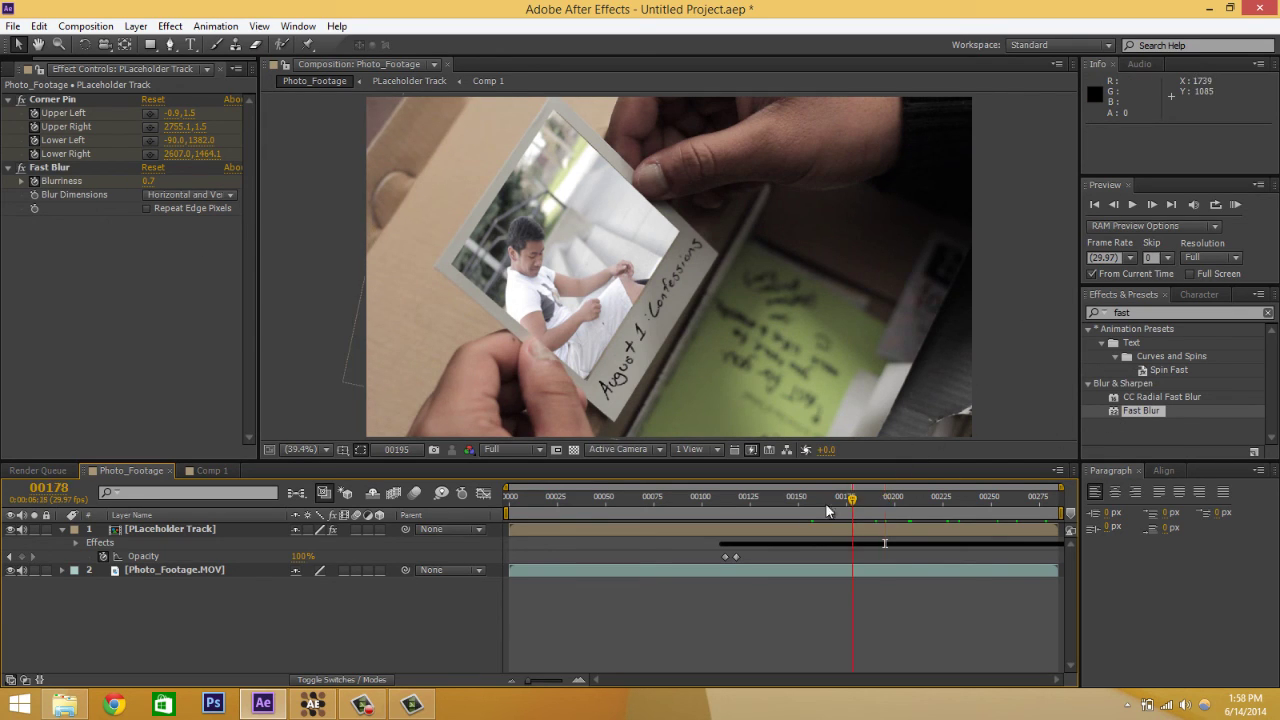
Step: Enable motion blur for the PLaceholder Track layer and the Photo_Footage composition, and check the picture up close at frame 119
left_click_drag(826, 511, 853, 508)
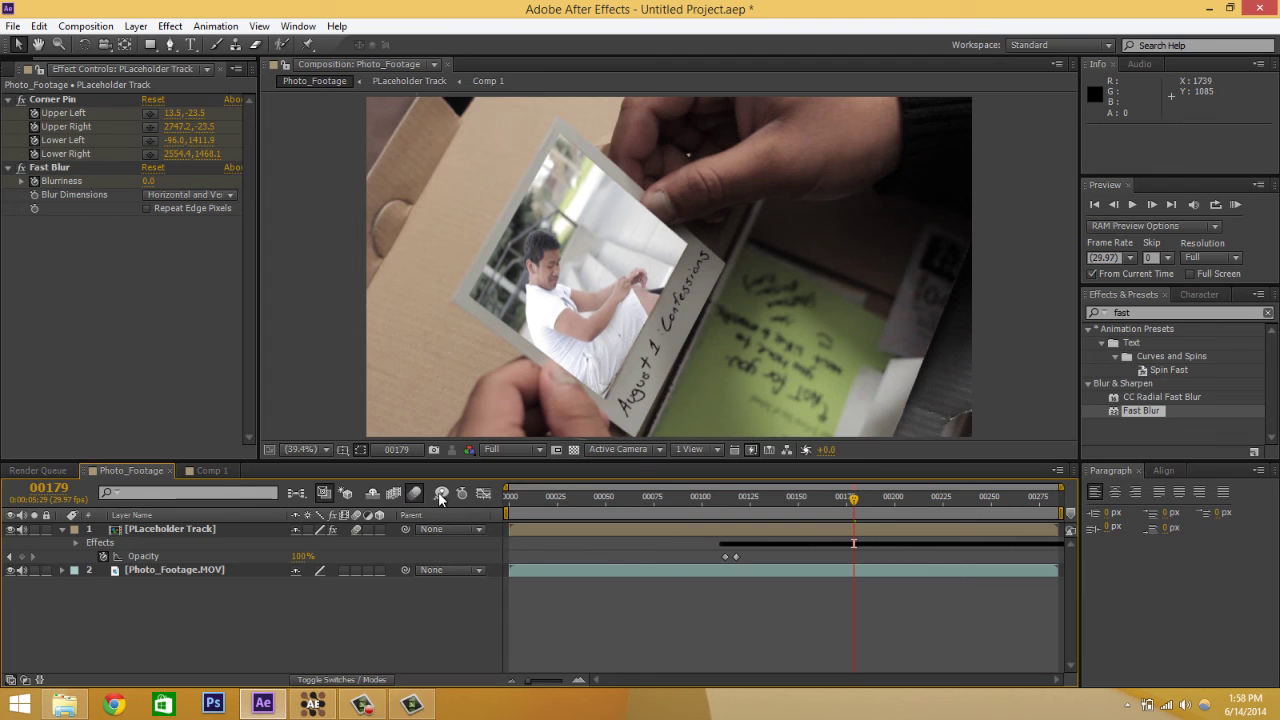
left_click_drag(822, 506, 738, 510)
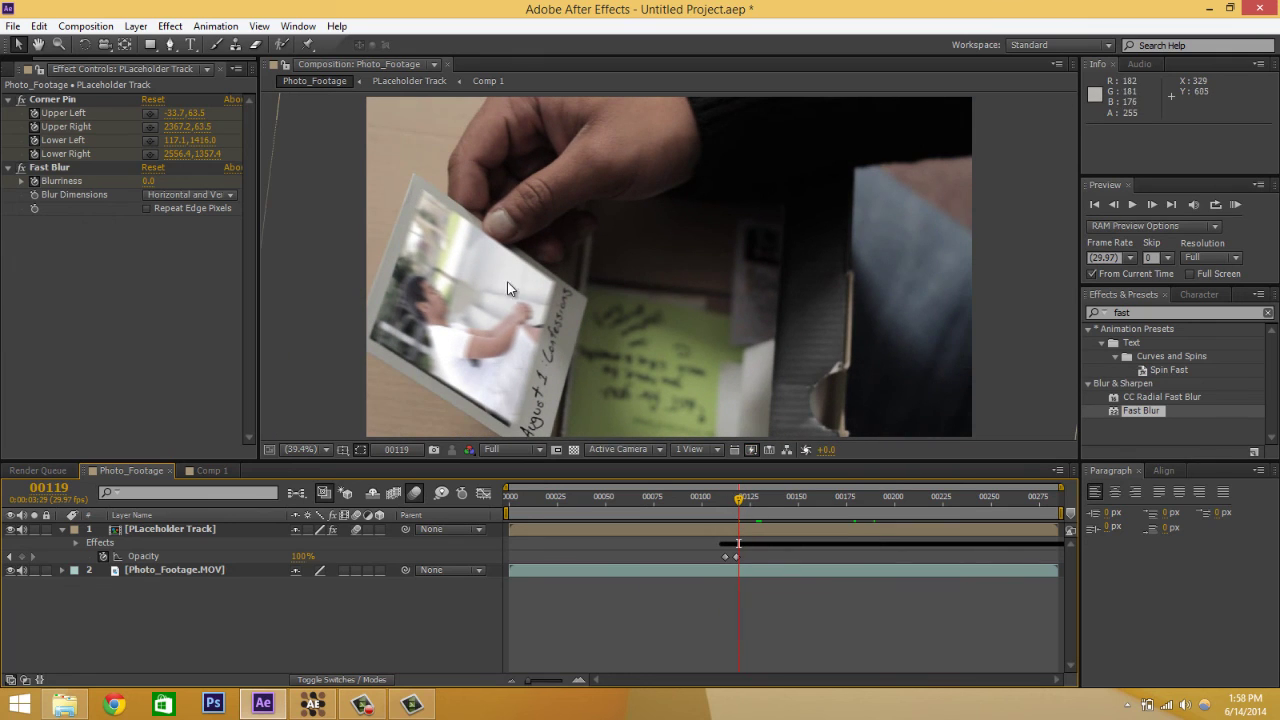
scroll(495, 430, "up", 3)
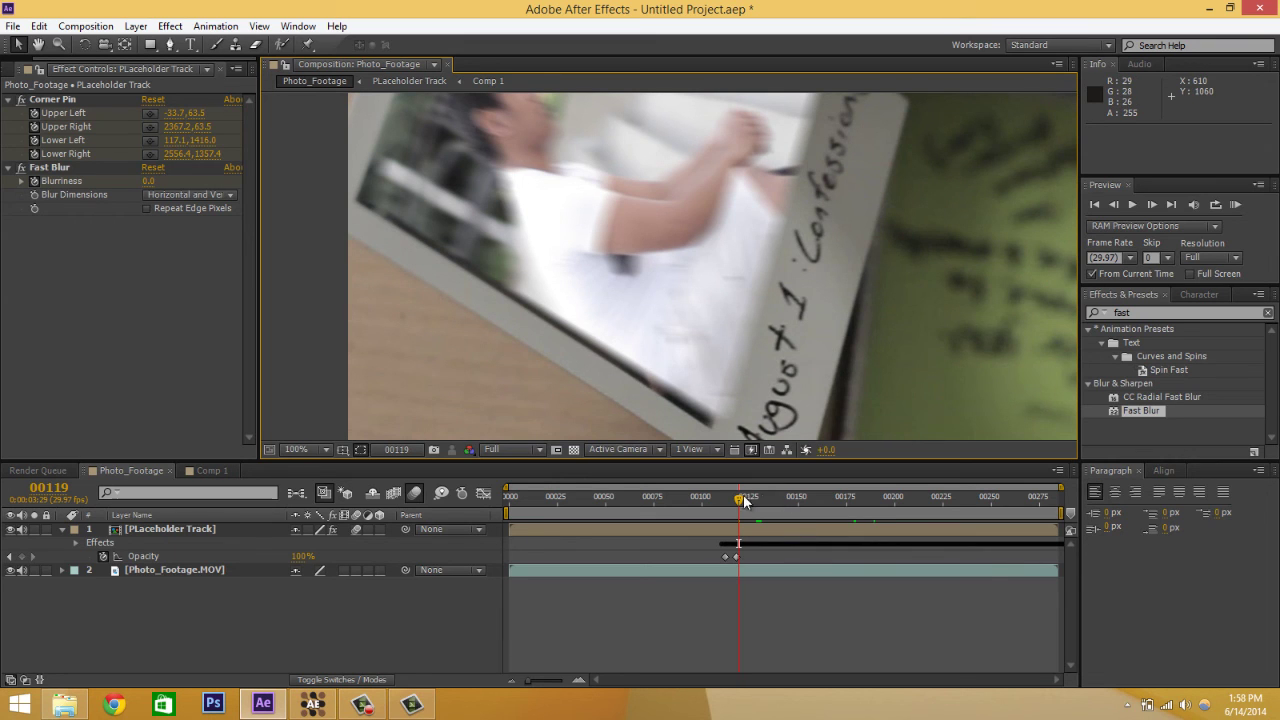
Step: Examine the replaced picture at frame 234, both up close and with the whole frame in view
left_click_drag(743, 500, 960, 500)
scroll(618, 258, "down", 4)
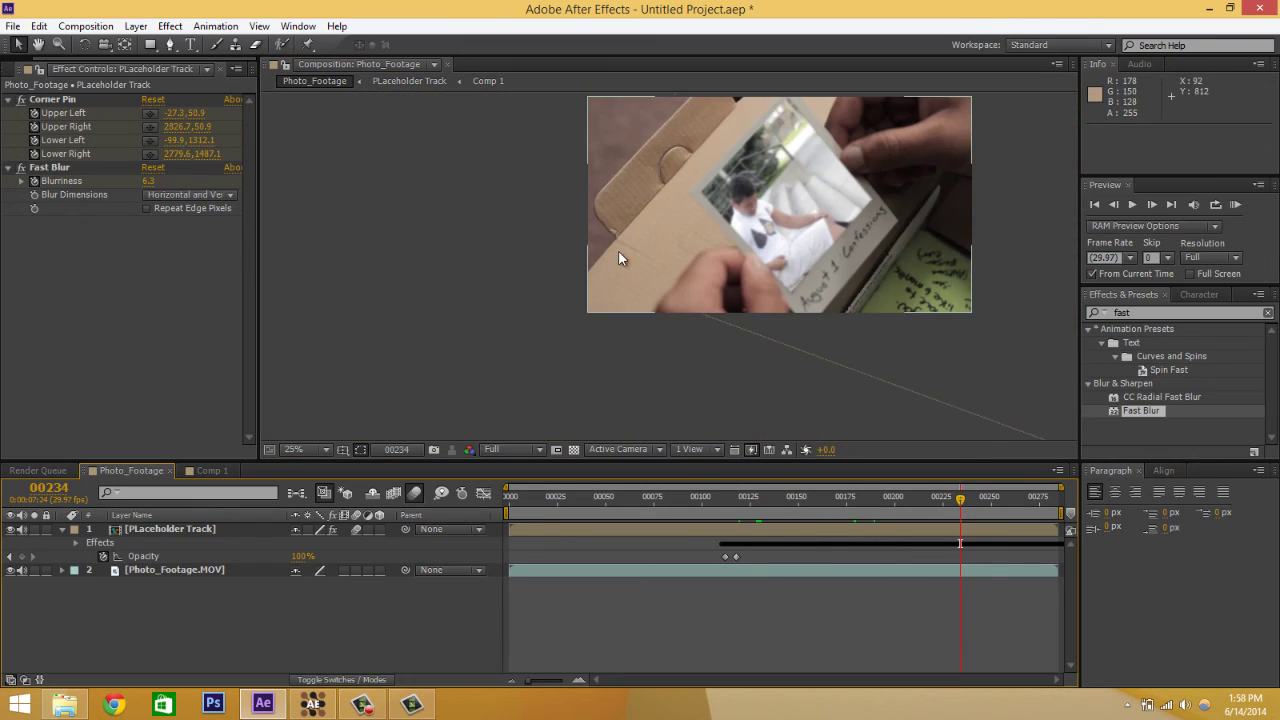
scroll(602, 266, "up", 2)
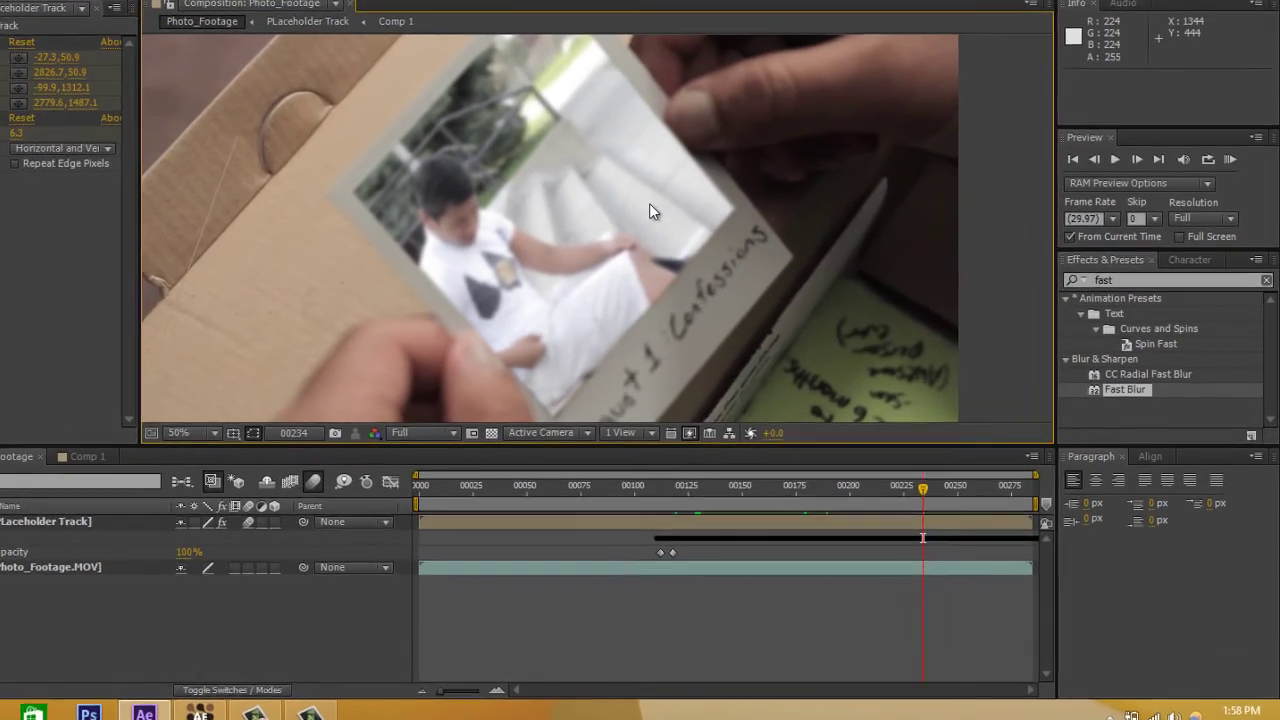
scroll(649, 210, "down", 2)
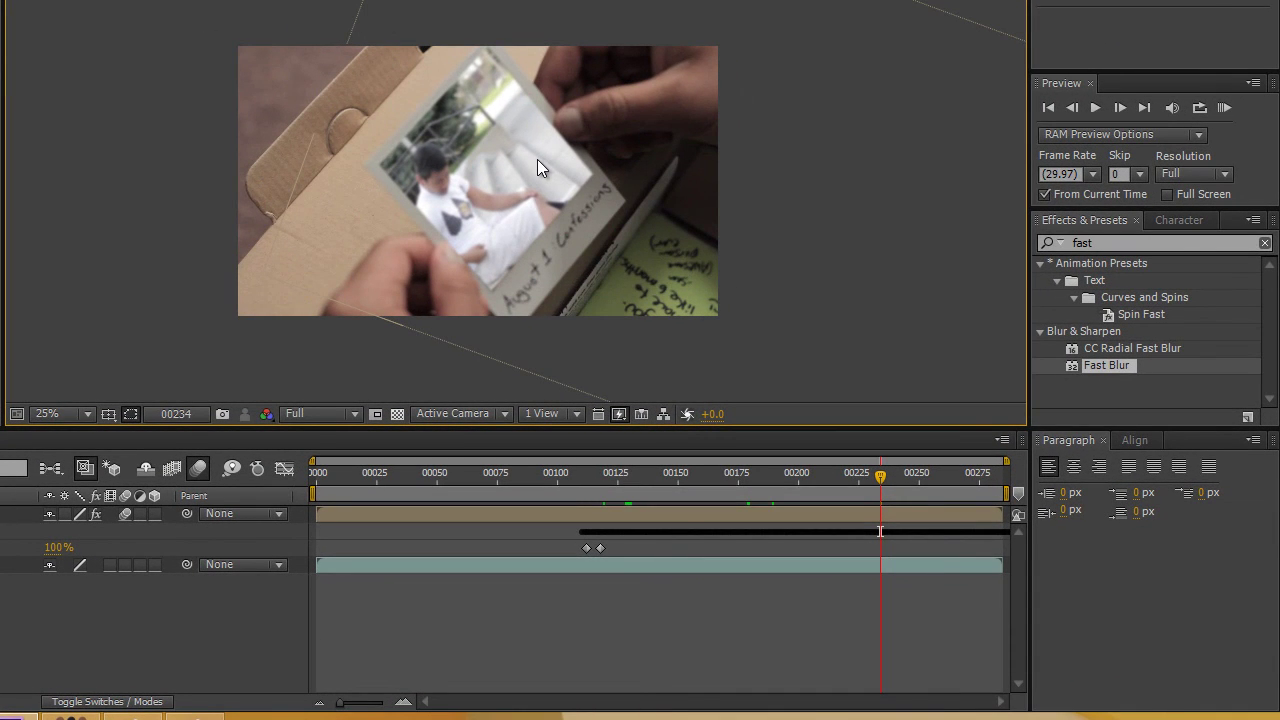